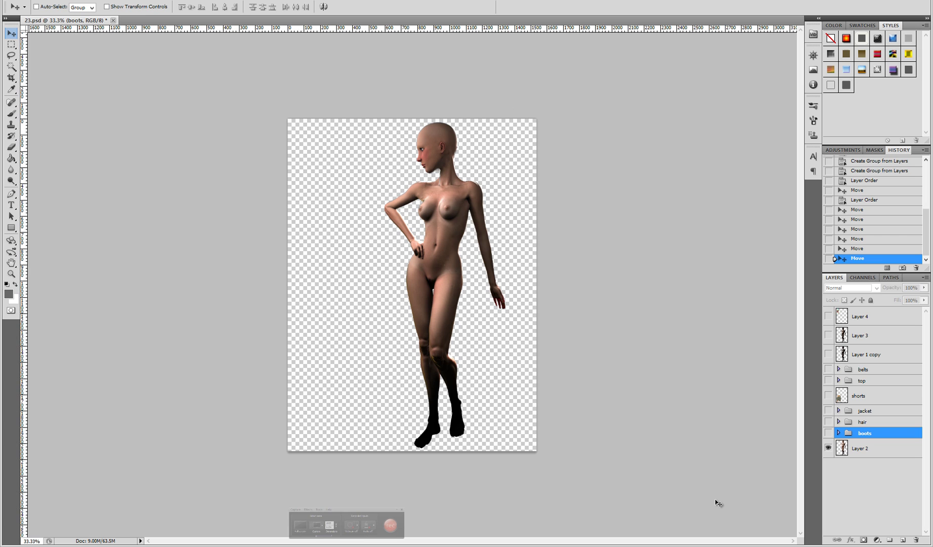
Step: Turn on the 'top' group's visibility to reveal the bikini reference photos
click(829, 379)
Step: Lasso the bikini top from the reference photo and paste it as a new layer
click(869, 395)
click(870, 414)
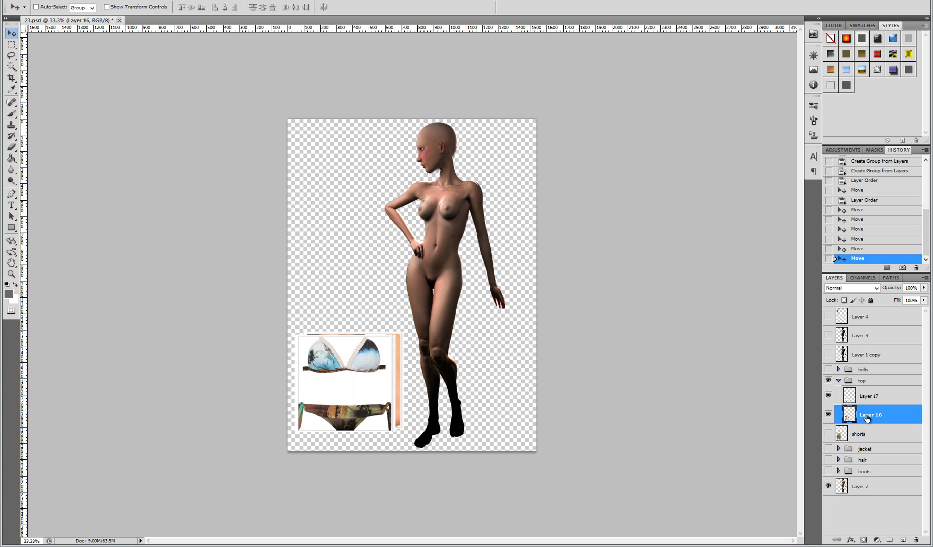
click(828, 414)
key(ctrl+plus)
key(ctrl+plus)
key(l)
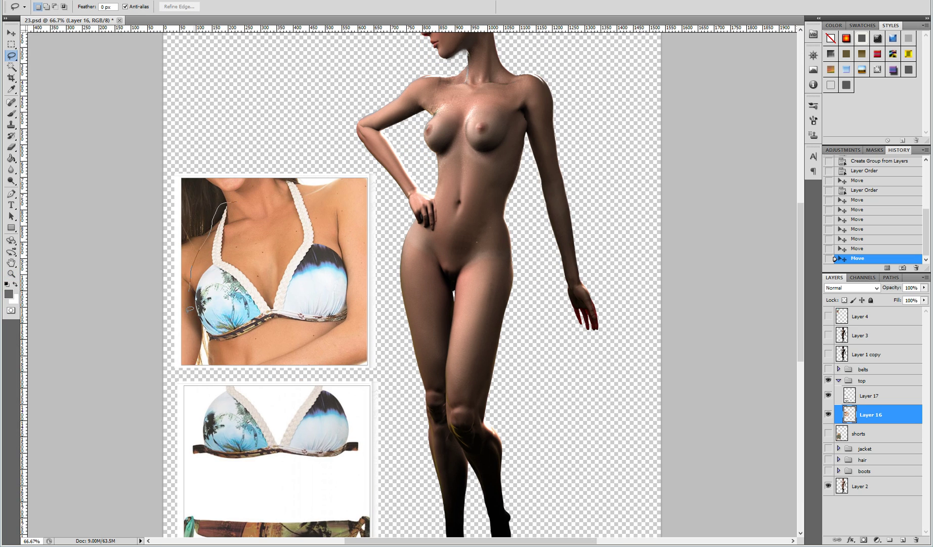
drag(314, 192, 223, 209)
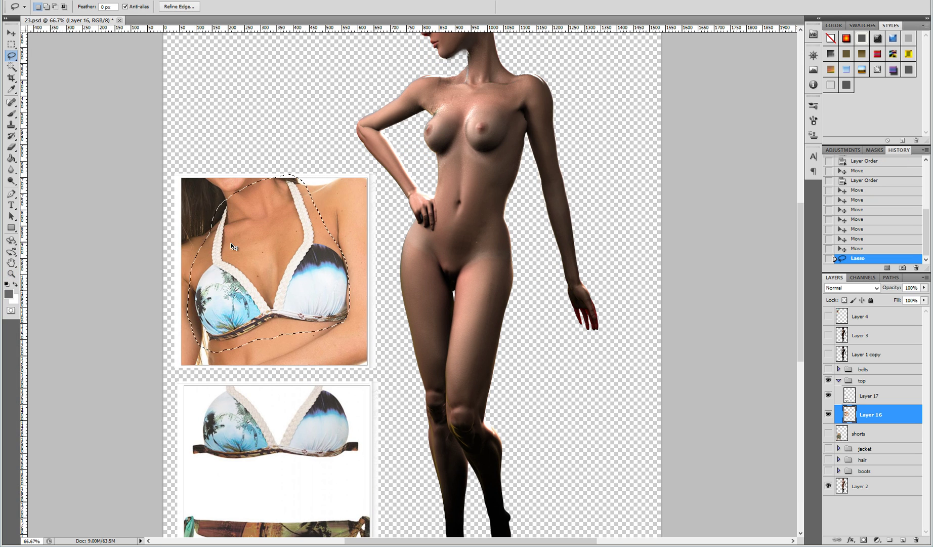
key(ctrl+c)
key(ctrl+v)
Step: Move the pasted bikini top up the layer stack and over the figure, hiding the reference photo
drag(869, 414, 869, 370)
key(v)
drag(273, 270, 503, 117)
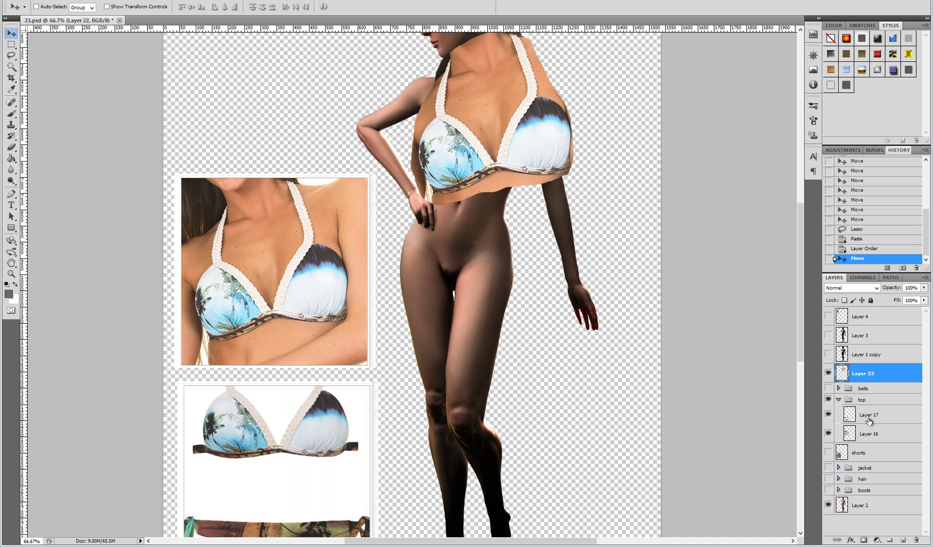
click(829, 435)
drag(467, 219, 410, 412)
drag(476, 296, 362, 270)
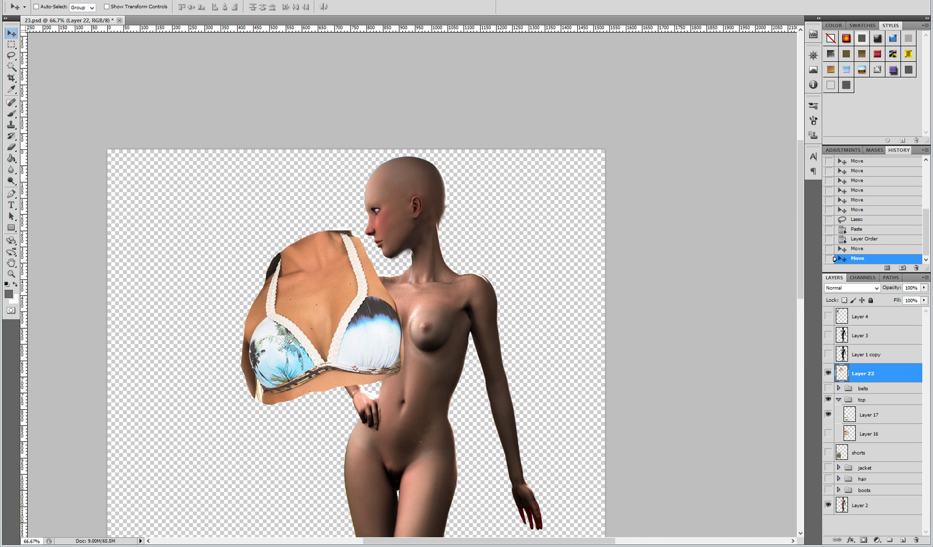
Step: Rotate the bikini top upright and scale it down to chest size
click(55, 0)
mouse_move(109, 198)
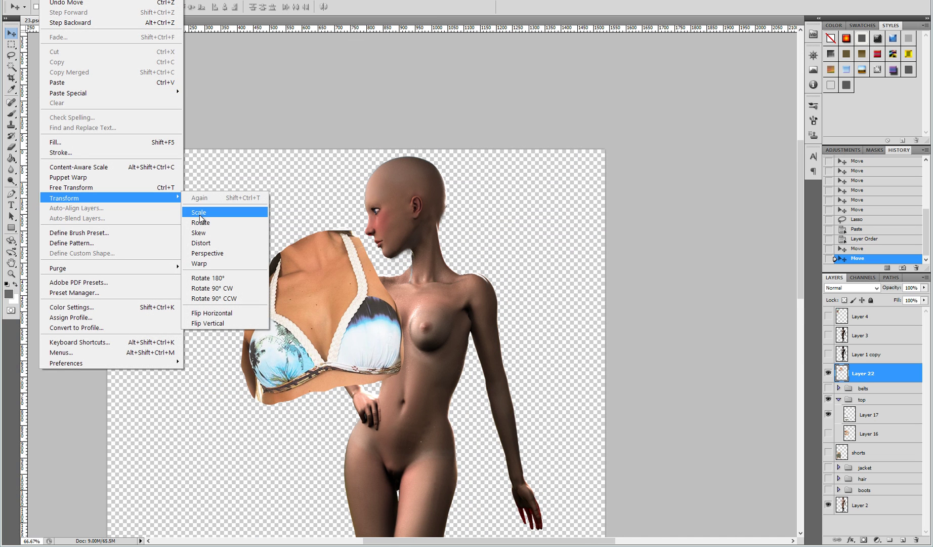
click(204, 222)
drag(219, 240, 248, 204)
key(Return)
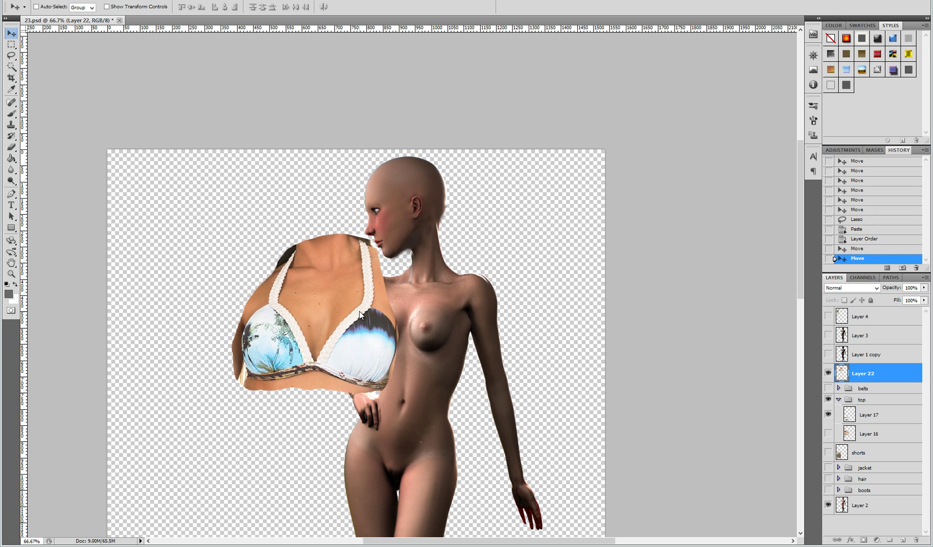
click(54, 0)
mouse_move(65, 197)
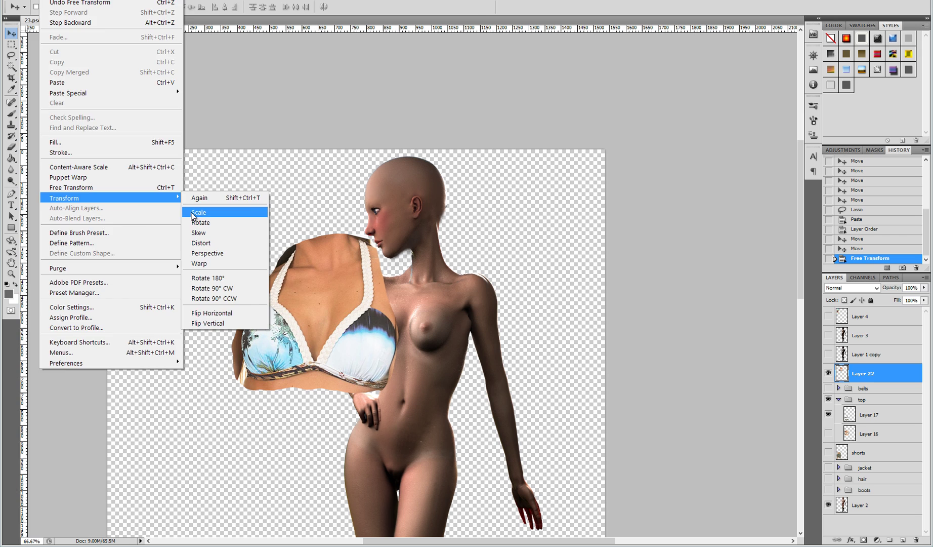
click(192, 215)
drag(233, 232, 283, 282)
key(Return)
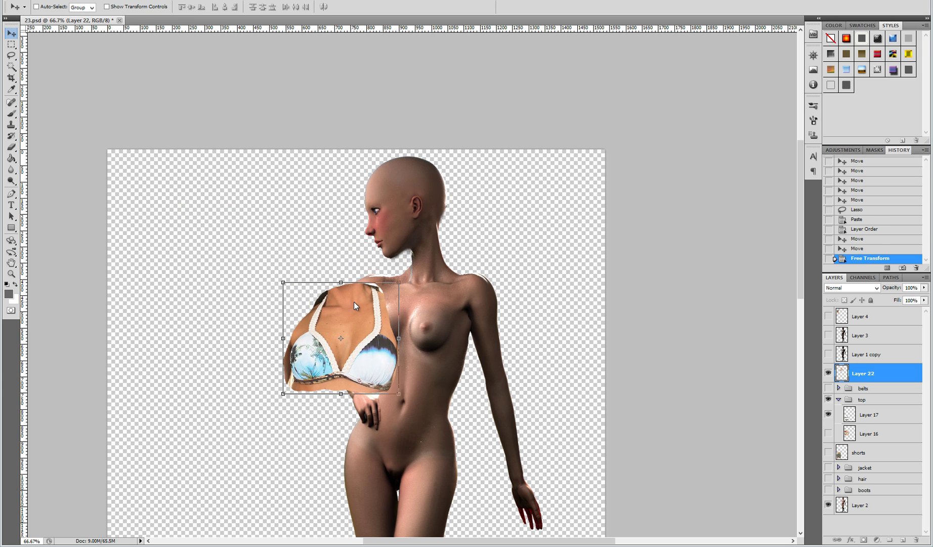
Step: Move the bikini top onto the torso and set its opacity to 58%
drag(354, 301, 399, 289)
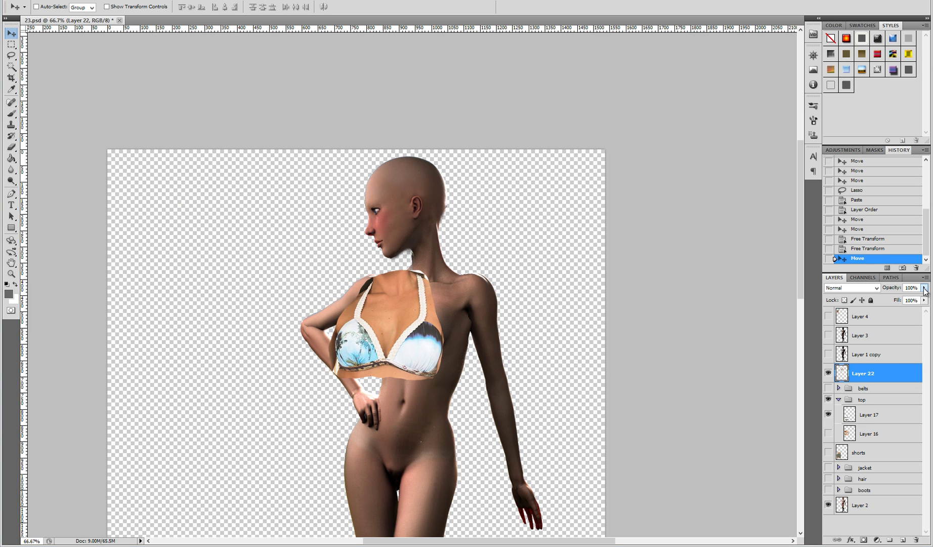
drag(904, 311, 904, 310)
drag(458, 347, 473, 324)
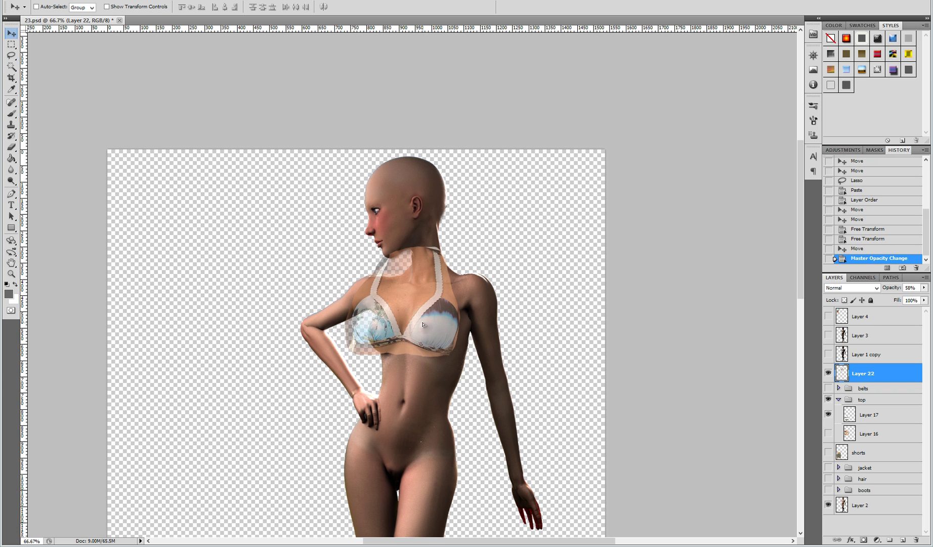
Step: Free-transform the bikini top's four corners to fit the torso and shoulder
click(51, 2)
mouse_move(64, 198)
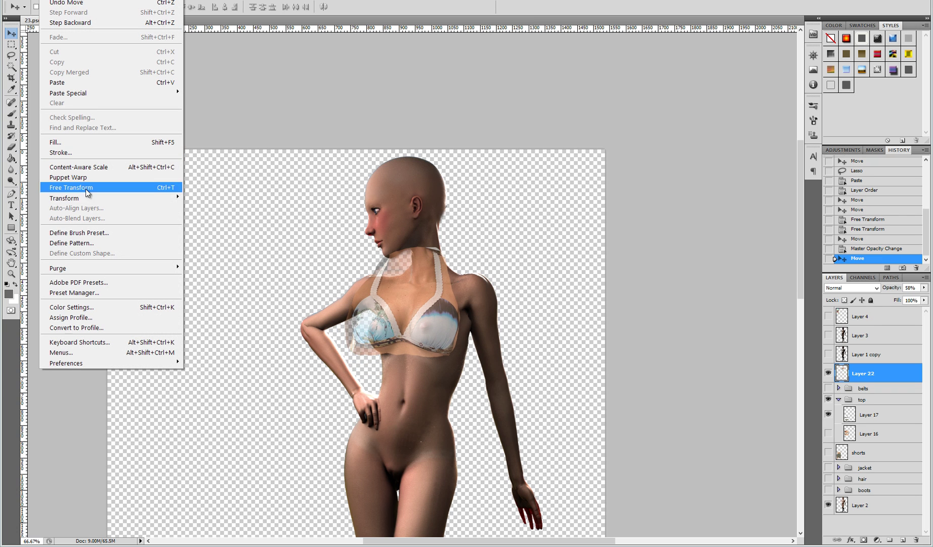
click(233, 251)
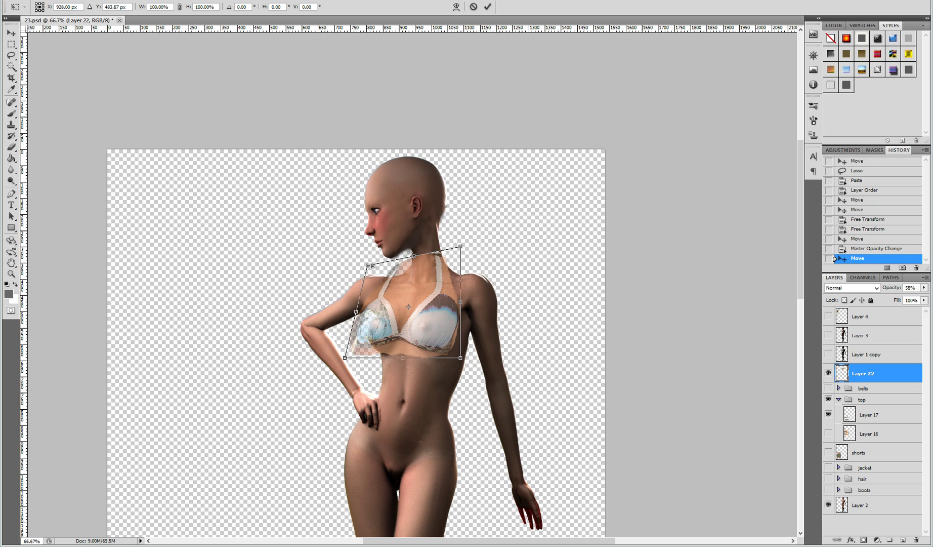
drag(349, 363, 360, 364)
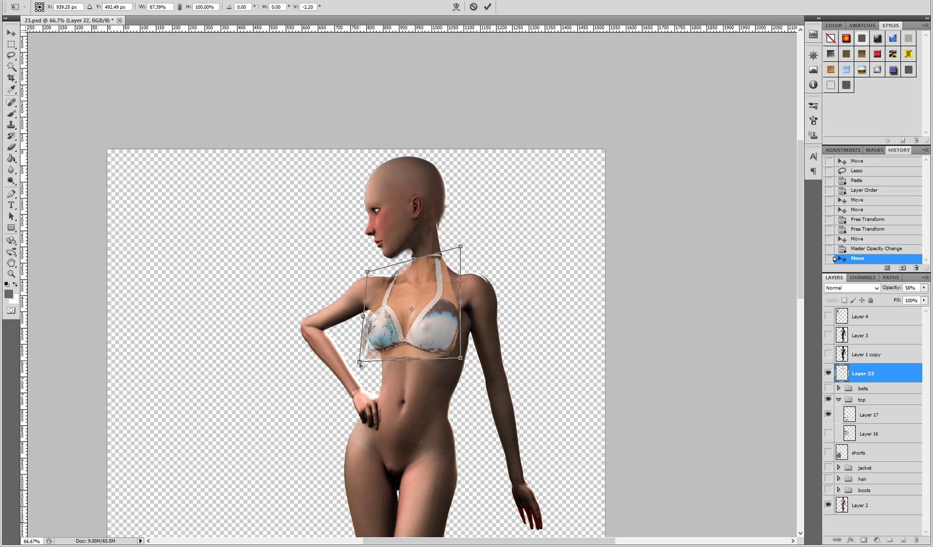
drag(460, 358, 466, 358)
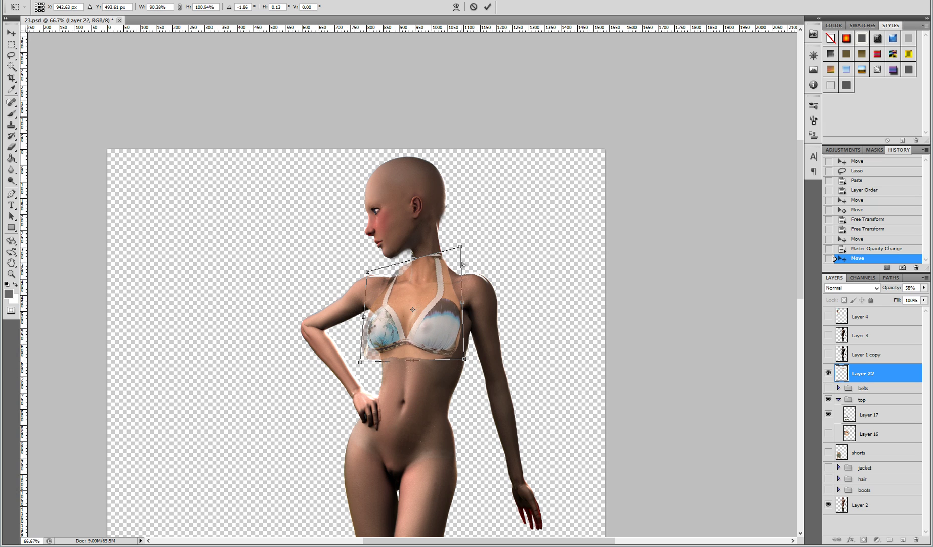
drag(462, 247, 474, 256)
drag(370, 270, 363, 262)
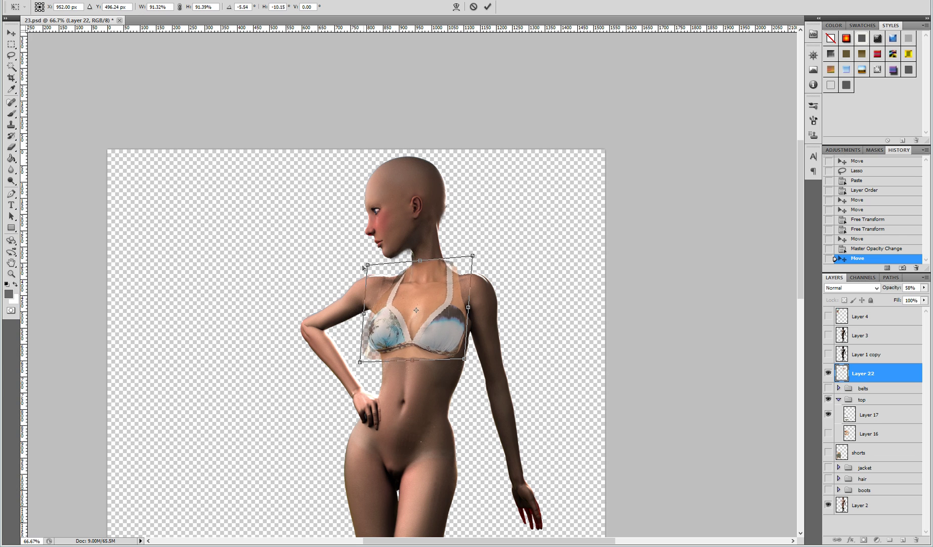
key(Return)
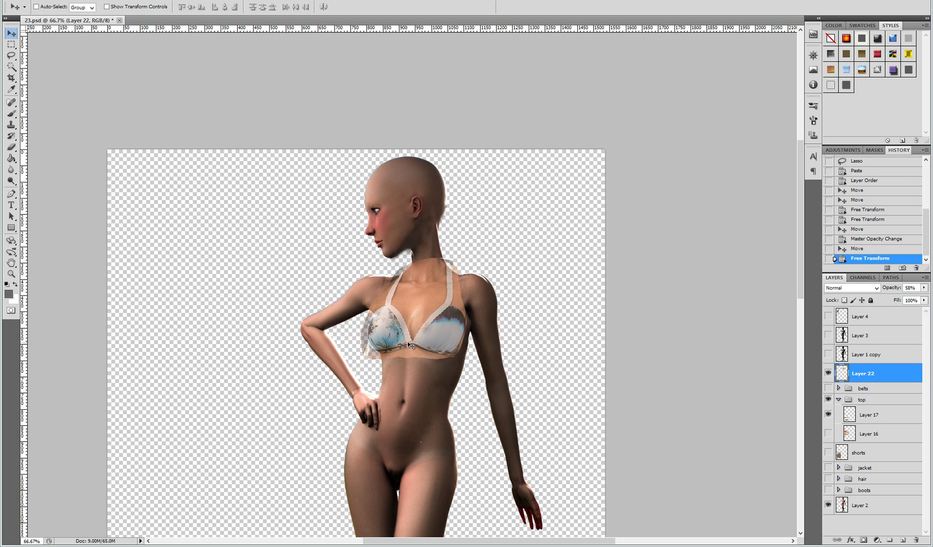
Step: Warp the bikini top so both cups follow the chest's curves
click(46, 1)
mouse_move(64, 198)
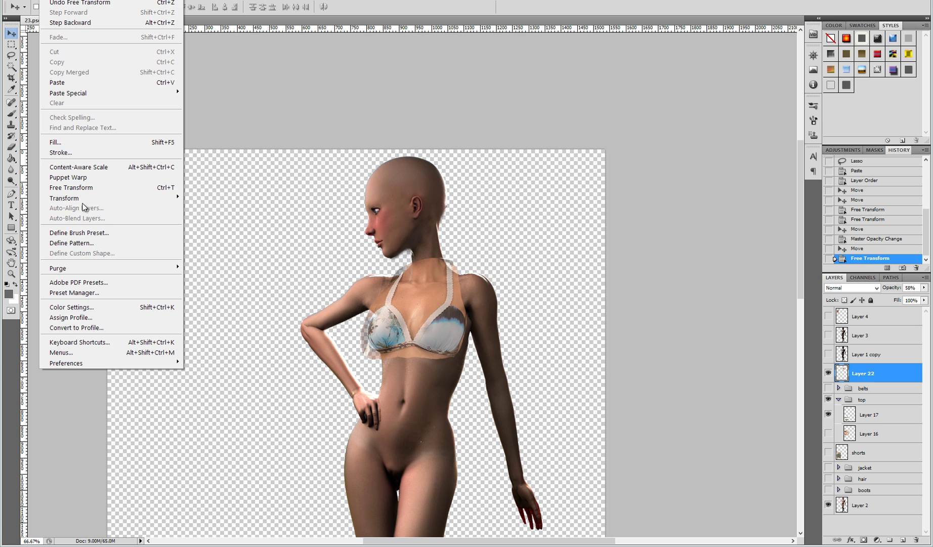
click(225, 263)
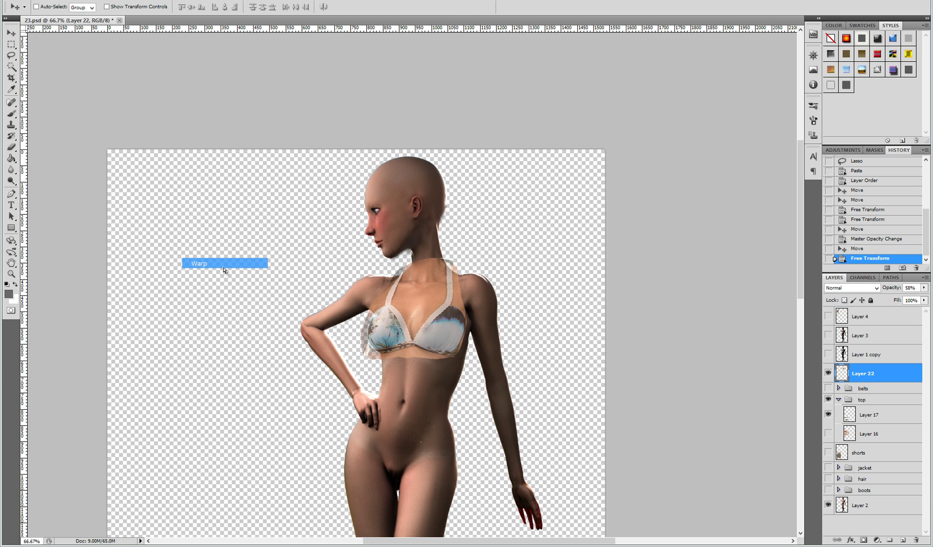
drag(409, 339, 376, 308)
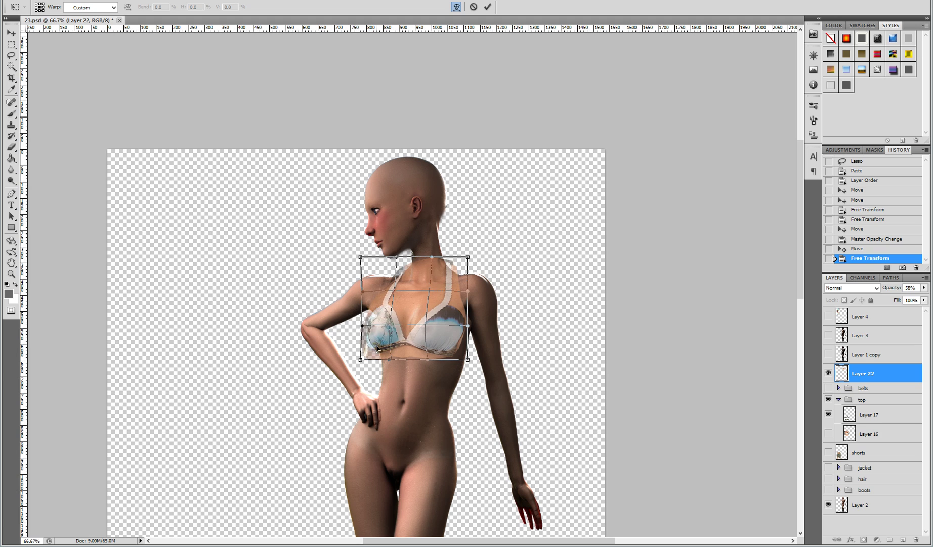
drag(377, 348, 379, 323)
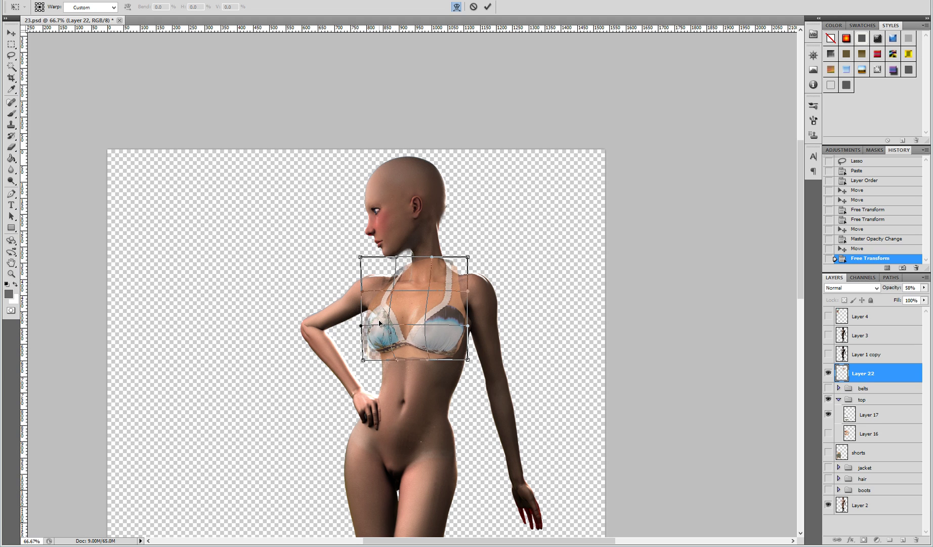
drag(455, 312, 416, 353)
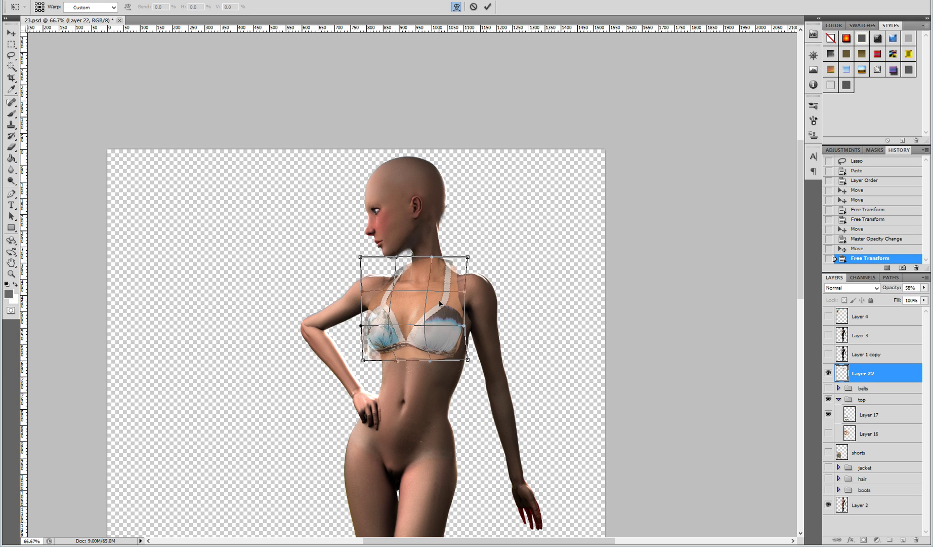
key(Return)
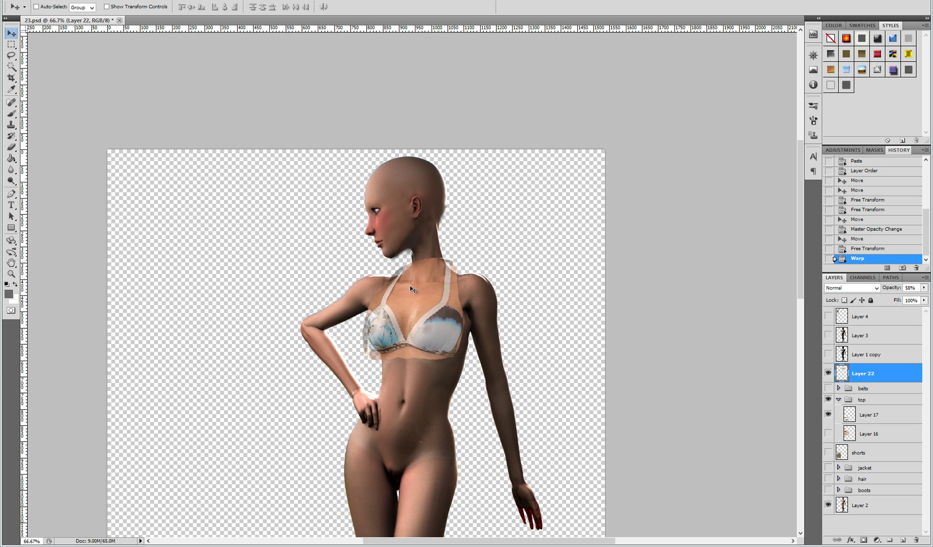
Step: Zoom in on the chest and set the bikini layer's opacity to 100%
key(z)
click(405, 285)
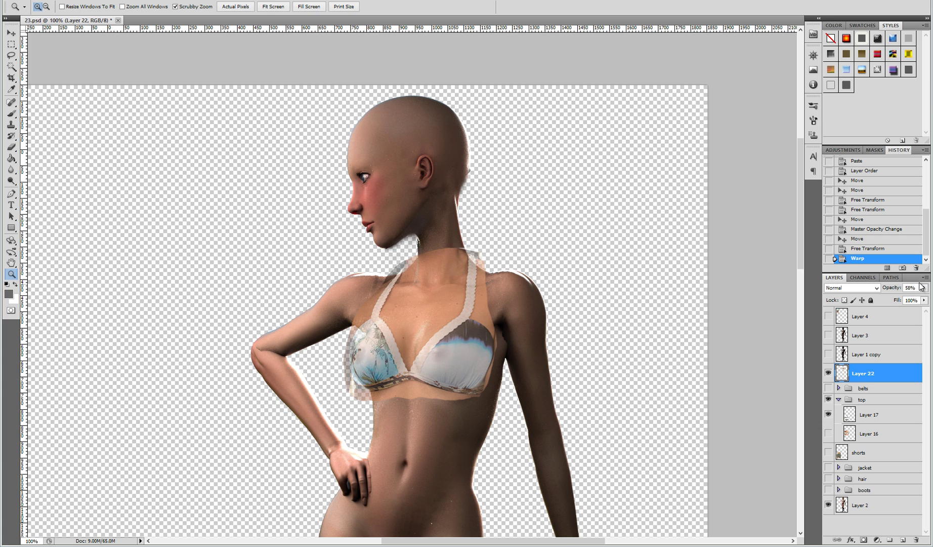
drag(904, 298, 927, 297)
Step: Add a reveal-all mask and paint out photo skin around the neck, shoulder and bikini edges
click(95, 0)
mouse_move(109, 107)
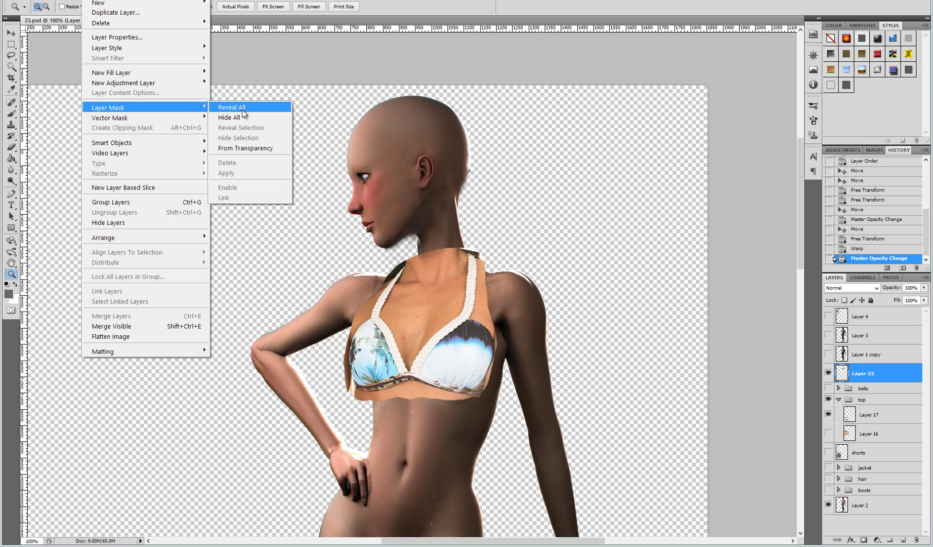
click(244, 109)
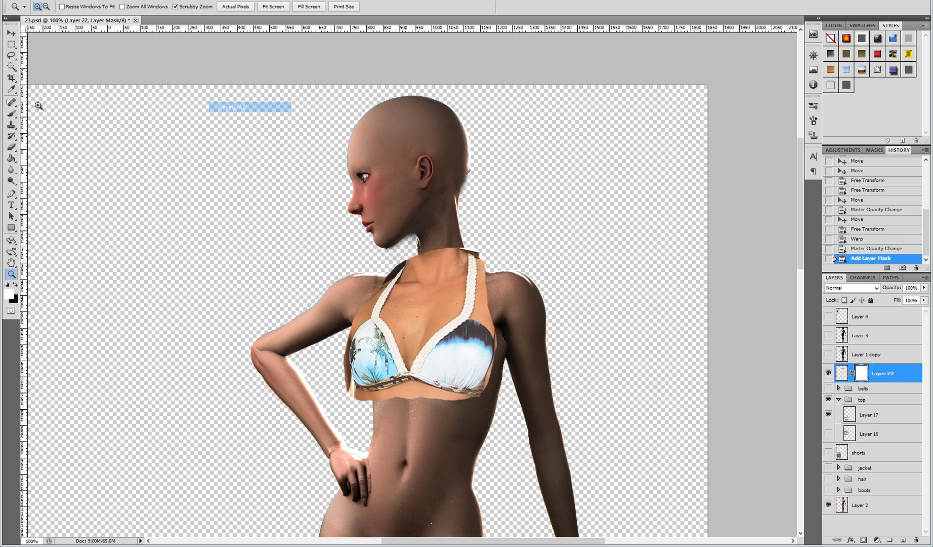
key(b)
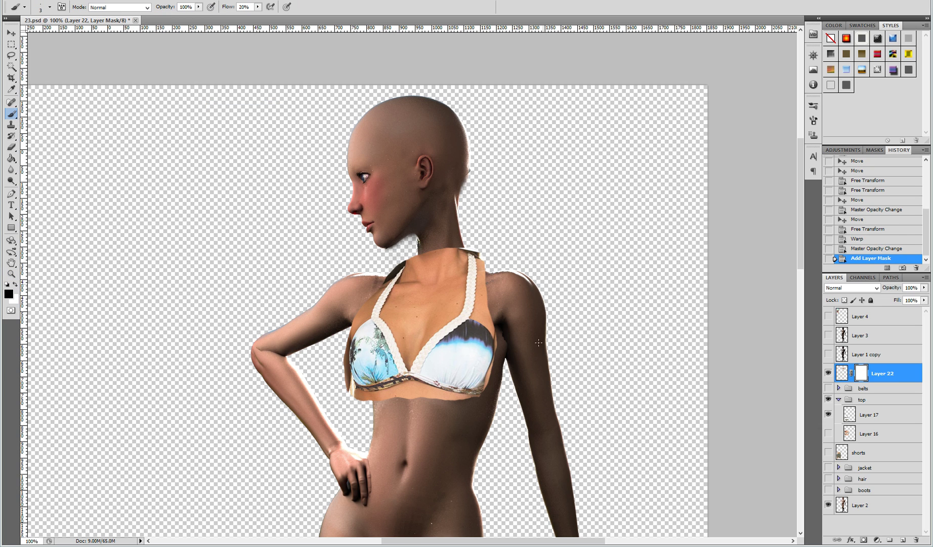
drag(432, 262, 450, 260)
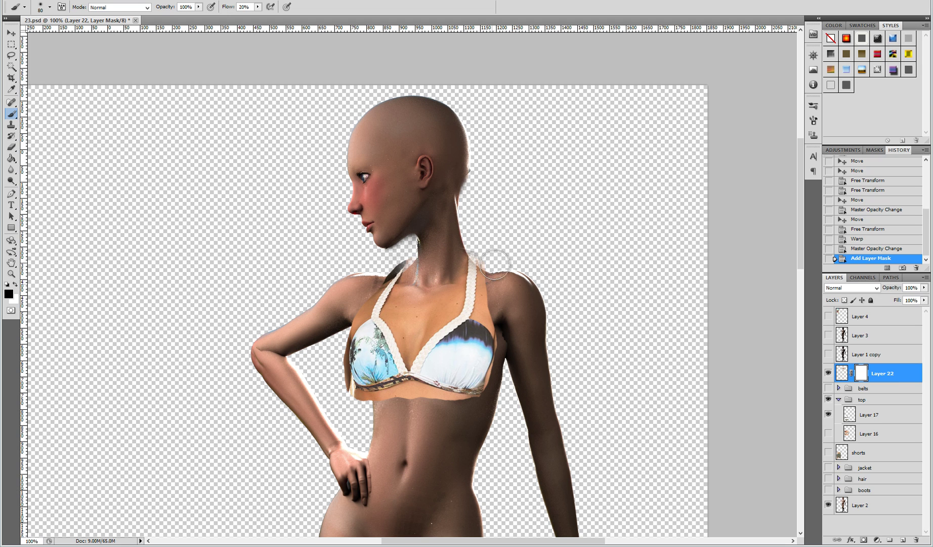
drag(500, 316, 483, 279)
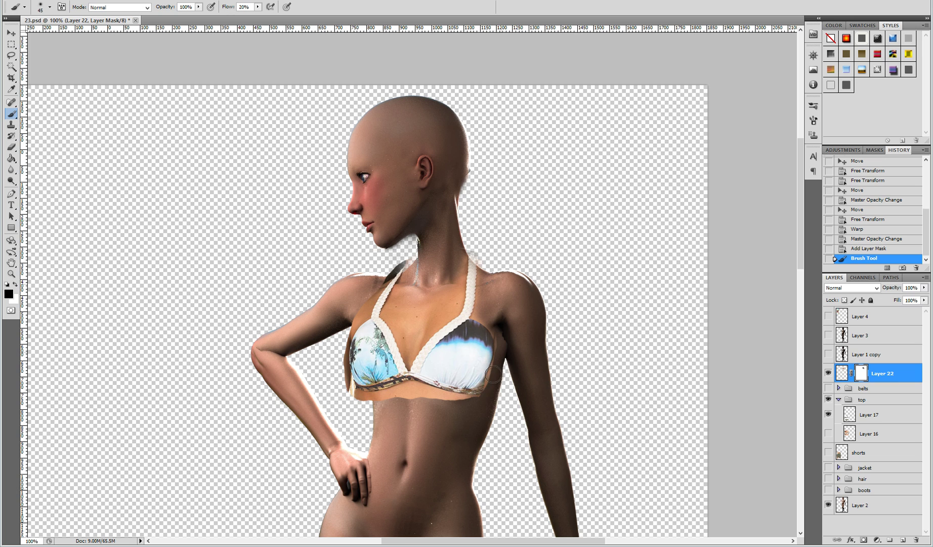
drag(503, 346, 350, 364)
drag(394, 328, 437, 349)
Step: Raise the brush flow, mask leftover skin around chest and neck, then pan to the reference photo
key(shift+3)
key(shift+4)
mouse_move(445, 299)
mouse_down()
mouse_move(460, 328)
mouse_move(460, 249)
mouse_up()
drag(405, 320, 423, 317)
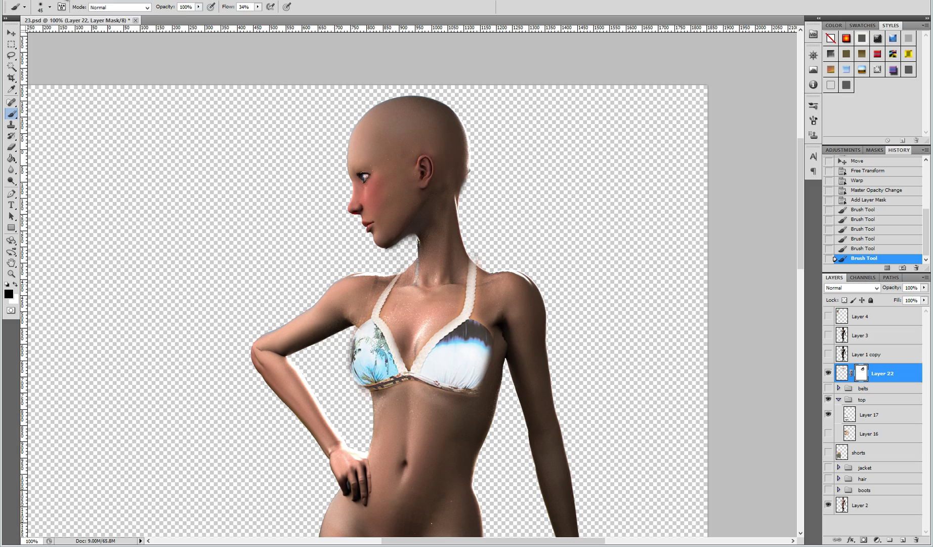
key(alt+e)
click(453, 457)
mouse_move(453, 457)
mouse_down()
mouse_move(430, 301)
mouse_move(396, 389)
mouse_move(302, 502)
mouse_move(273, 330)
mouse_up()
Step: Copy the right cup from the reference photo and delete its white fringe
key(l)
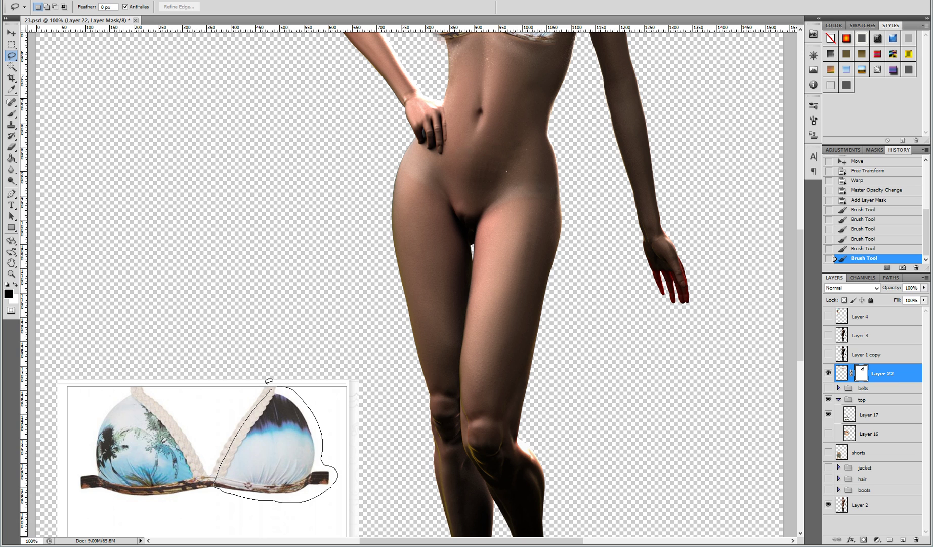
mouse_move(270, 380)
mouse_down()
mouse_move(440, 455)
mouse_move(479, 371)
mouse_up()
key(ctrl+c)
key(ctrl+v)
key(v)
key(w)
click(500, 321)
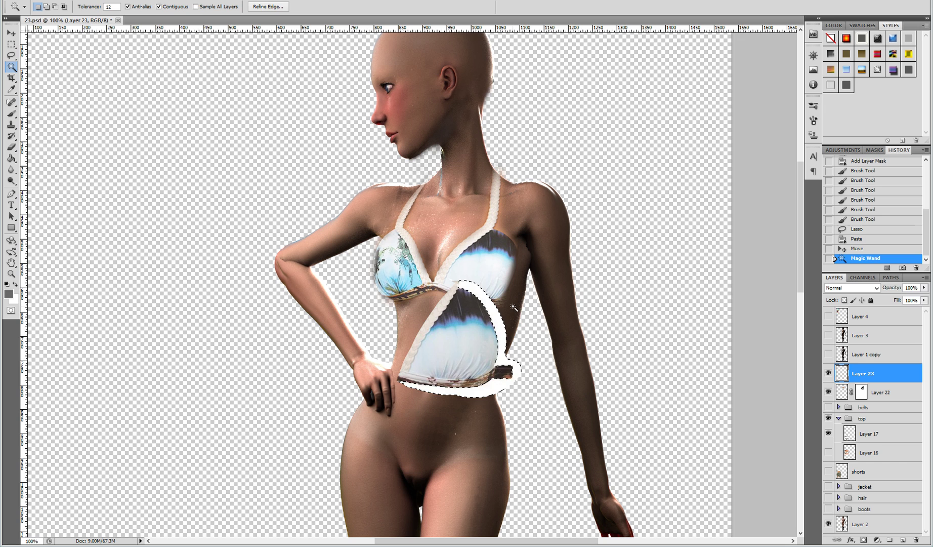
key(Delete)
key(ctrl+d)
Step: Move the new cup onto the chest, scale it to about 81% and tilt it about 7°
drag(463, 328, 500, 260)
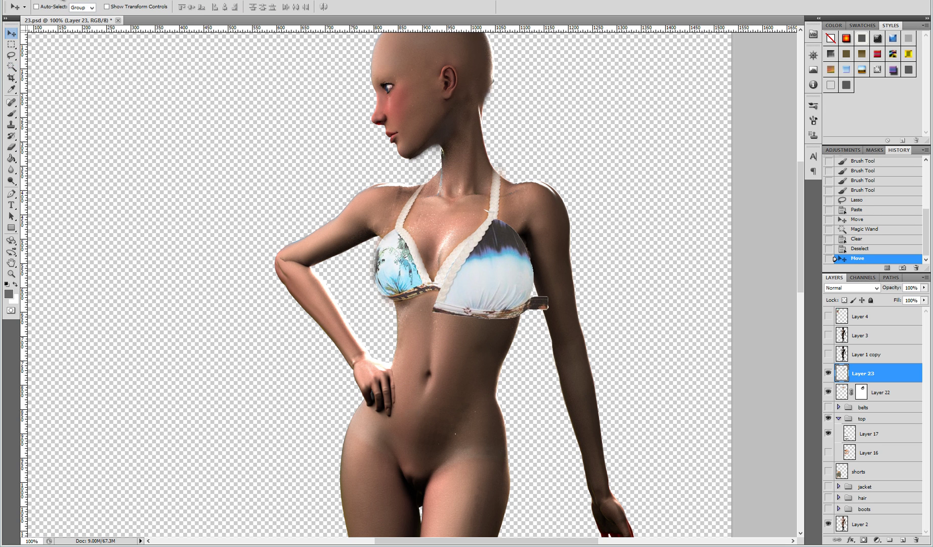
click(219, 211)
drag(547, 317, 500, 290)
click(39, 6)
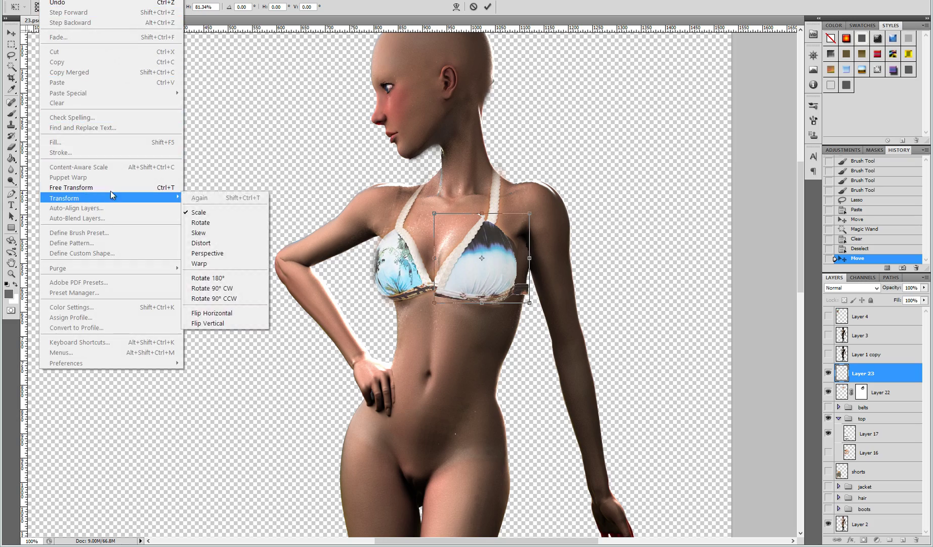
click(212, 224)
drag(531, 214, 536, 221)
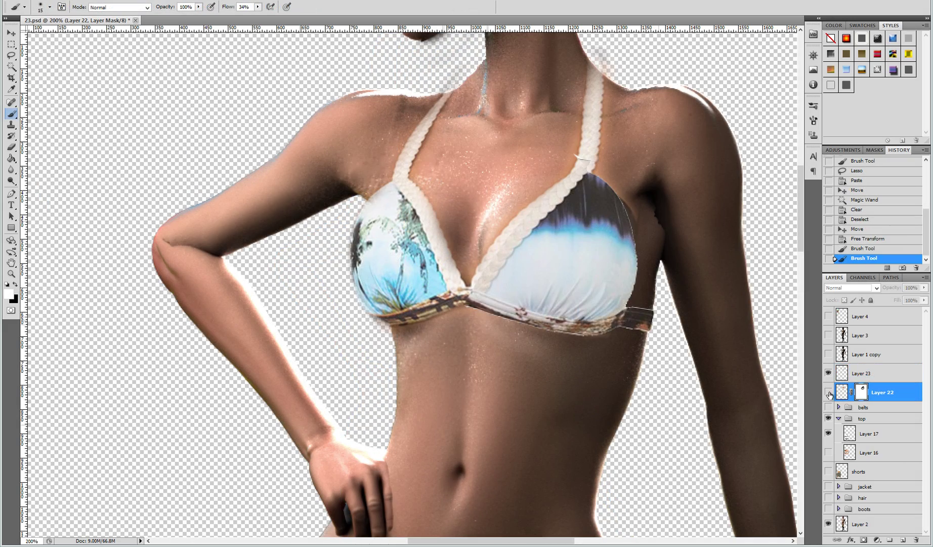
Step: Compare with the original bikini top hidden and shown, then apply Layer 22's mask
click(829, 394)
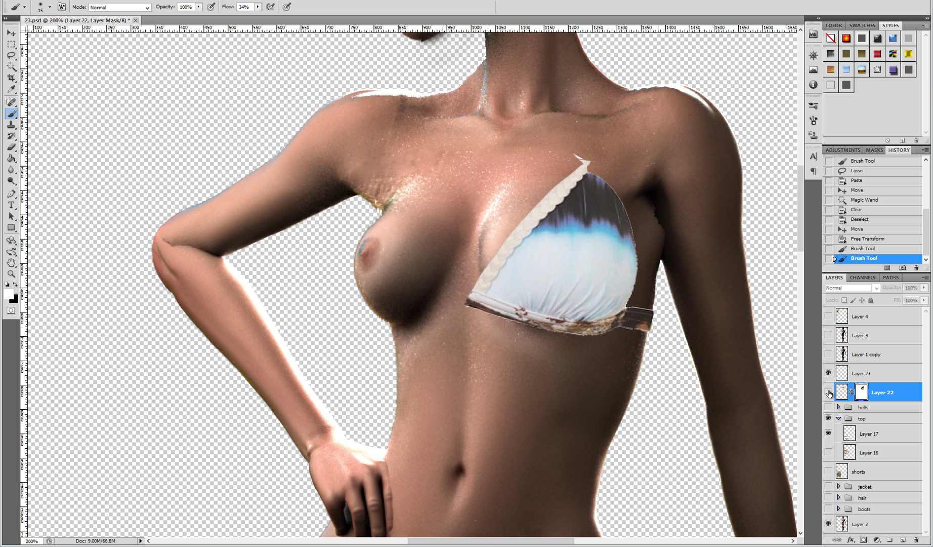
click(829, 394)
click(829, 393)
click(829, 394)
key(ctrl+alt+m)
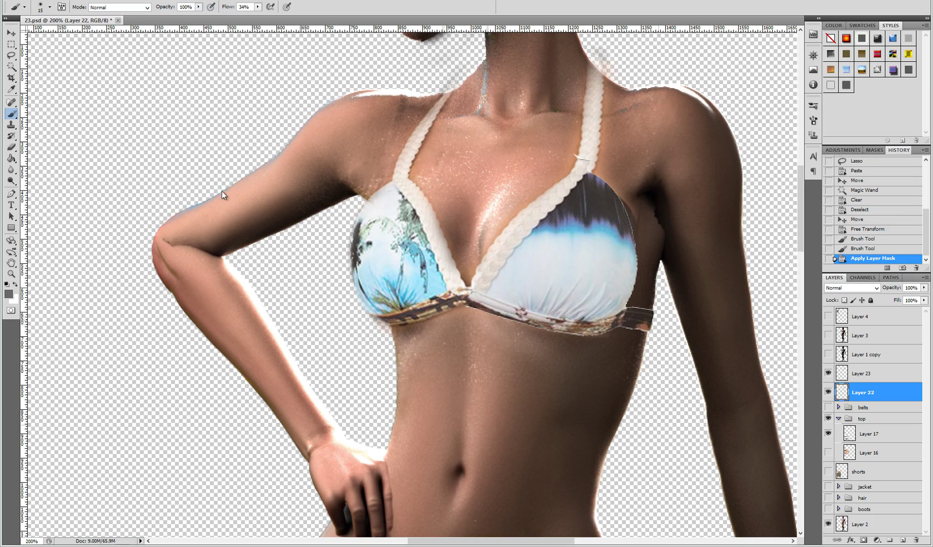
Step: Liquify the bikini top with Forward Warp, pushing the cup edge and strap into shape
key(ctrl+shift+x)
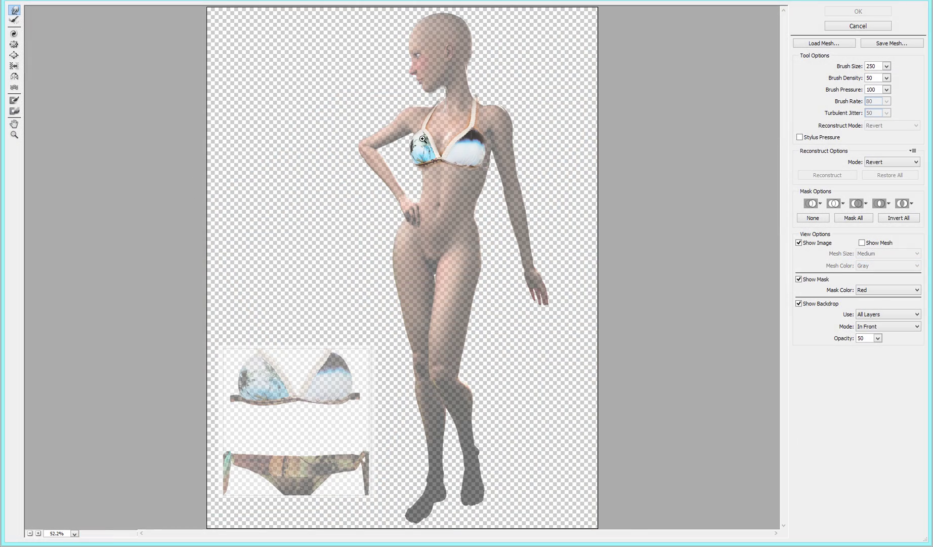
key(z)
drag(427, 150, 432, 158)
alt+click(481, 294)
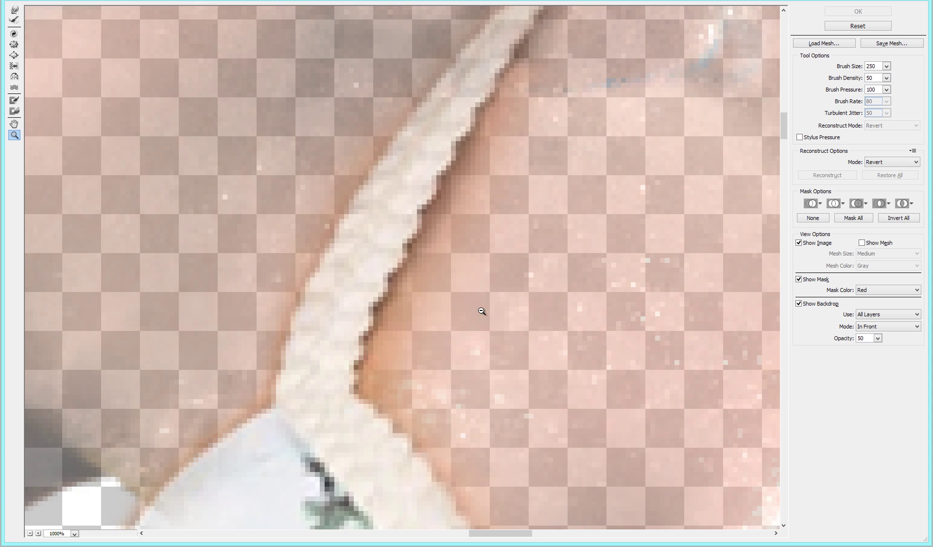
alt+click(484, 312)
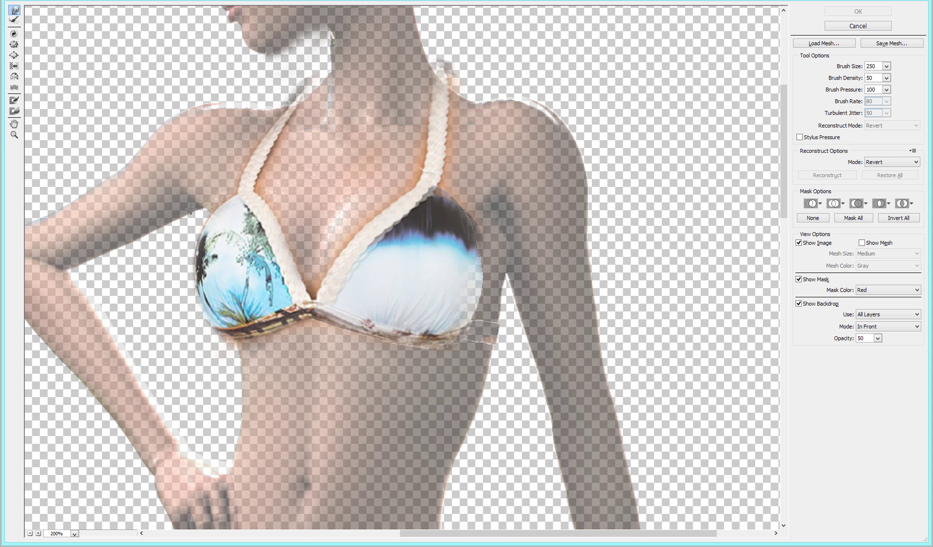
key(bracketleft)
key(bracketleft)
key(bracketleft)
key(bracketleft)
key(bracketleft)
key(bracketleft)
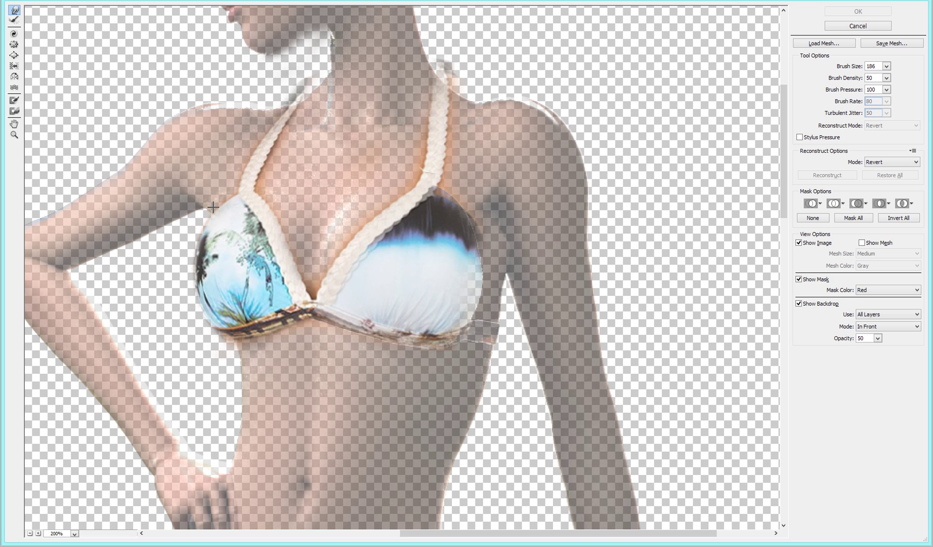
drag(197, 204, 228, 209)
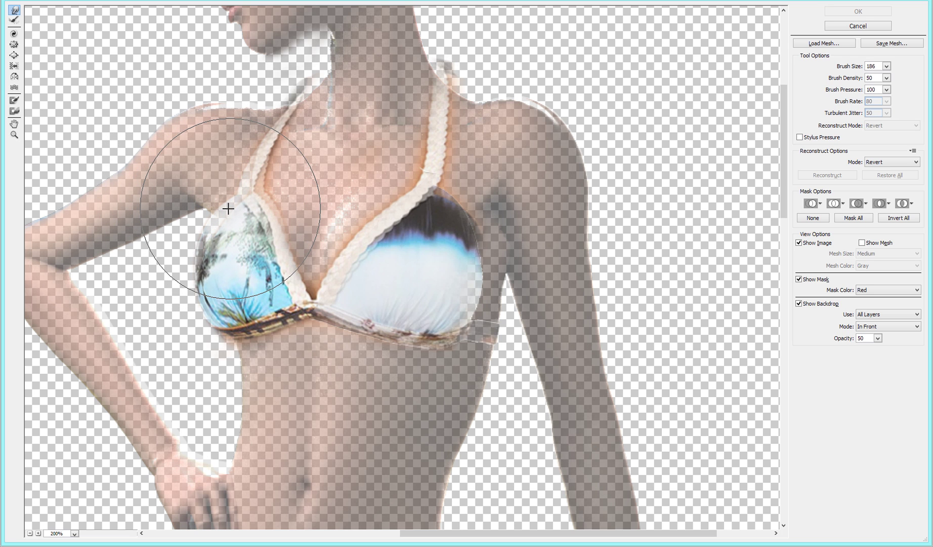
click(227, 208)
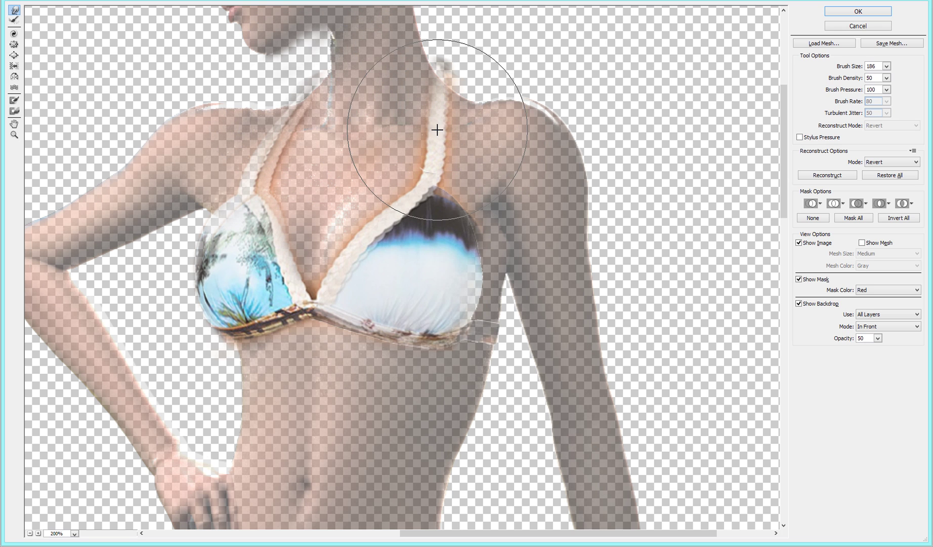
drag(437, 129, 429, 170)
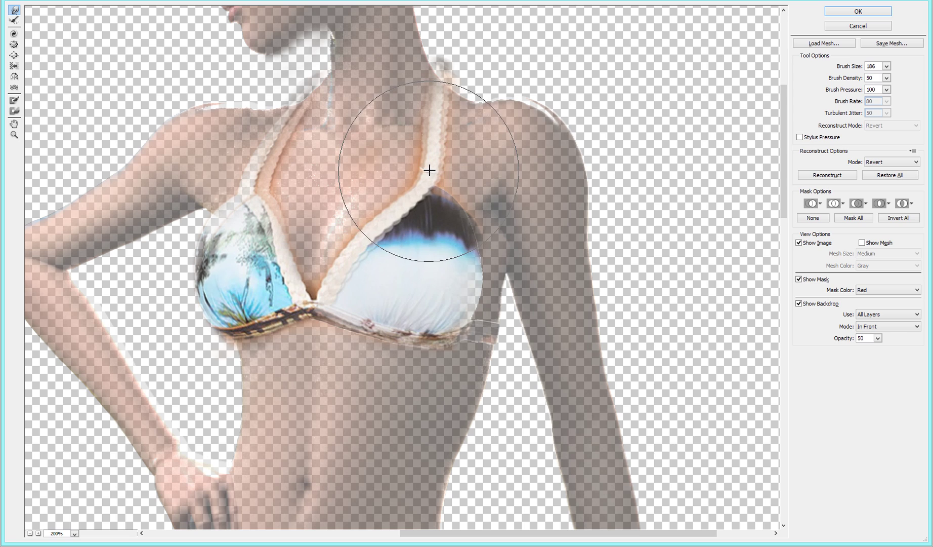
click(857, 12)
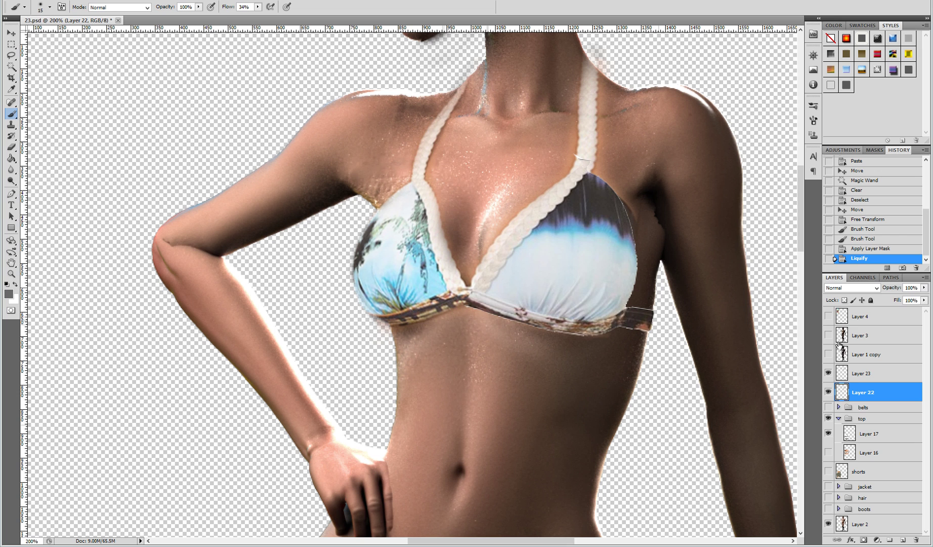
Step: Check the liquified top, collapse the group, and move the shorts layer over the hips
click(828, 394)
alt+click(522, 232)
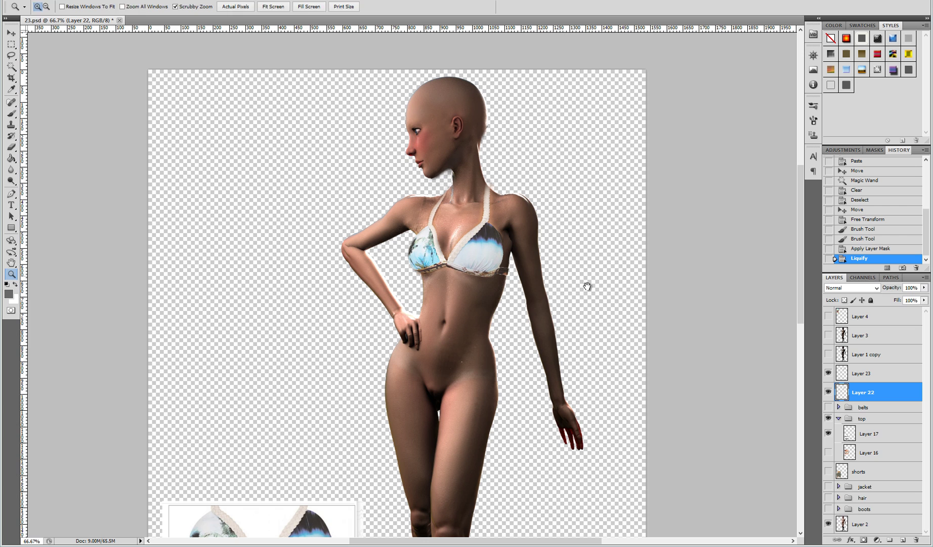
click(838, 418)
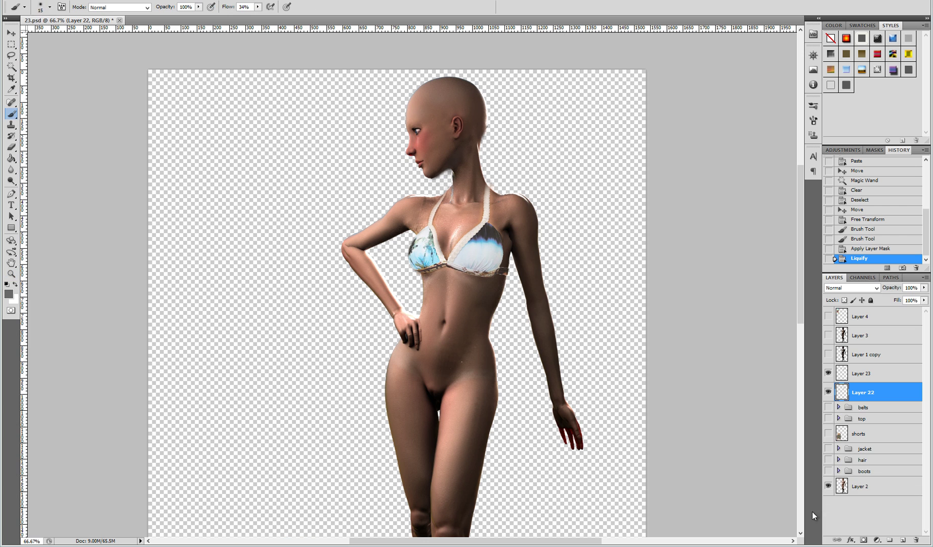
click(829, 434)
click(868, 433)
key(v)
mouse_move(258, 524)
mouse_down()
mouse_move(437, 387)
mouse_move(438, 406)
mouse_move(447, 371)
mouse_up()
click(72, 2)
Step: Commit the shorts' rotation, scale them to about 58%, and move them onto the hips
click(219, 223)
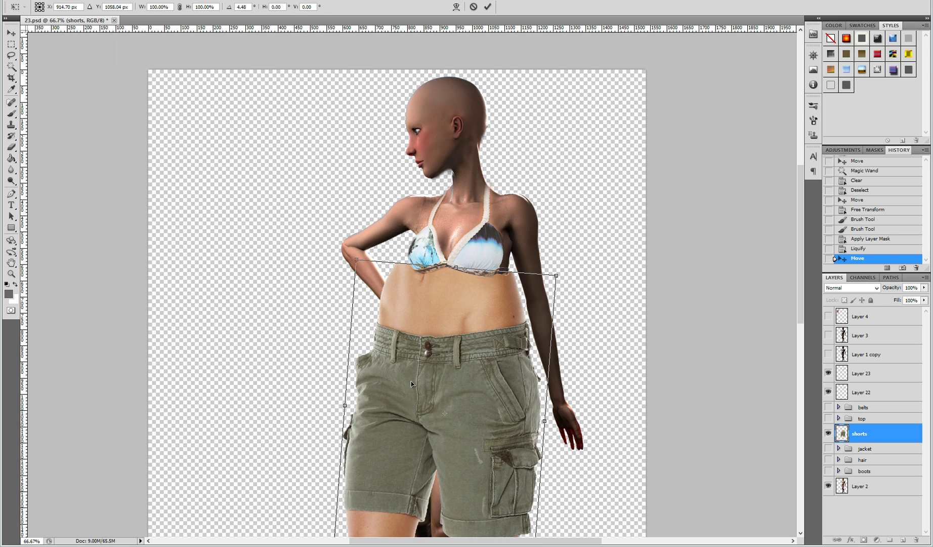
key(Return)
click(71, 1)
click(212, 211)
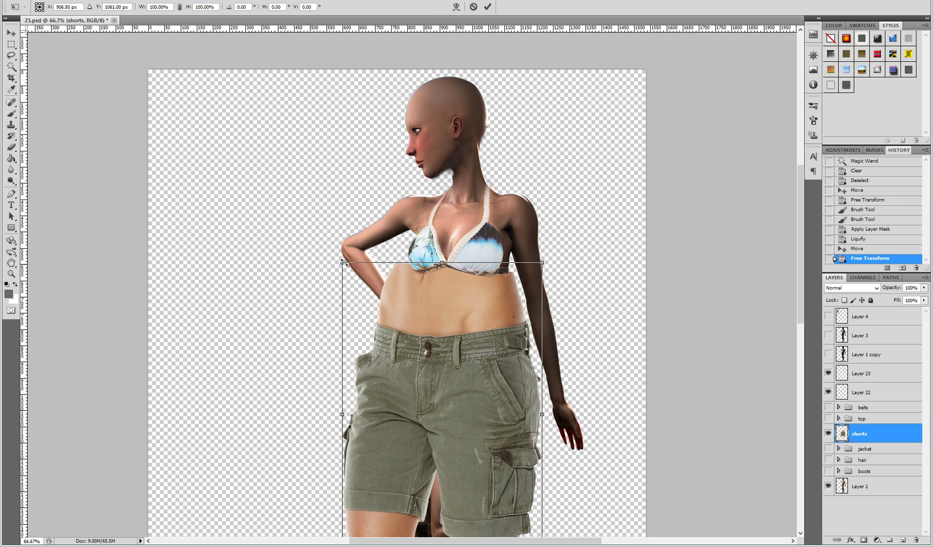
drag(343, 262, 427, 344)
drag(492, 387, 461, 358)
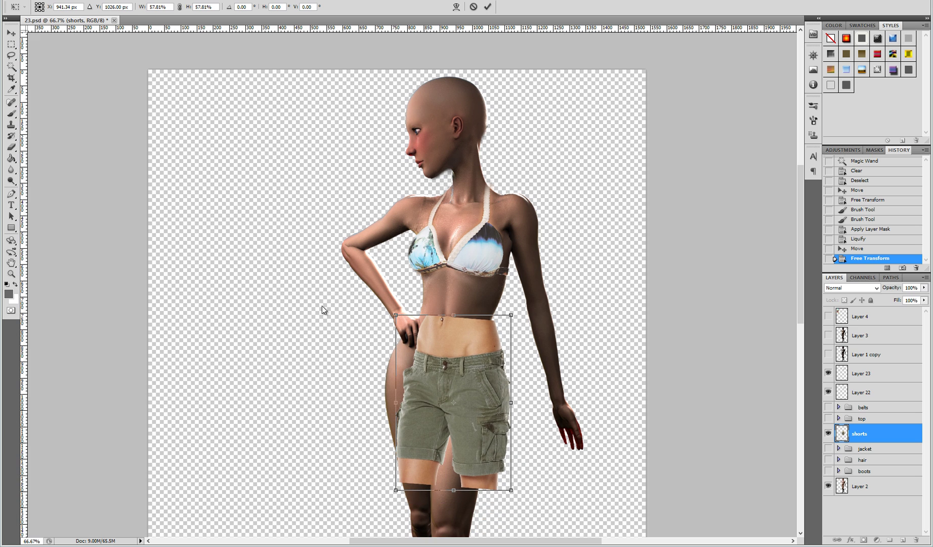
Step: Distort the shorts' left side to fit the hip and lower their opacity to 59%
click(72, 1)
click(227, 255)
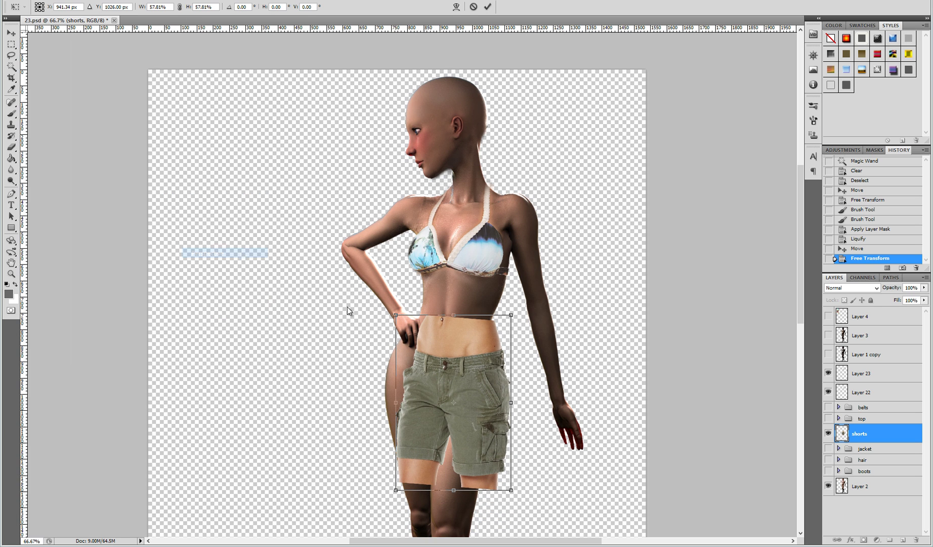
drag(395, 490, 395, 502)
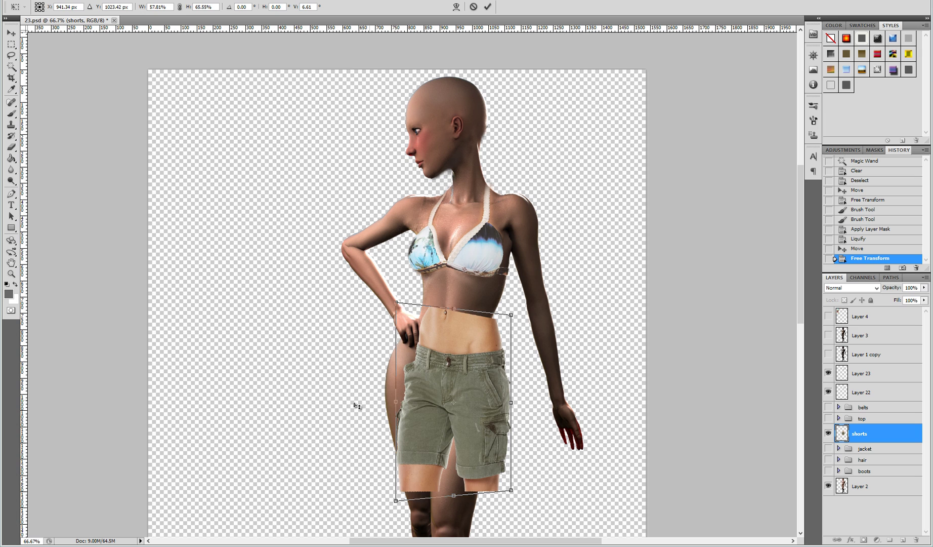
click(71, 2)
mouse_move(109, 197)
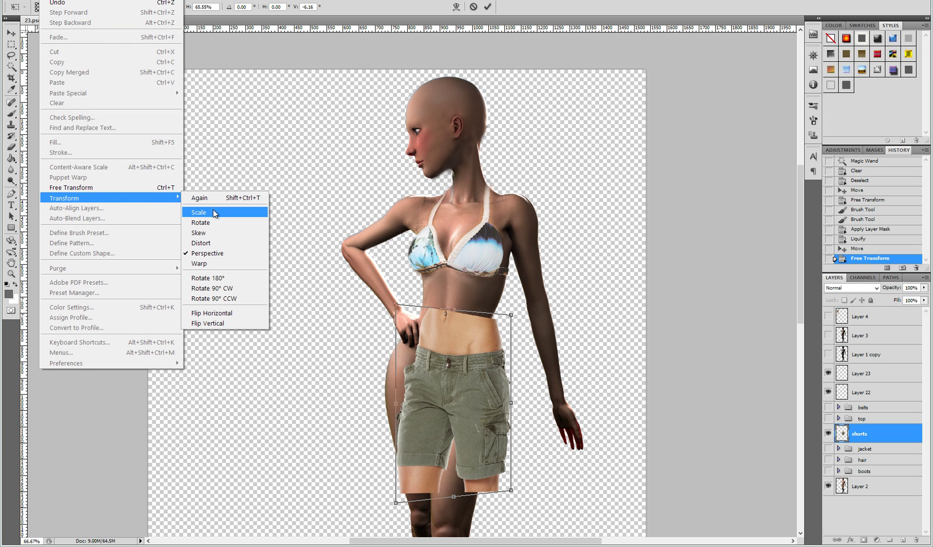
click(212, 243)
drag(395, 402, 369, 407)
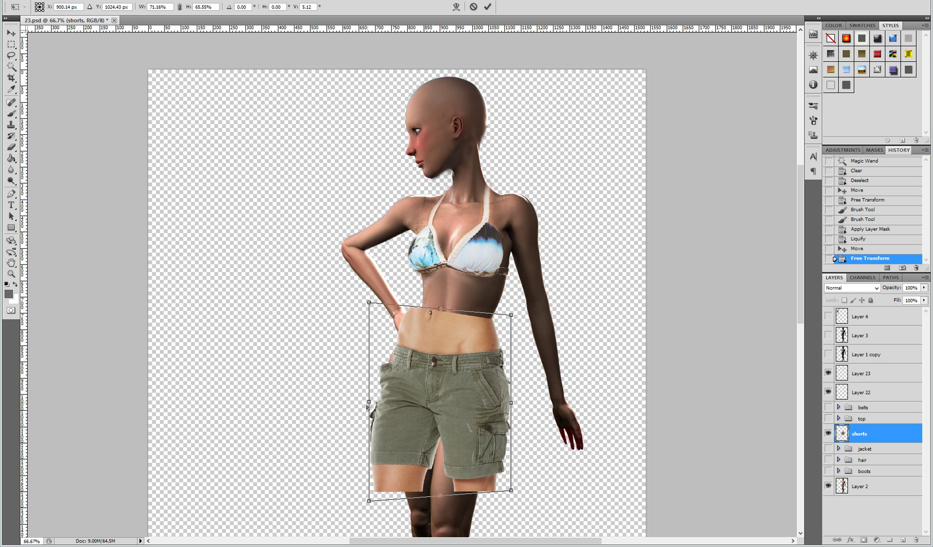
drag(369, 302, 379, 307)
drag(370, 402, 365, 391)
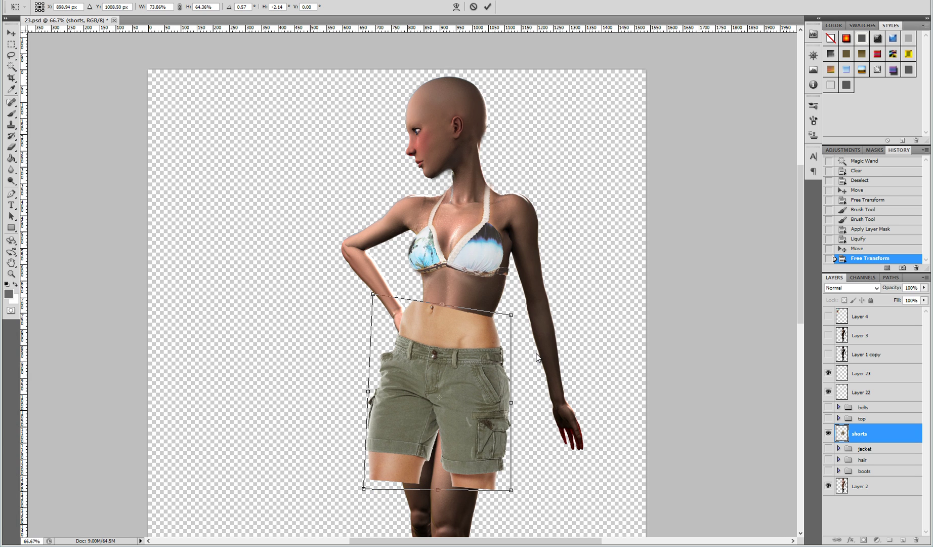
key(Return)
drag(906, 311, 899, 312)
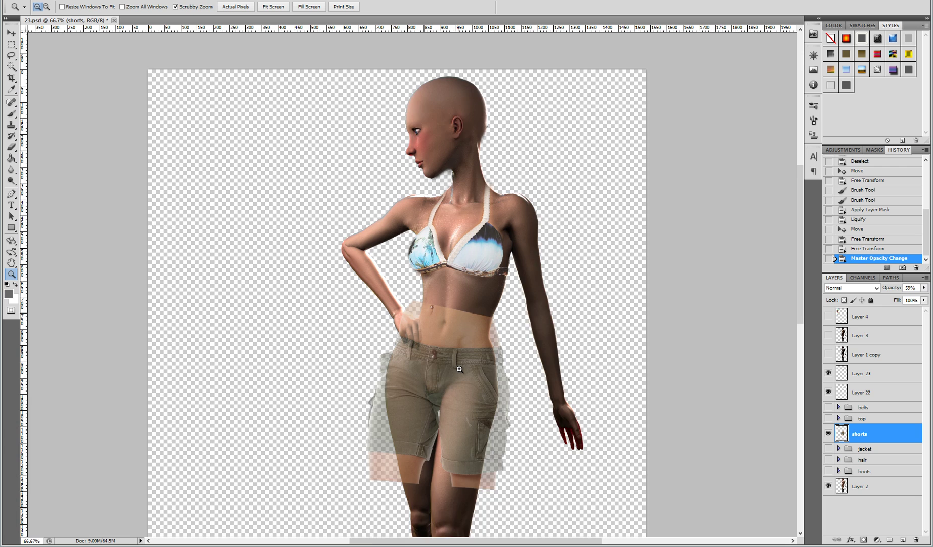
Step: Make the shorts semi-transparent and warp their right edge to fit the hip
double_click(11, 273)
key(alt+e)
click(219, 263)
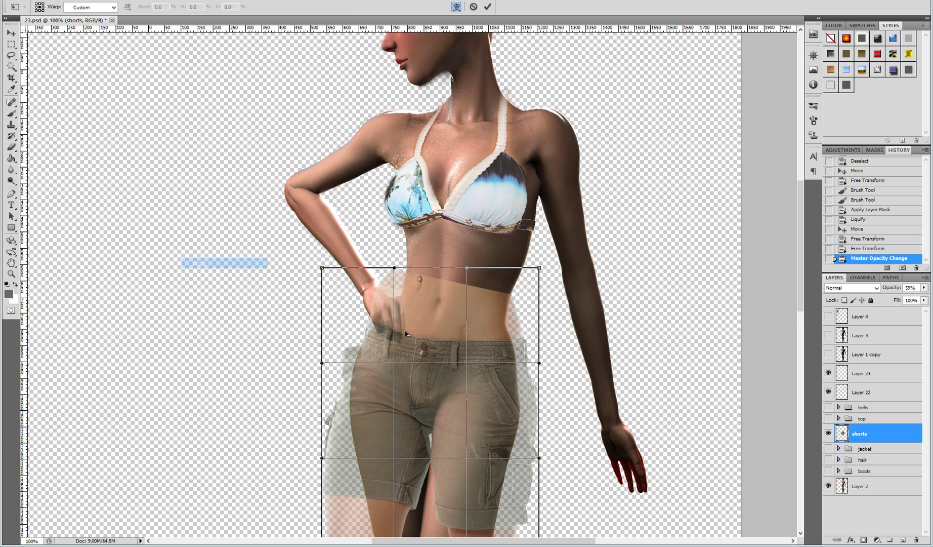
mouse_move(534, 374)
mouse_down()
mouse_move(517, 435)
mouse_move(520, 484)
mouse_move(520, 459)
mouse_up()
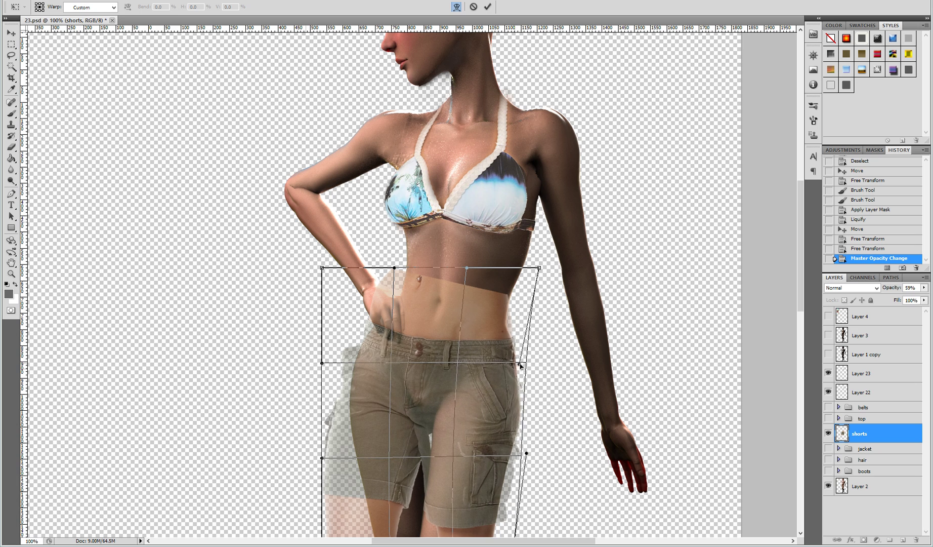
drag(517, 362, 525, 363)
drag(540, 268, 536, 274)
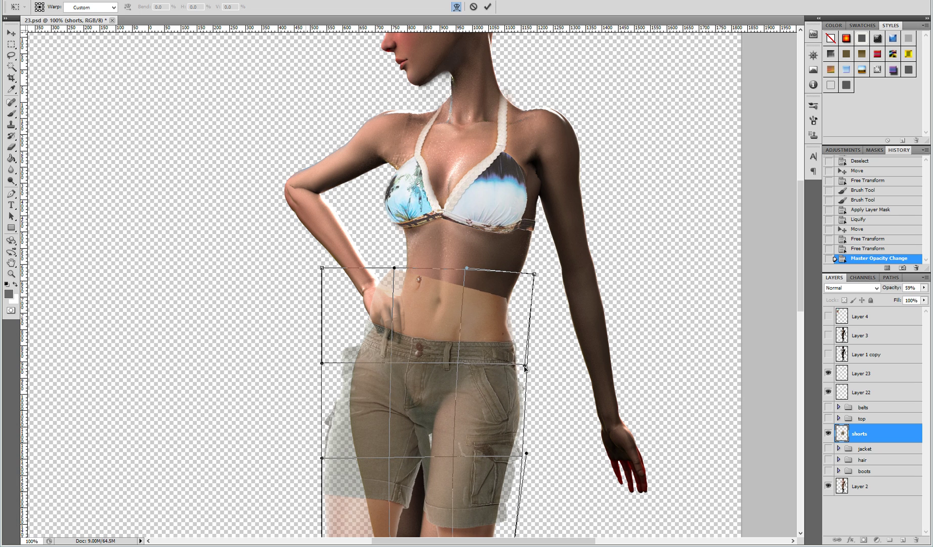
drag(525, 365, 527, 366)
Step: Warp the shorts' left edge and lower-left corner to fit the waist and thigh, then apply
drag(323, 268, 344, 270)
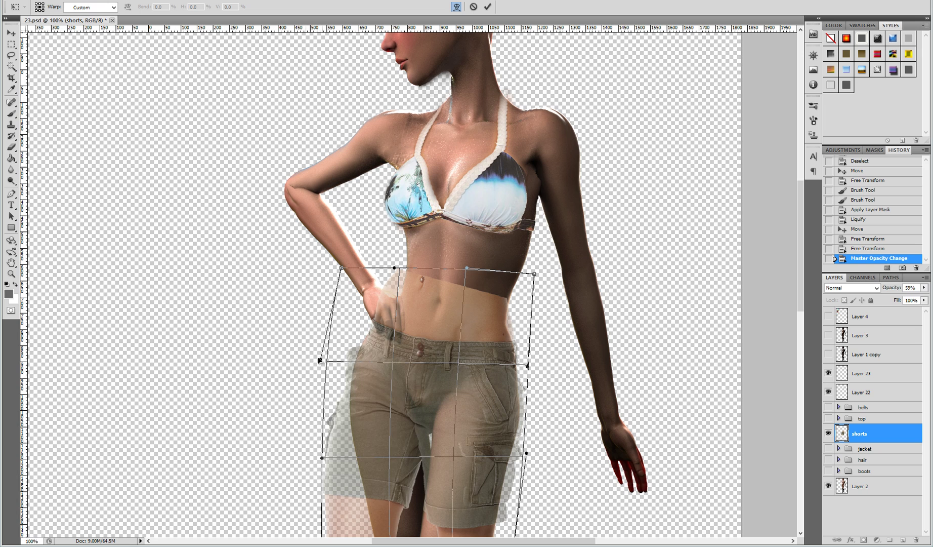
drag(319, 360, 312, 358)
drag(356, 522, 366, 462)
drag(331, 494, 381, 483)
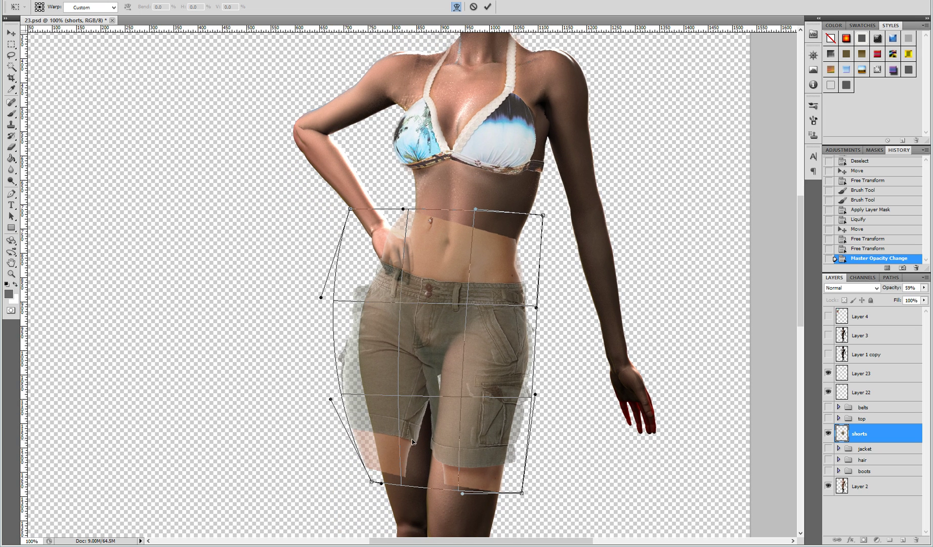
drag(345, 397, 357, 411)
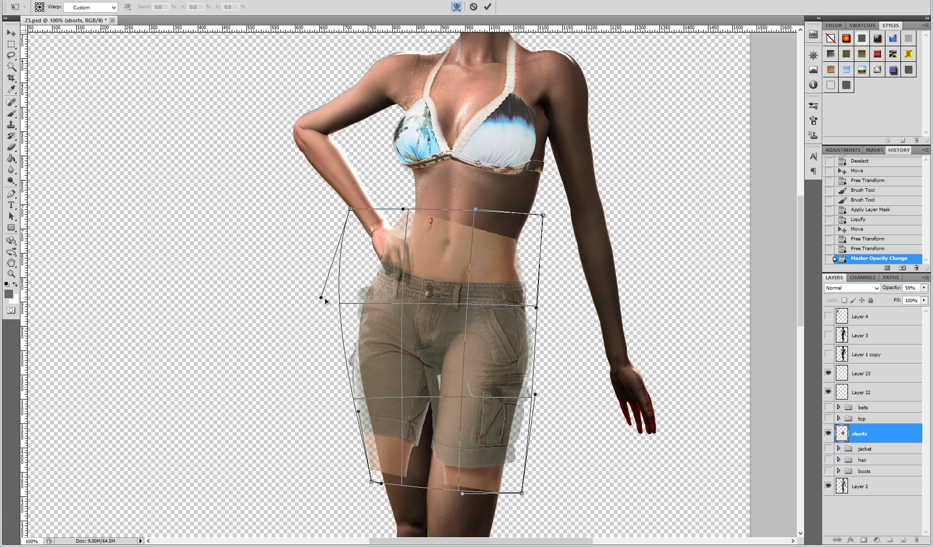
drag(326, 300, 326, 283)
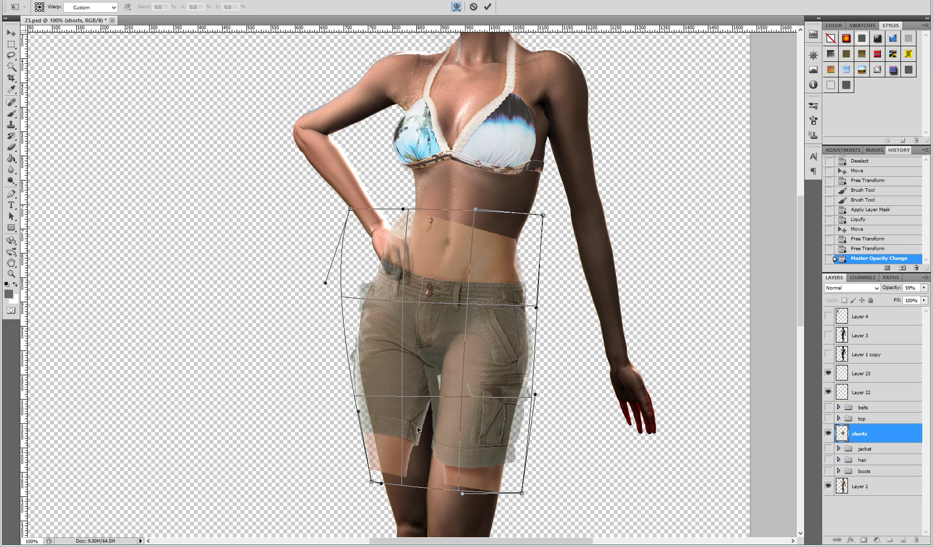
key(Return)
key(z)
Step: Restore the shorts to full opacity, zoom in on the hems, and pick an eraser brush tip
click(439, 364)
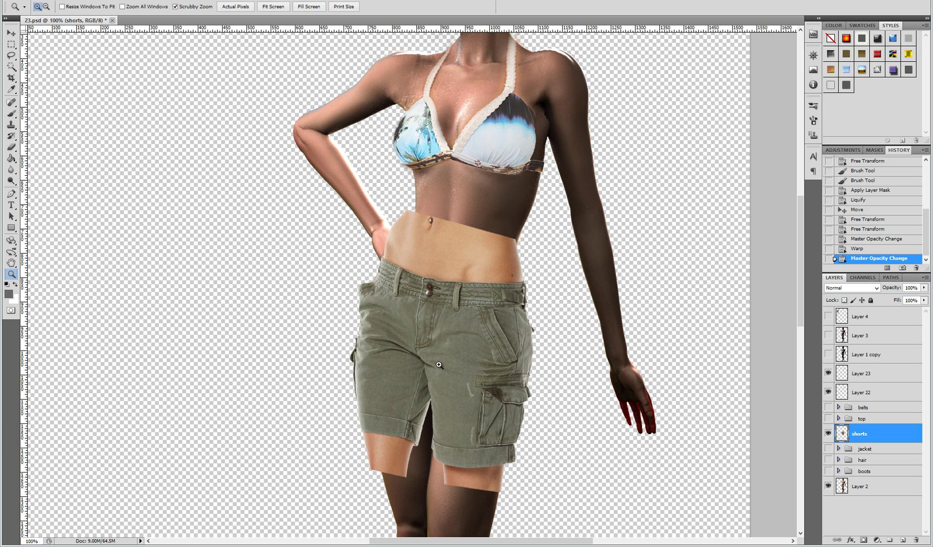
click(448, 473)
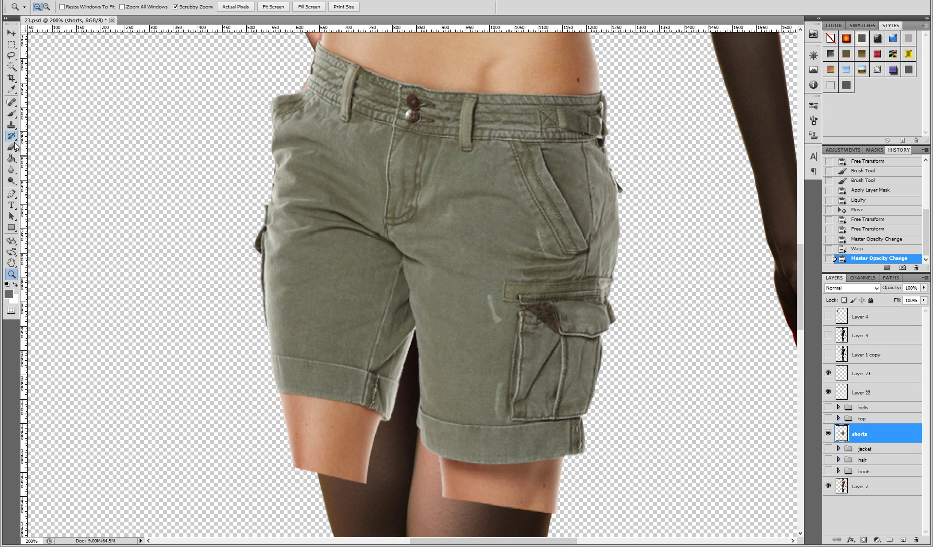
key(b)
click(49, 7)
key(Return)
Step: Erase the light skin strips below both shorts hems on the left and right thighs
drag(318, 470, 275, 405)
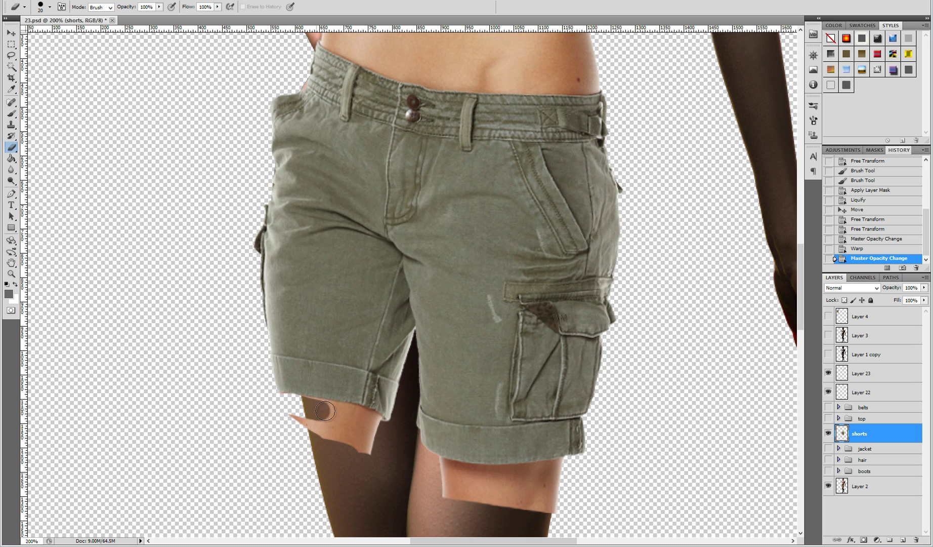
drag(366, 433, 369, 446)
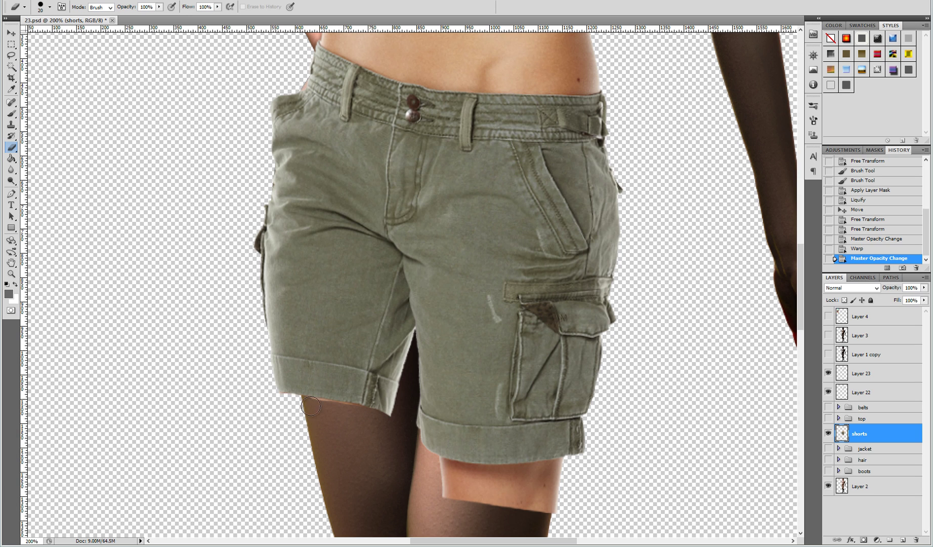
click(366, 421)
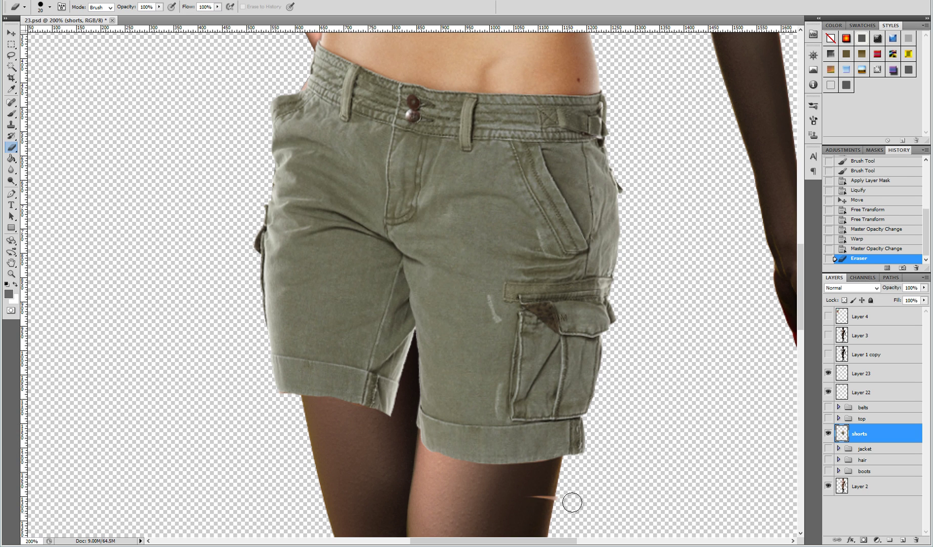
drag(548, 471, 446, 507)
drag(472, 280, 473, 294)
Step: Select the shorts' left leg with the Lasso tool
key(l)
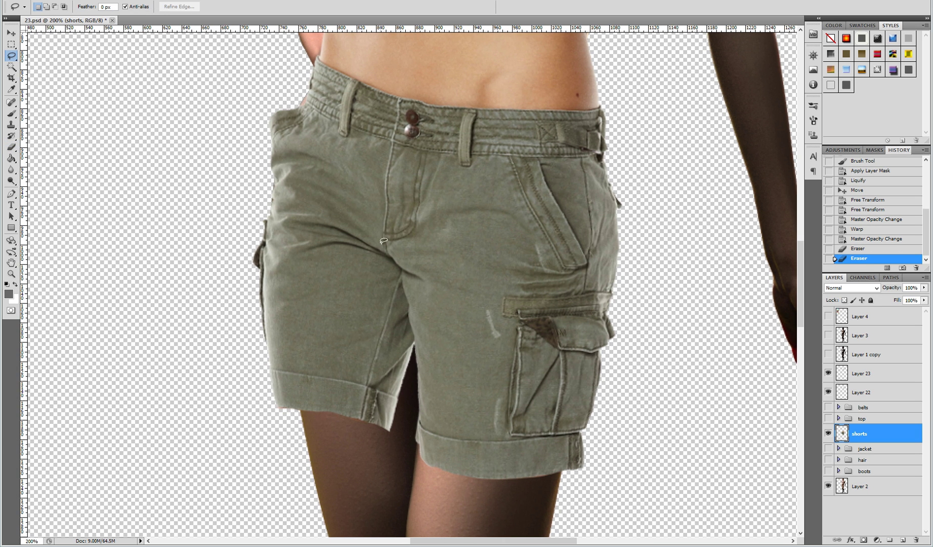
drag(293, 77, 309, 416)
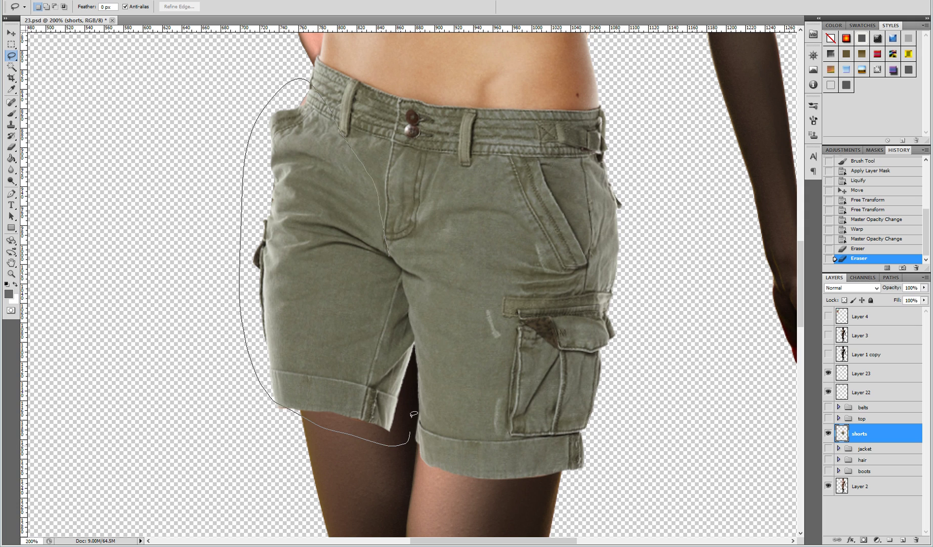
drag(412, 321, 414, 320)
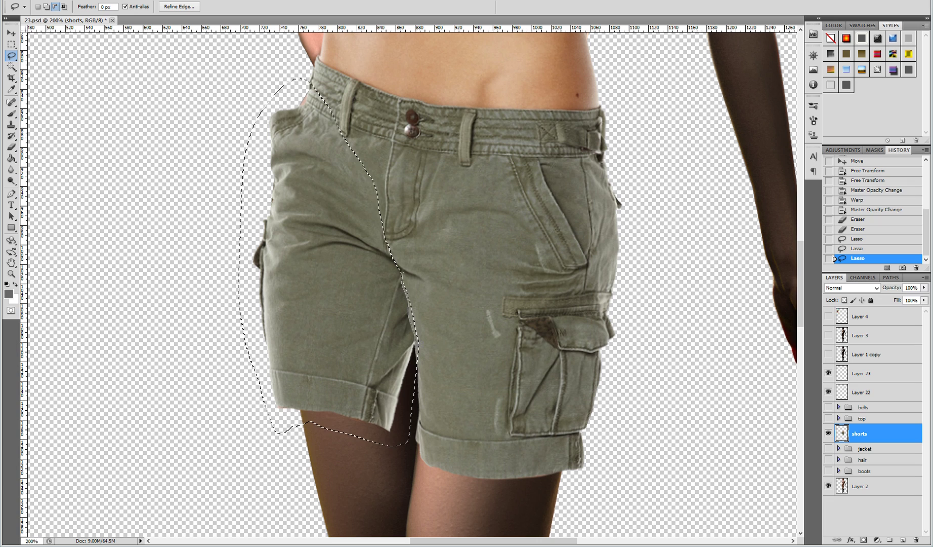
alt+click(421, 257)
Step: Push in the leg's lower and upper-left edges with Liquify and apply
click(138, 1)
click(212, 55)
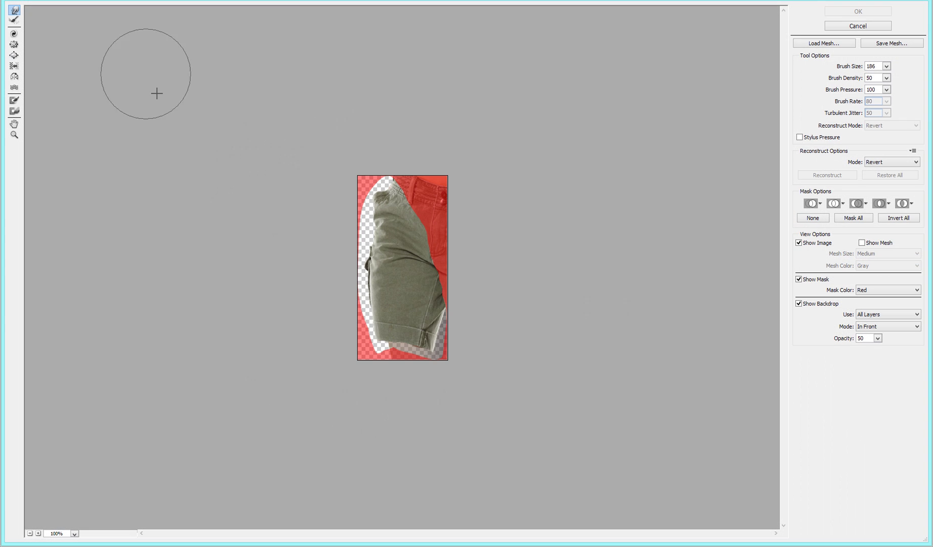
drag(417, 324, 427, 355)
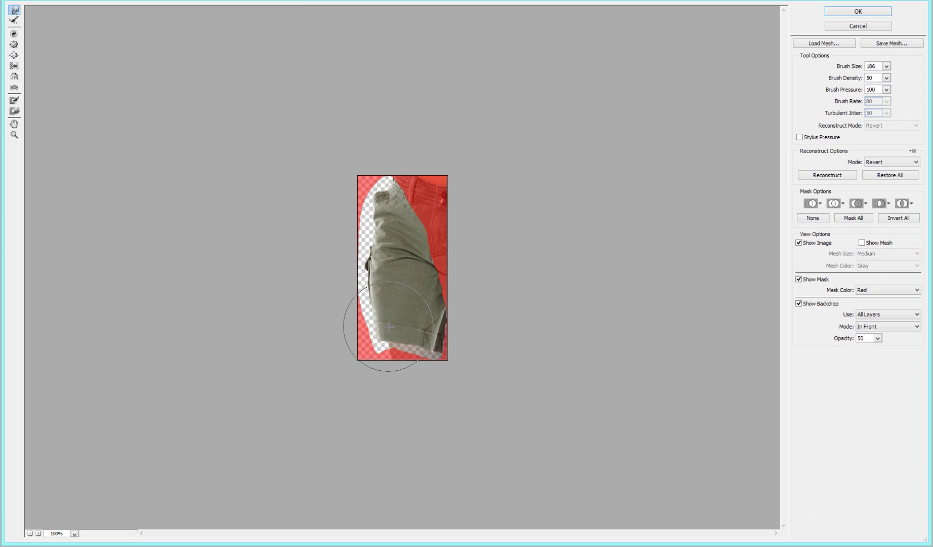
mouse_move(374, 279)
mouse_down()
mouse_move(386, 187)
mouse_move(371, 209)
mouse_up()
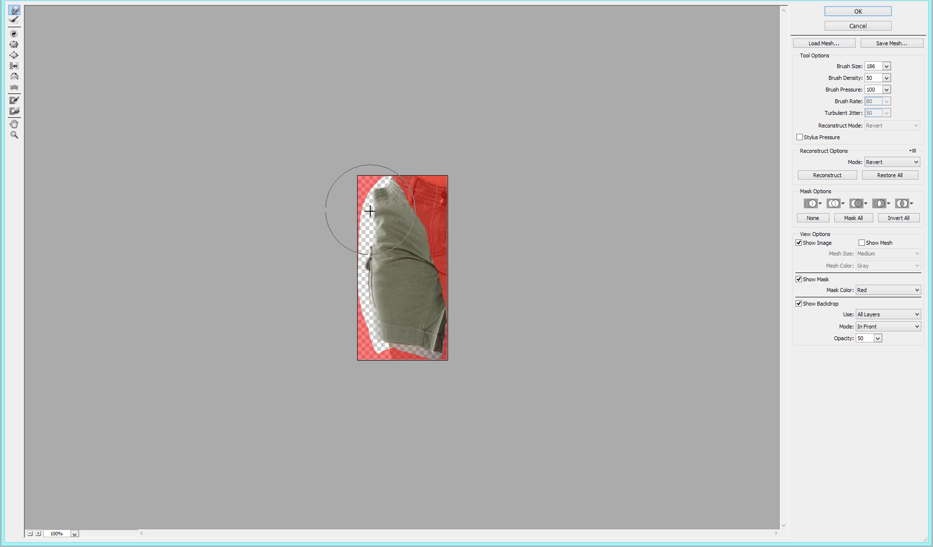
click(858, 10)
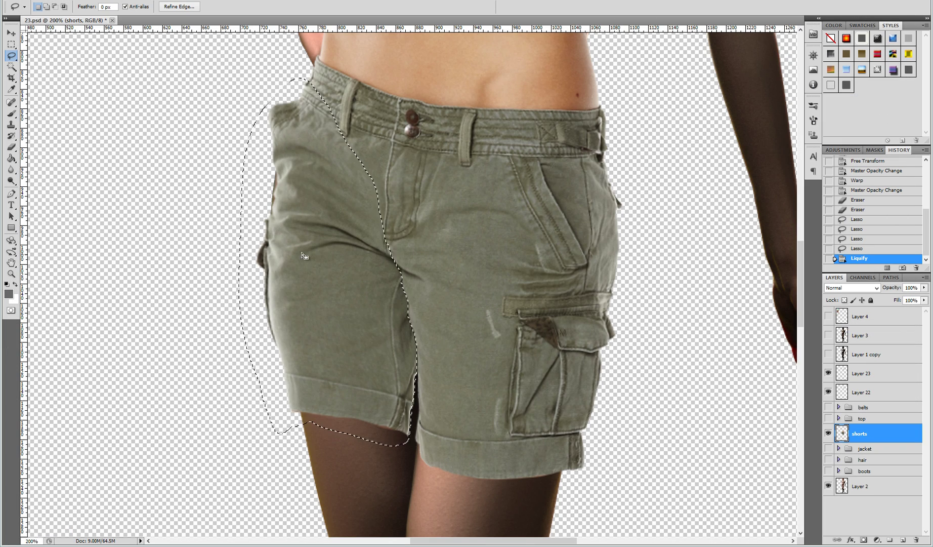
Step: Warp the selected leg and commit the transform
click(44, 0)
click(252, 264)
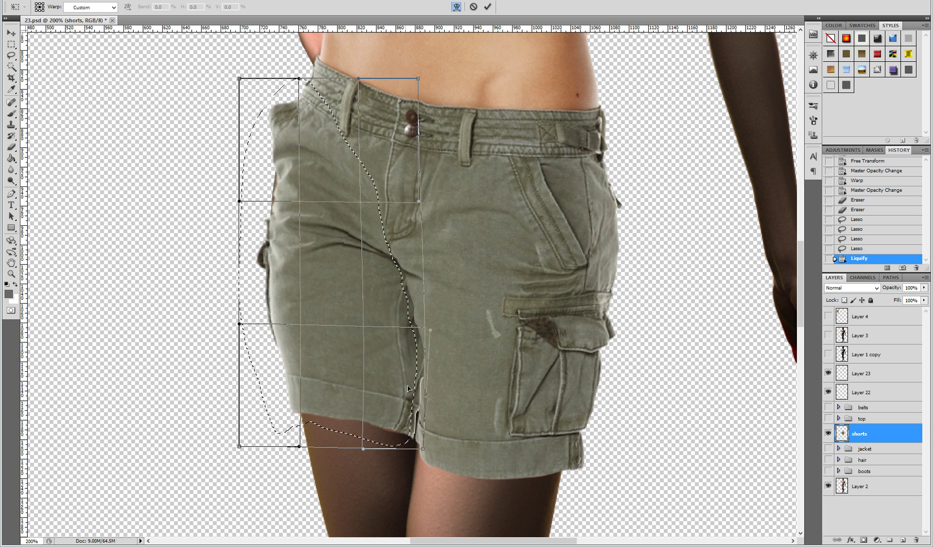
key(Return)
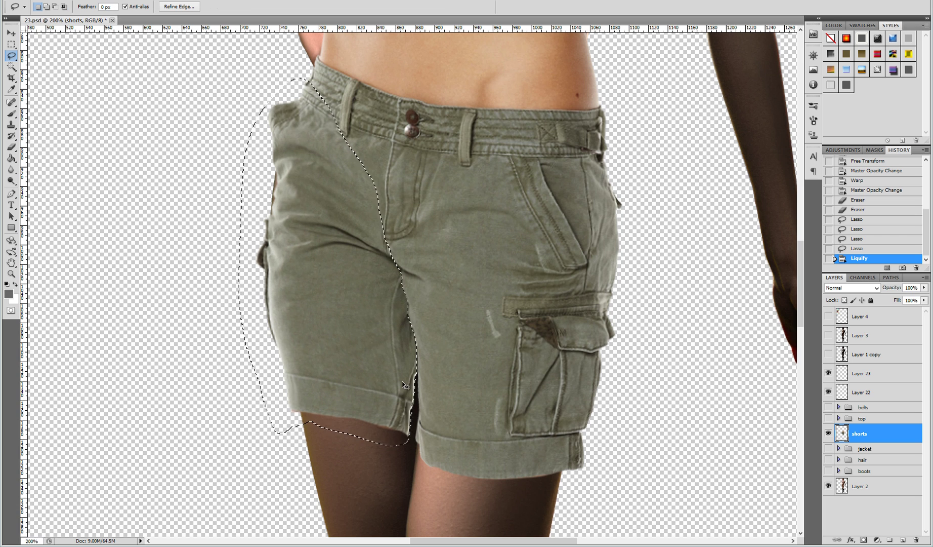
Step: Cut the leg onto Layer 24 below the shorts and warp its hem outward
key(ctrl+x)
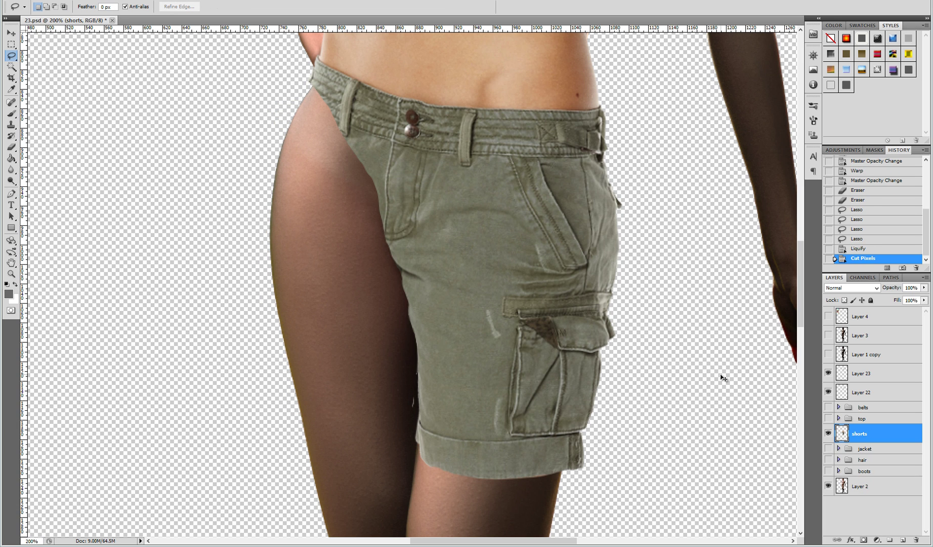
key(ctrl+shift+v)
drag(871, 437, 869, 456)
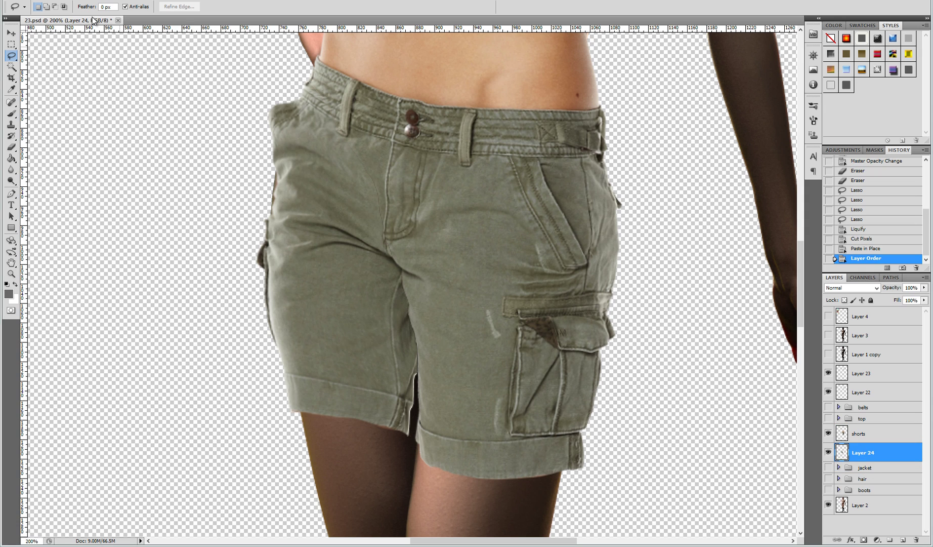
click(44, 0)
click(219, 263)
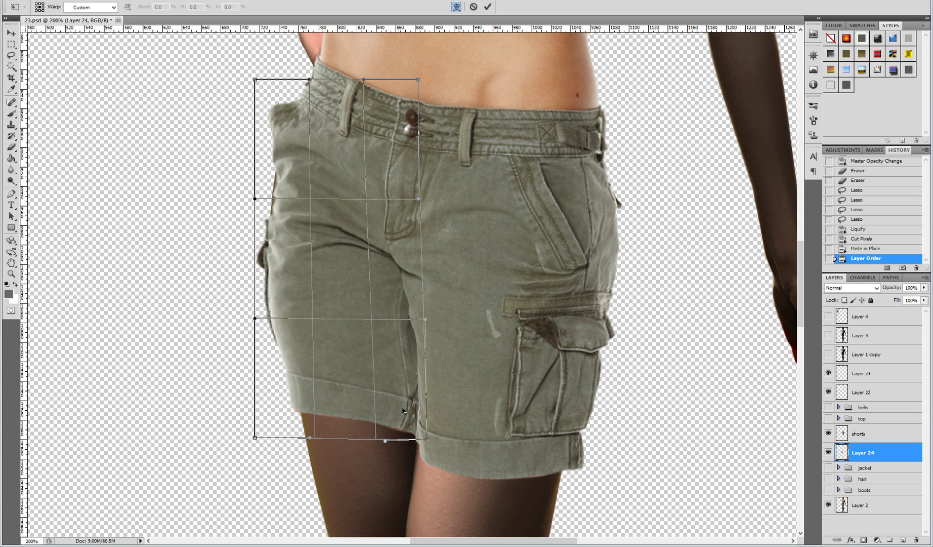
drag(403, 410, 404, 415)
key(Return)
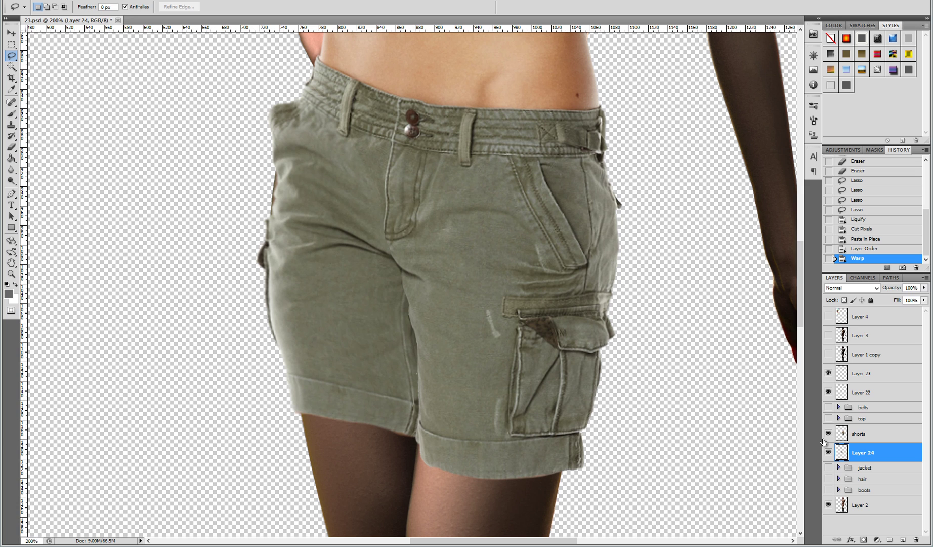
Step: Warp the shorts layer's bottom edge upward
click(868, 434)
click(43, 0)
mouse_move(110, 197)
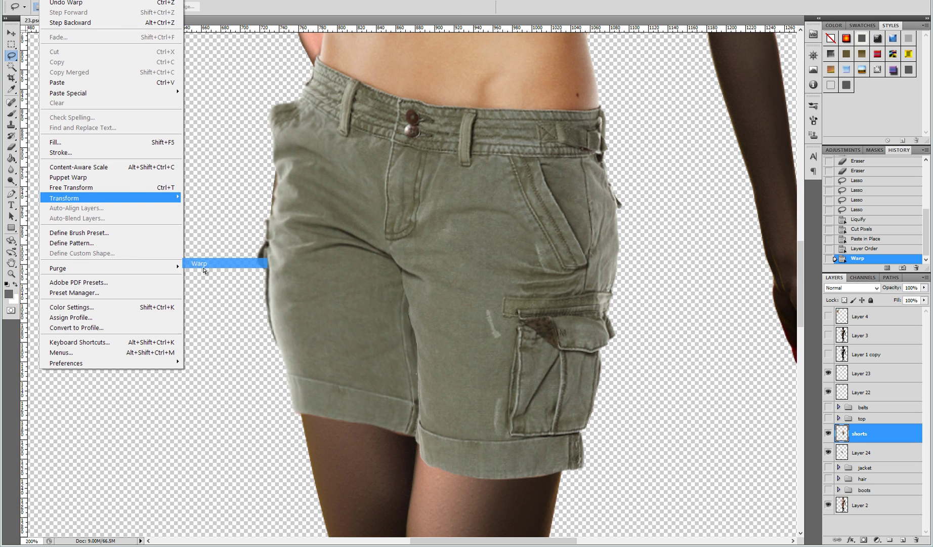
click(219, 262)
drag(408, 455, 413, 425)
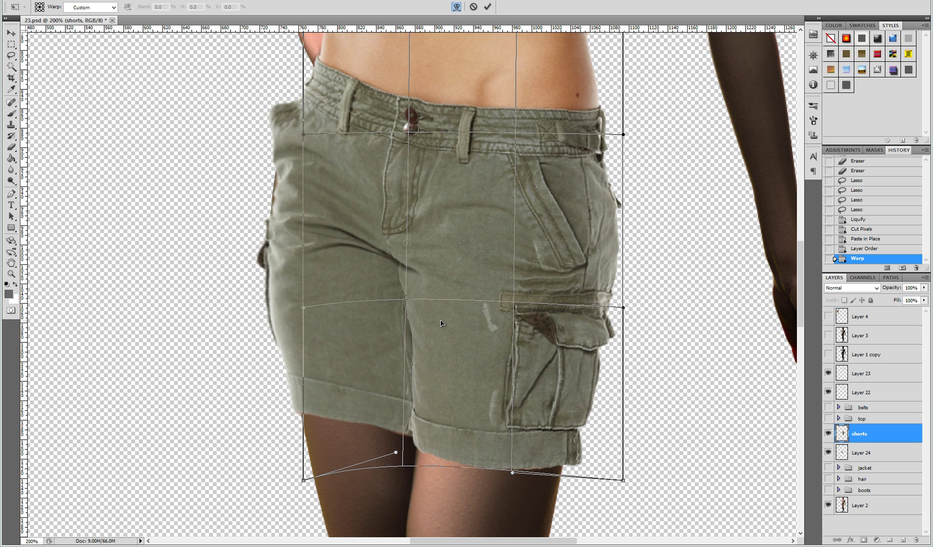
key(Return)
Step: Warp Layer 24 to bow its left edge outward
click(868, 452)
click(44, 0)
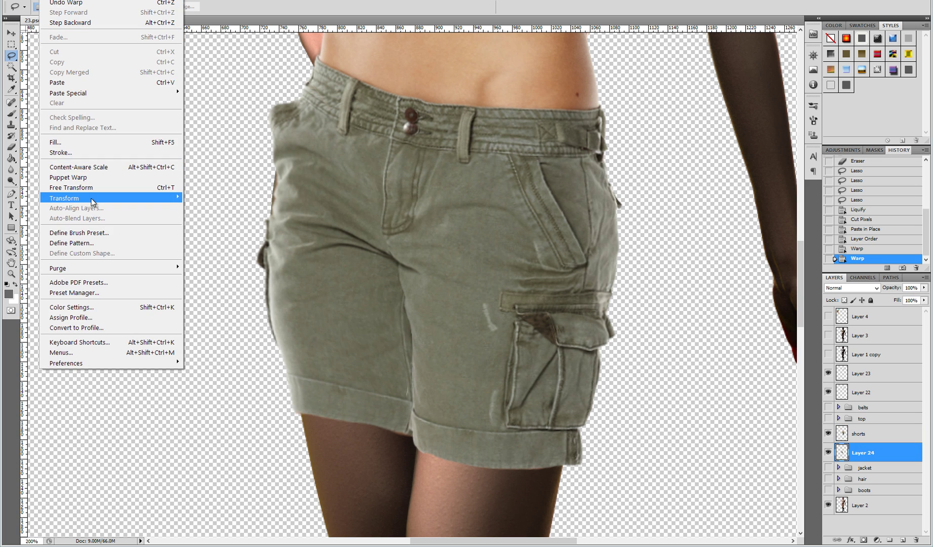
click(240, 262)
drag(358, 240, 312, 248)
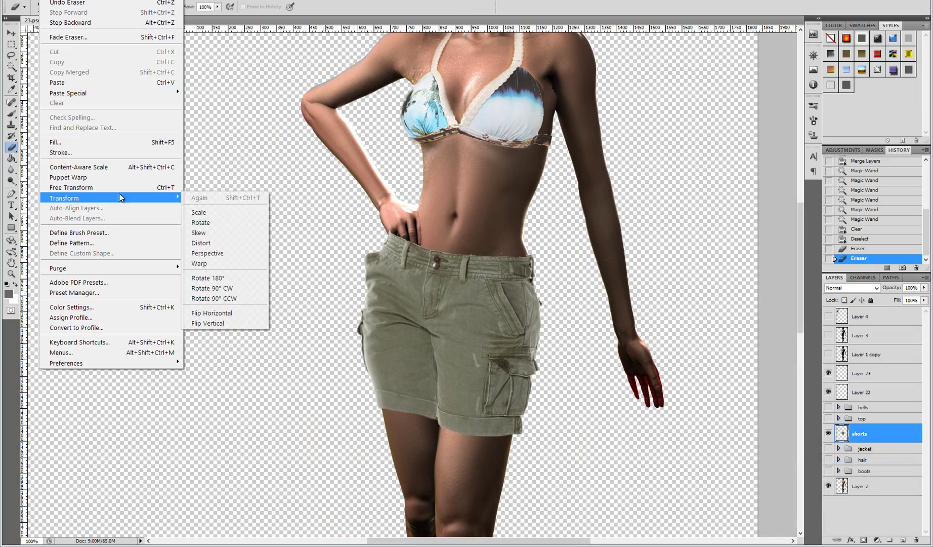
Step: Warp the shorts to reshape the waistband and pull in both sides
click(218, 261)
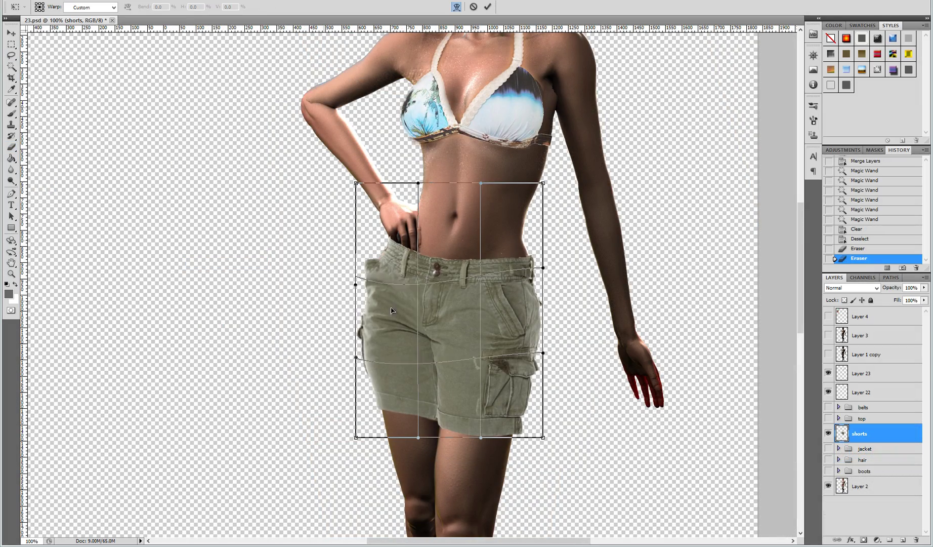
drag(385, 307, 522, 305)
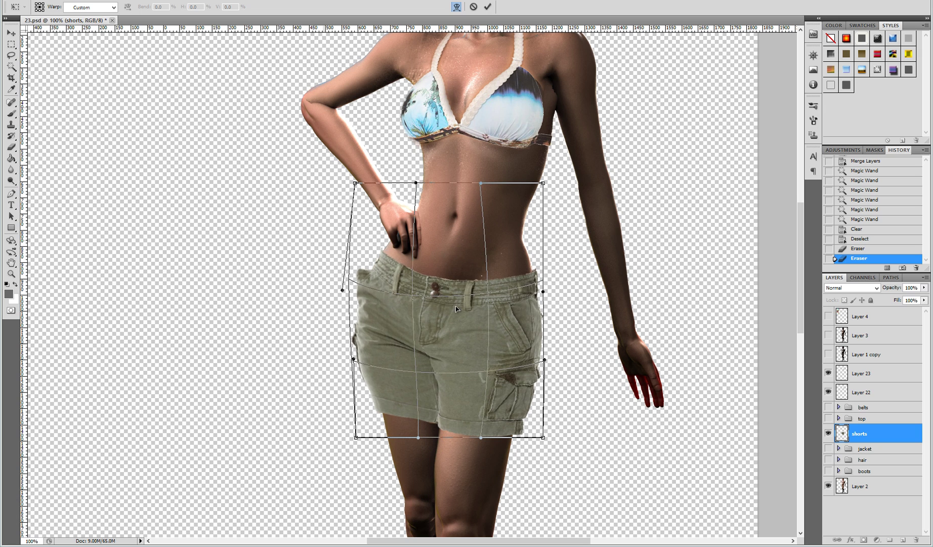
drag(522, 306, 478, 321)
drag(371, 346, 385, 340)
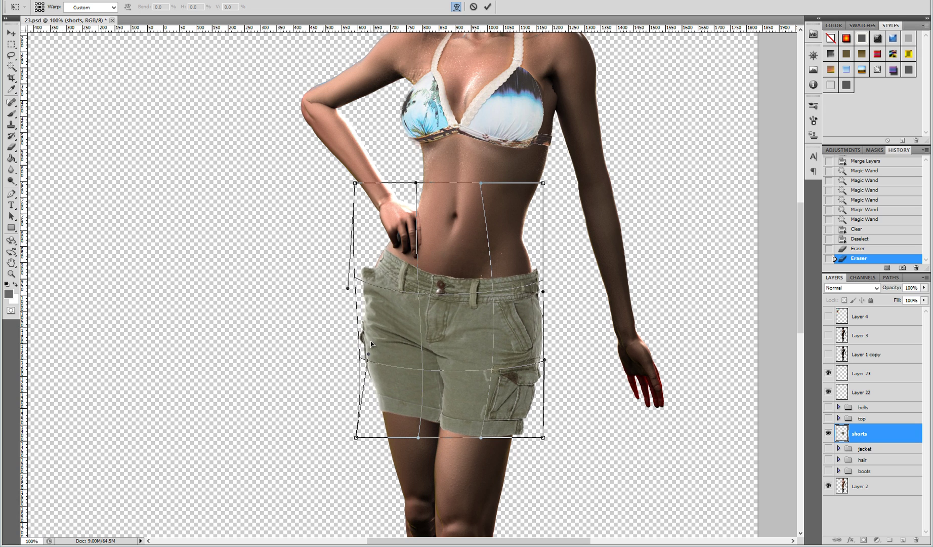
drag(541, 394, 530, 399)
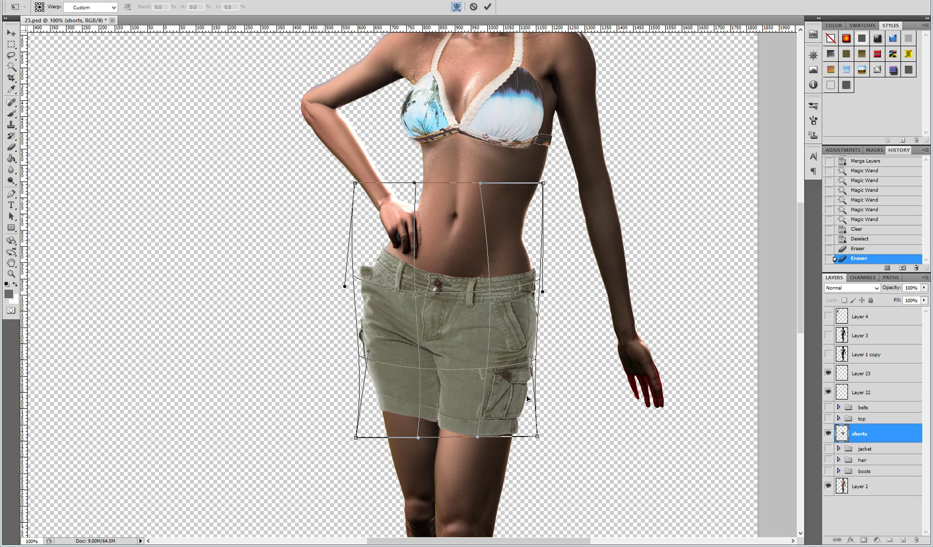
key(Return)
key(z)
alt+click(671, 357)
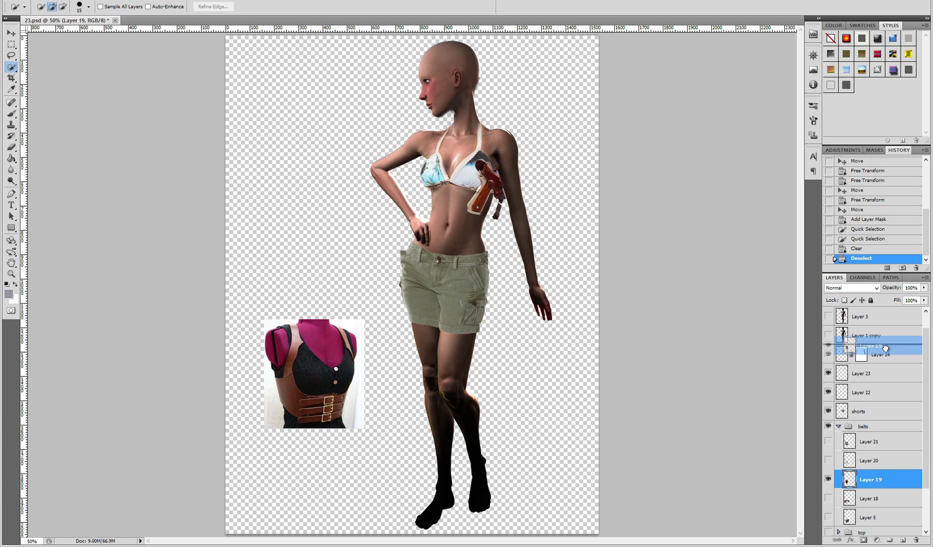
Step: Move the vest layer above Layer 23, flip it horizontally, and place it on the torso
drag(884, 348, 884, 361)
click(48, 0)
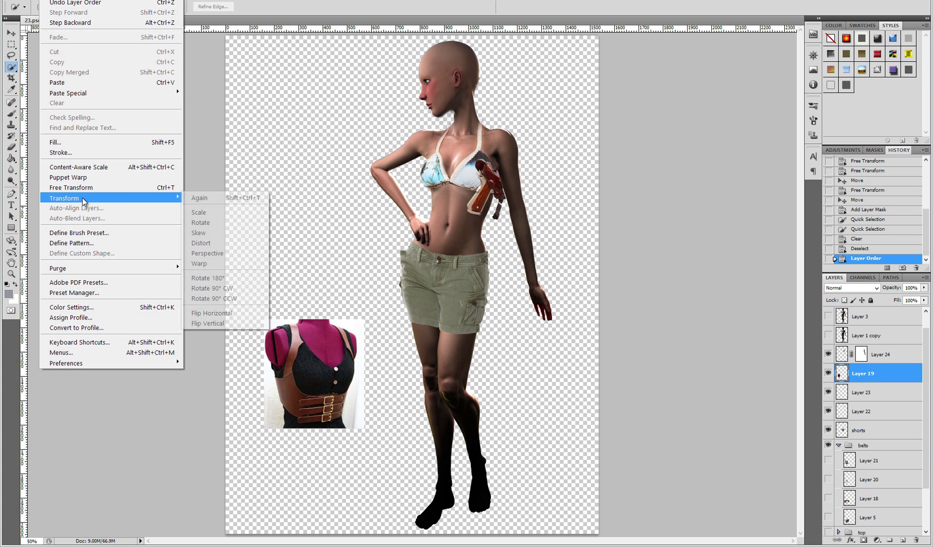
click(234, 315)
drag(234, 315, 376, 124)
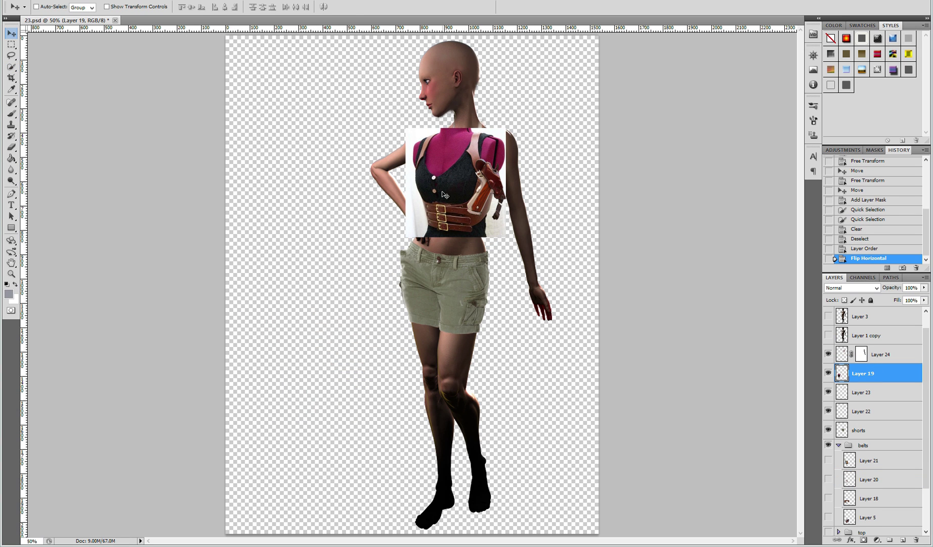
Step: Rotate and skew the vest to follow the chest and apply the transform
key(z)
click(412, 205)
click(48, 0)
click(113, 187)
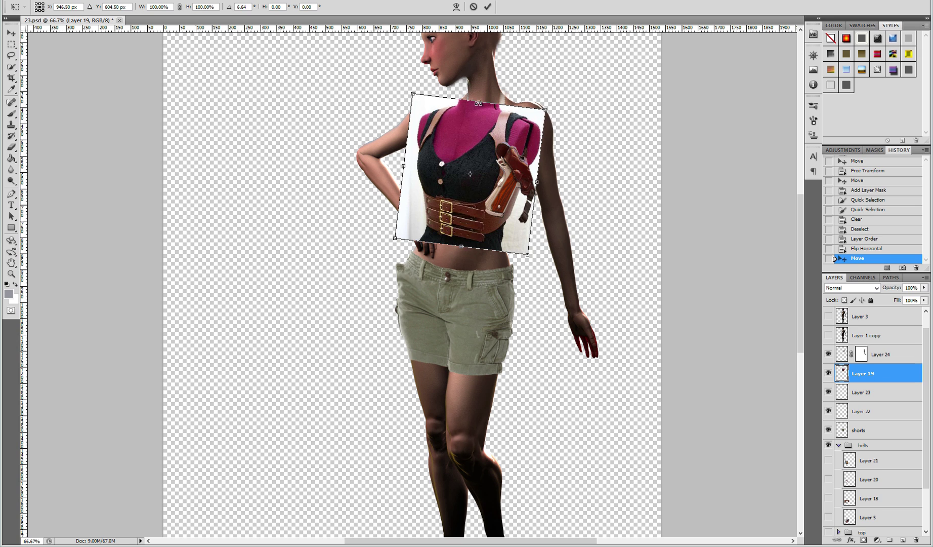
key(Return)
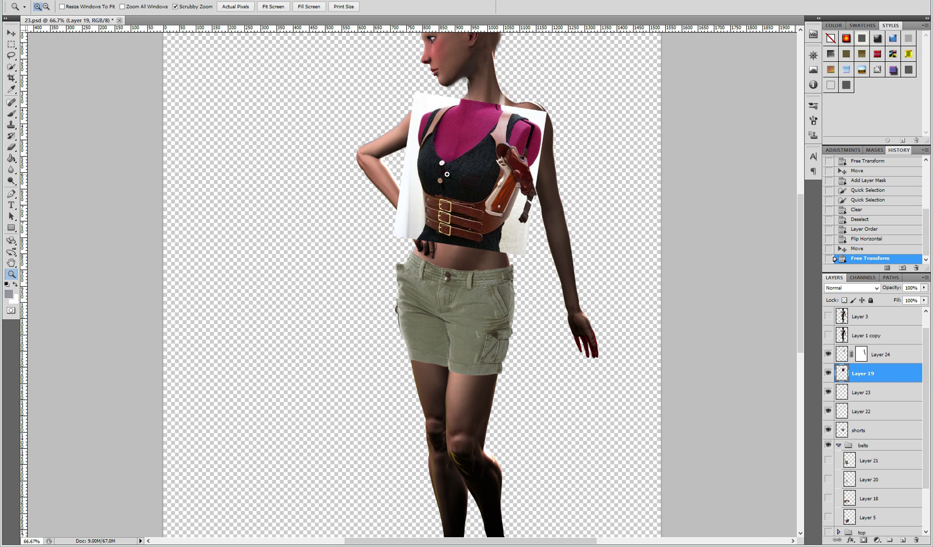
click(447, 174)
key(w)
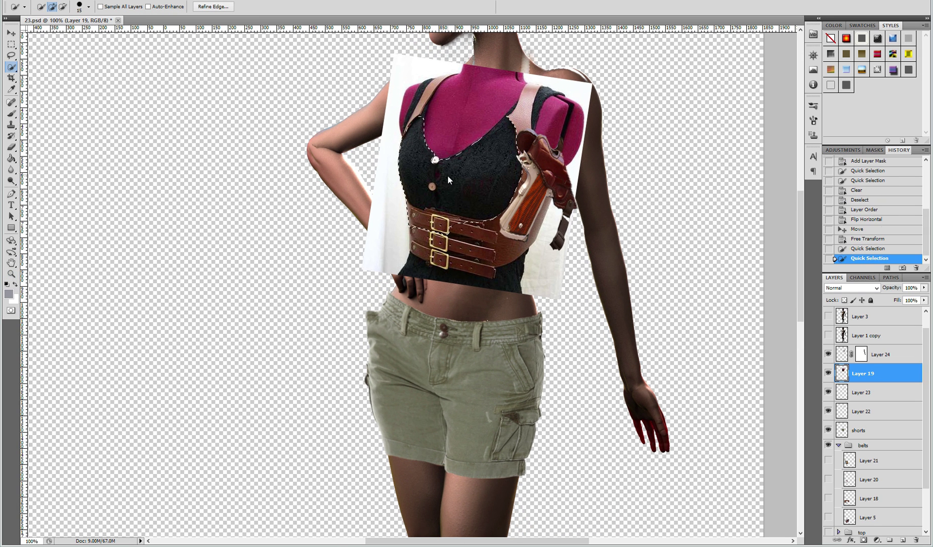
Step: Quick-select around the black top, then delete and undo the deletion
click(448, 174)
click(88, 6)
click(148, 8)
click(60, 8)
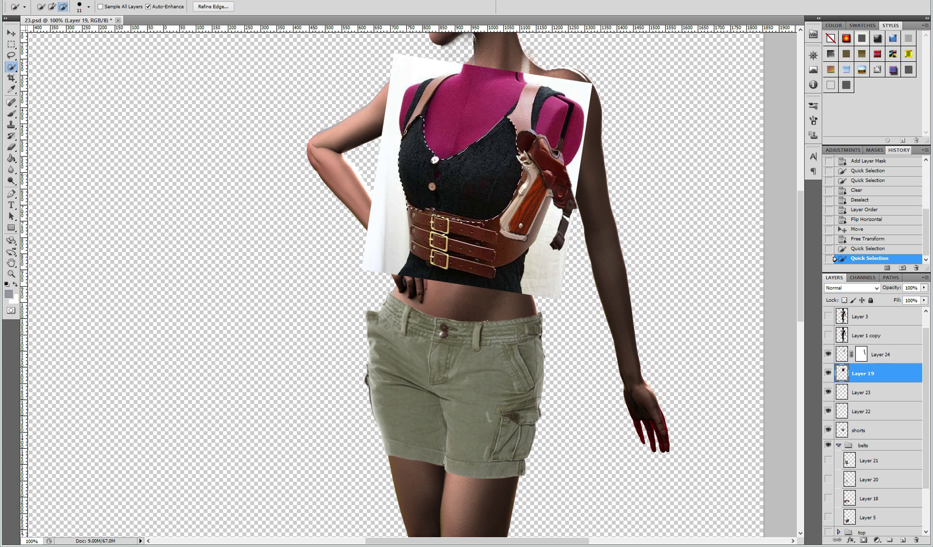
drag(429, 142, 490, 228)
drag(429, 212, 492, 240)
key(Delete)
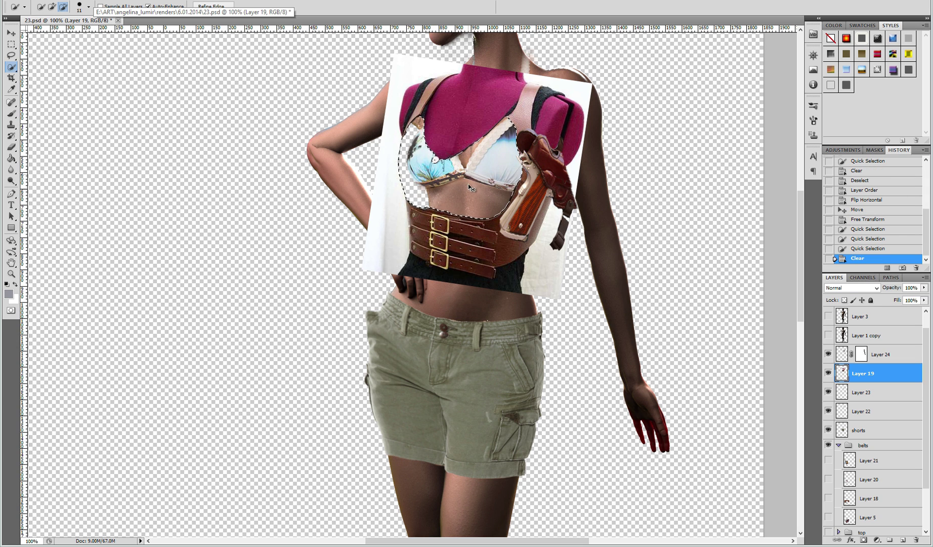
key(ctrl+z)
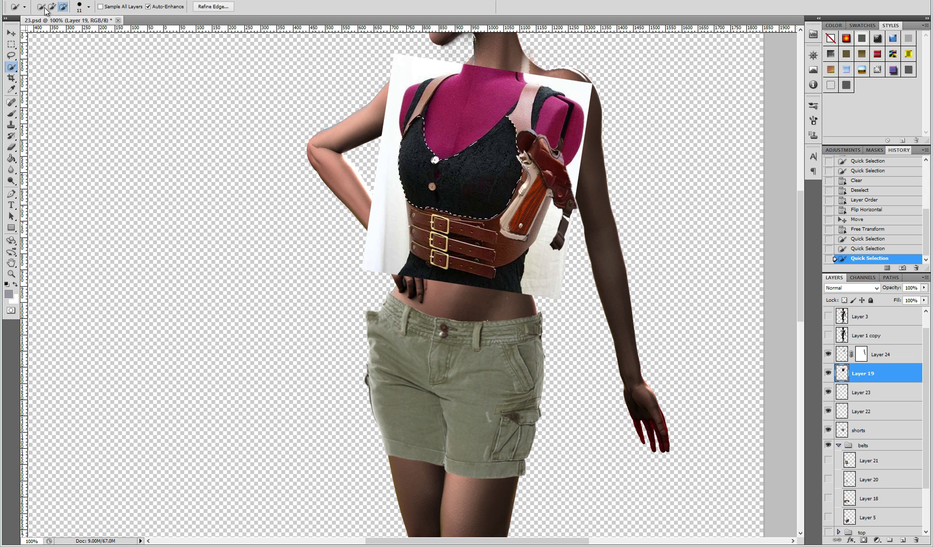
Step: Add the pink mannequin and shoulders to the selection, excluding the shoulder straps
click(453, 110)
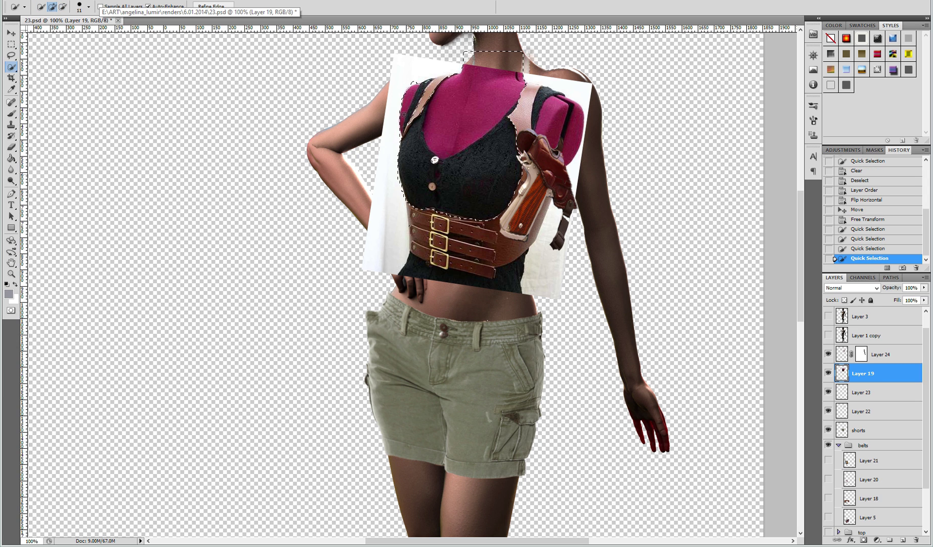
click(561, 109)
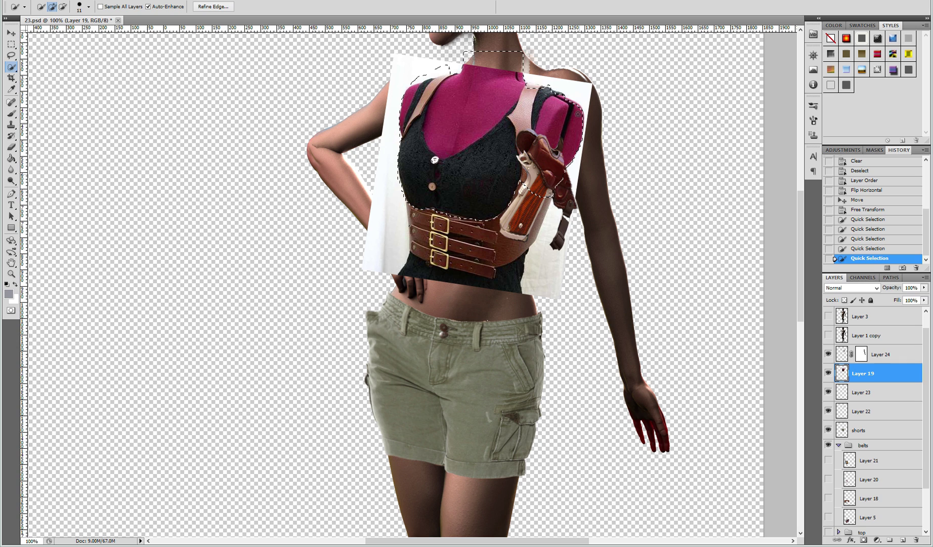
click(531, 82)
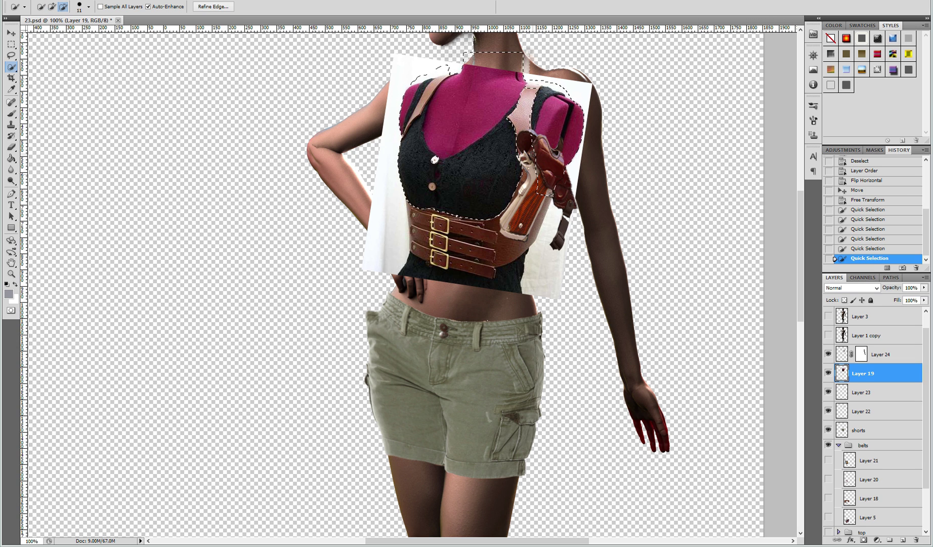
click(534, 80)
click(534, 80)
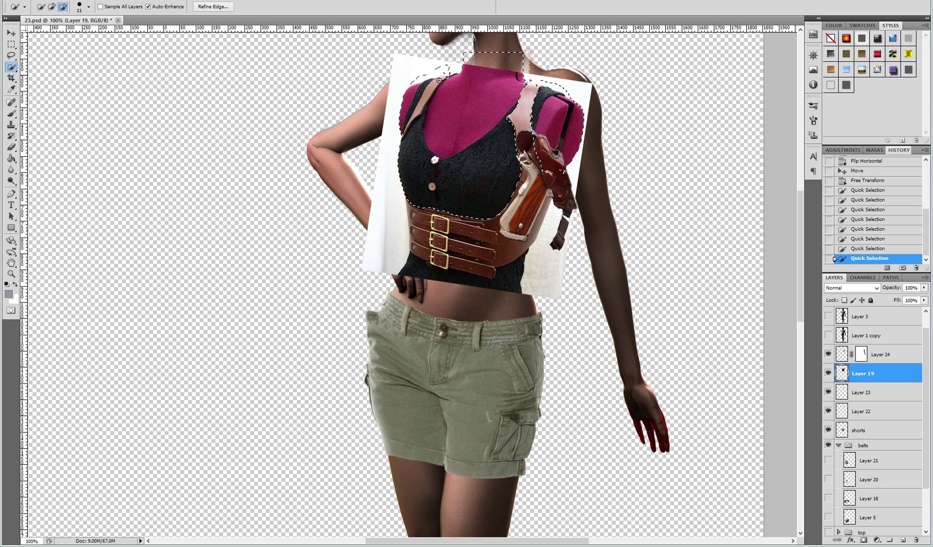
click(416, 171)
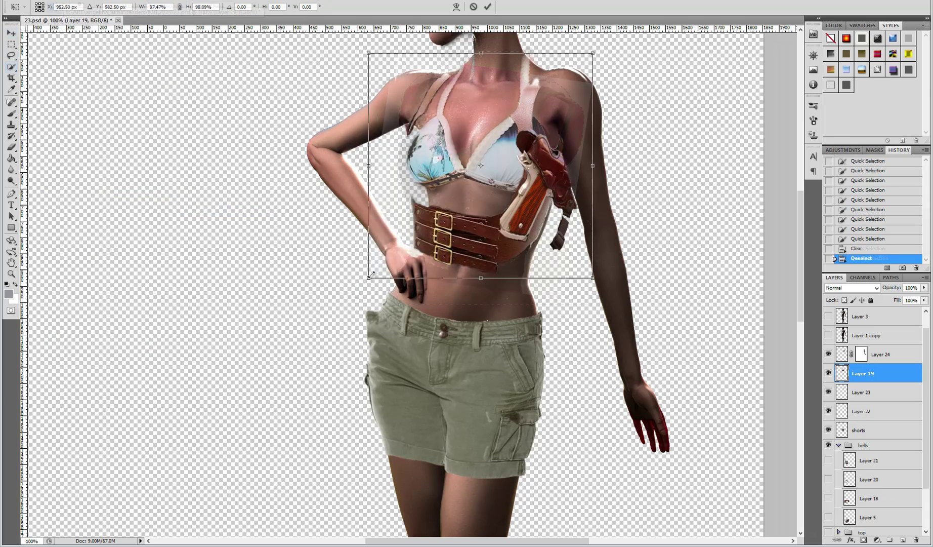
Step: Shrink the belt harness, warp it around the chest, and move it below Layer 22
drag(370, 276, 381, 251)
click(218, 285)
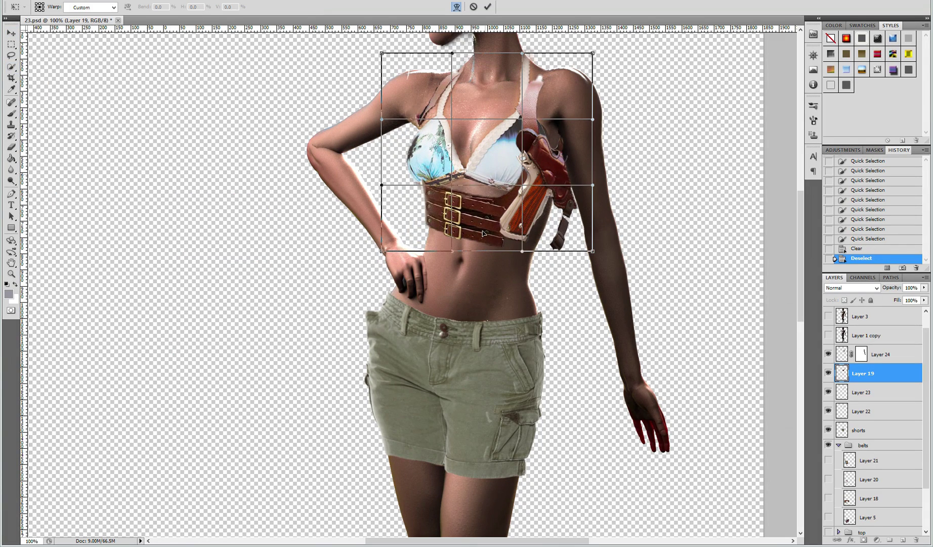
mouse_move(437, 219)
mouse_down()
mouse_move(459, 234)
mouse_move(445, 197)
mouse_up()
drag(592, 118, 604, 119)
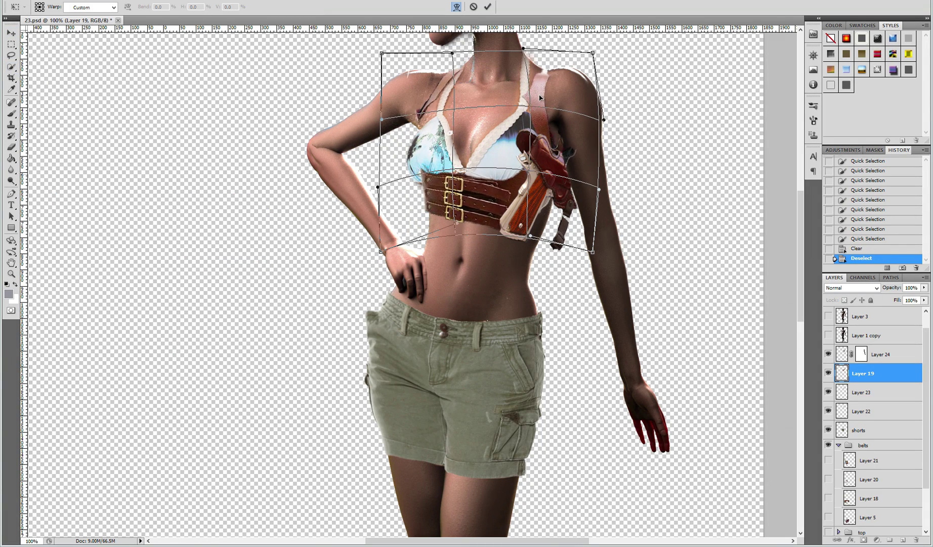
mouse_move(437, 168)
mouse_down()
mouse_move(398, 144)
mouse_move(482, 207)
mouse_up()
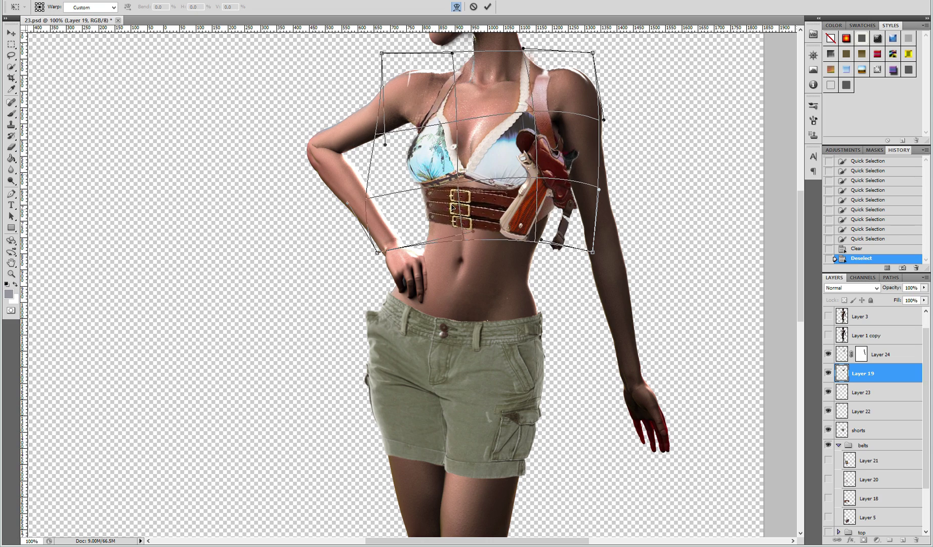
key(Return)
drag(875, 373, 877, 415)
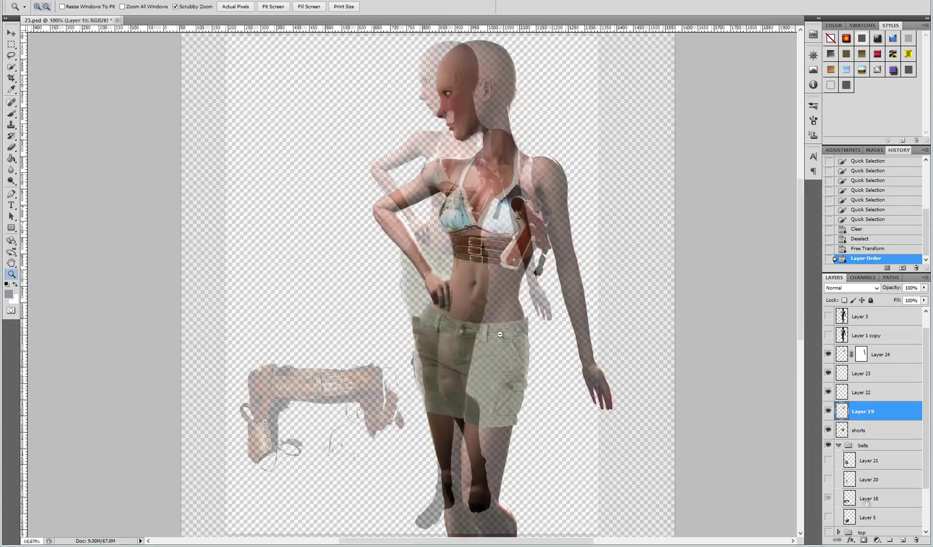
Step: Move the gun belt onto the waist, tilt it about 13 degrees, and shrink it
drag(318, 416, 443, 286)
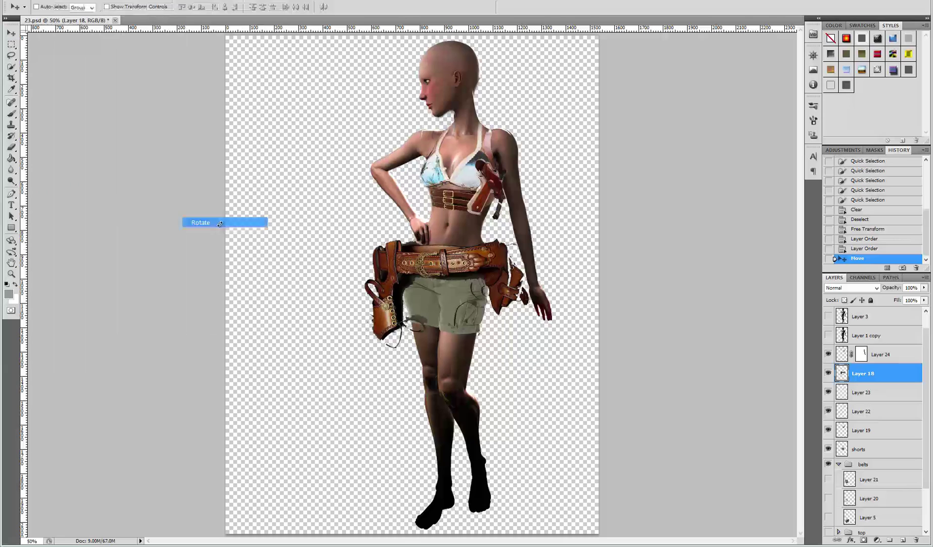
click(226, 222)
drag(554, 342, 528, 382)
drag(376, 218, 388, 227)
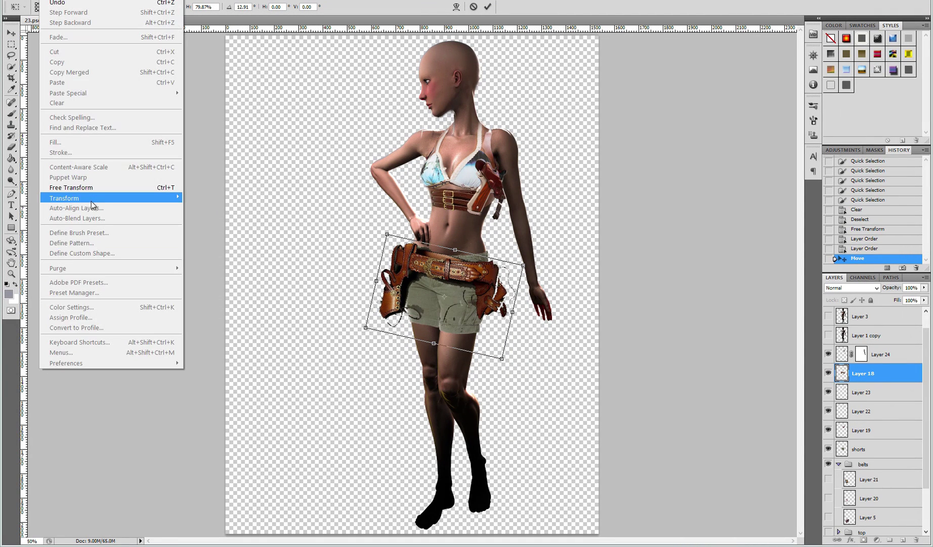
key(Return)
Step: Warp the gun belt to bend around the hips
click(261, 273)
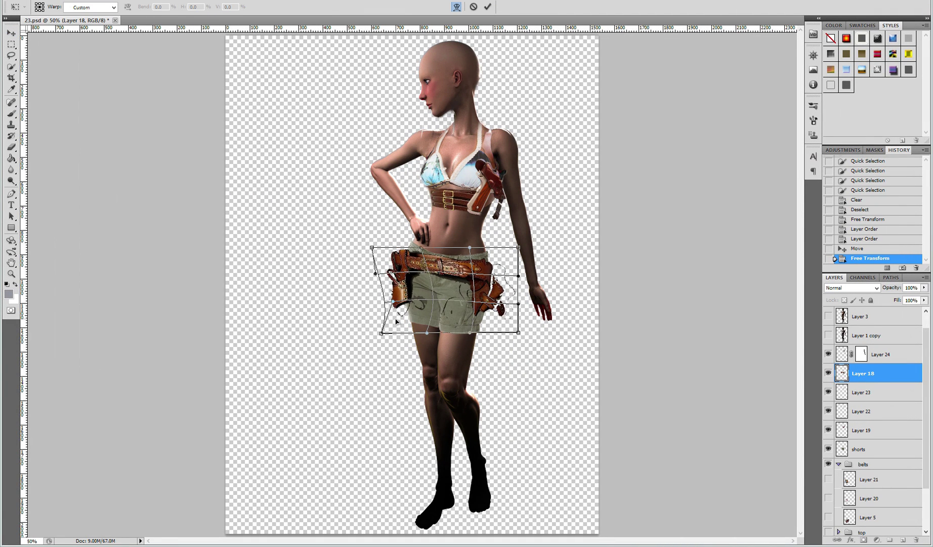
drag(481, 255, 499, 271)
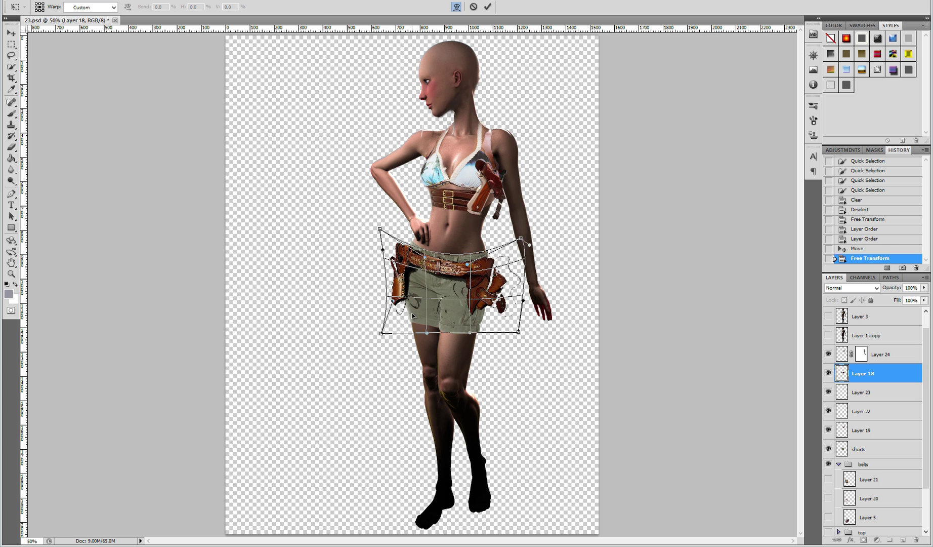
key(Return)
key(z)
key(ctrl+1)
Step: Add a layer mask to the gun belt and hide the left holster's stray lines
click(240, 109)
click(12, 114)
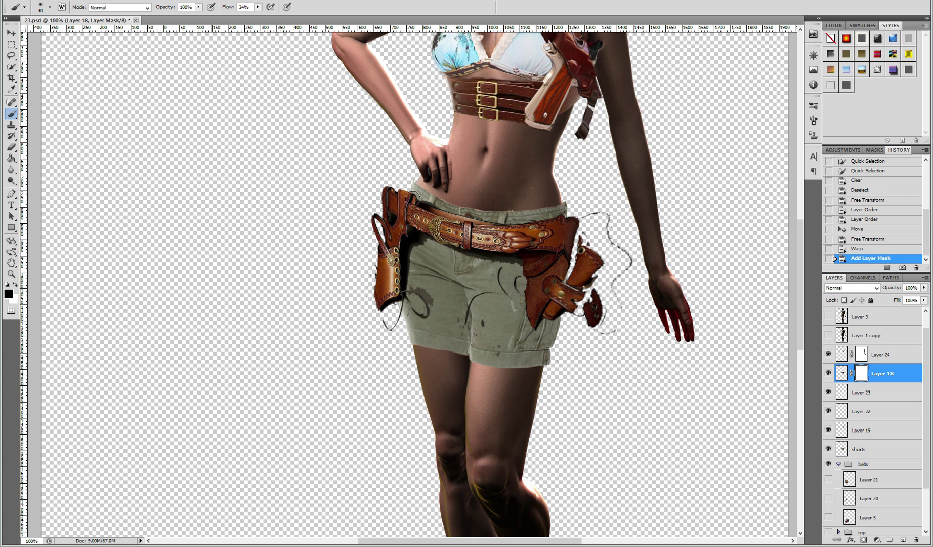
drag(413, 197, 380, 321)
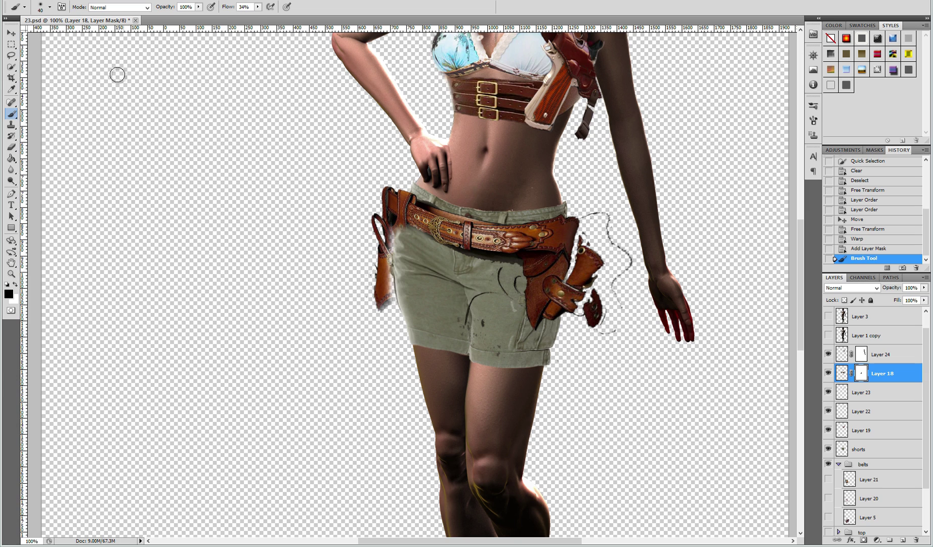
Step: With a smaller full-flow brush, clean the holster edges and right-side dark fragments
key(shift+0)
click(402, 229)
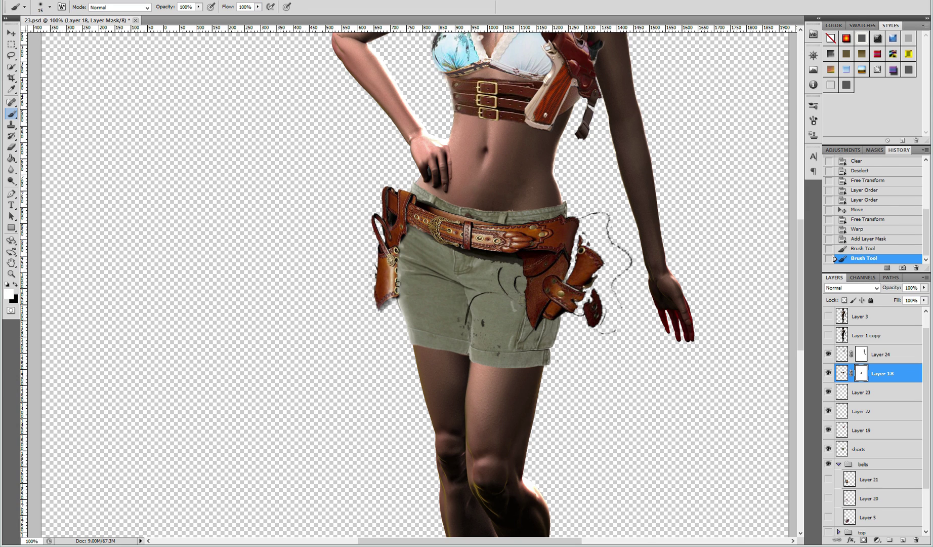
drag(398, 282, 398, 248)
key(x)
click(402, 240)
click(389, 298)
click(387, 306)
click(392, 217)
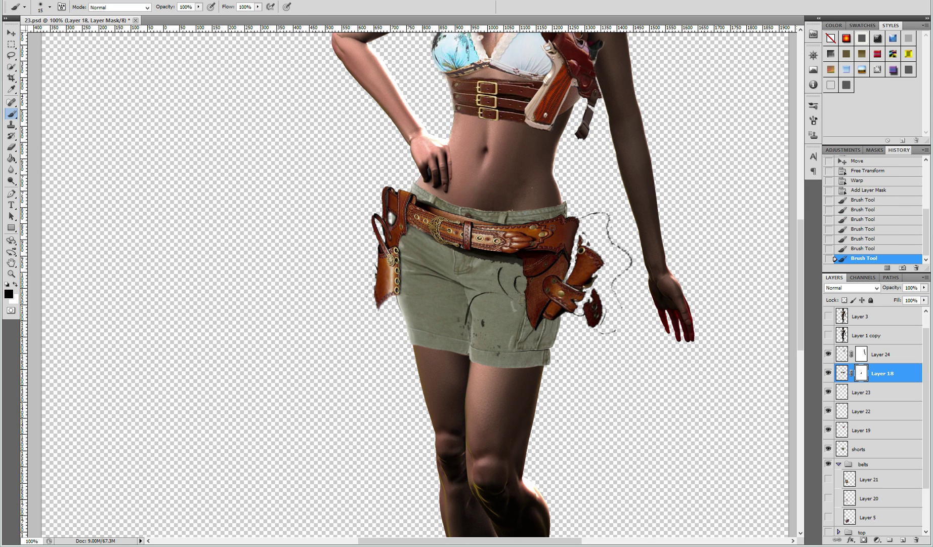
mouse_move(587, 319)
mouse_down()
mouse_move(592, 293)
mouse_move(520, 255)
mouse_up()
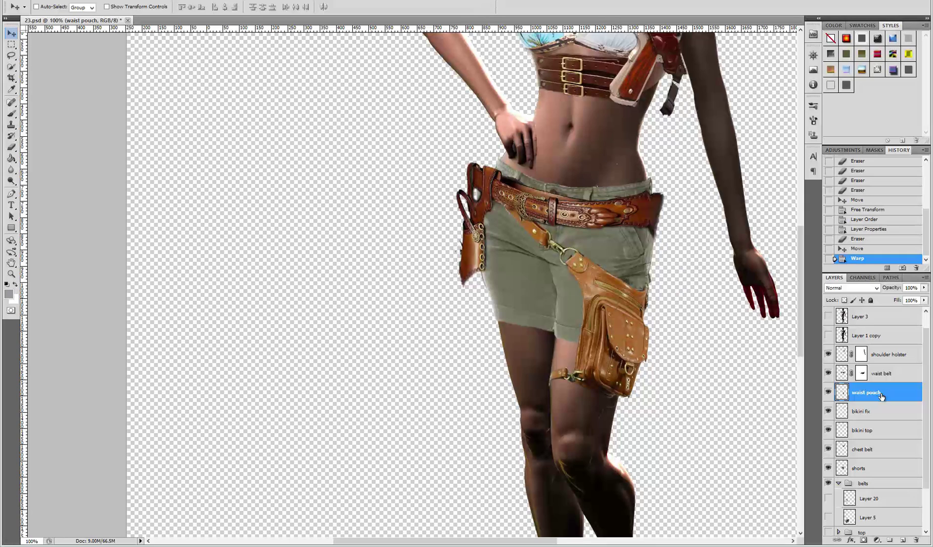
Step: Open Image > Adjustments > Match Color on the waist pouch layer
click(70, 0)
mouse_move(117, 16)
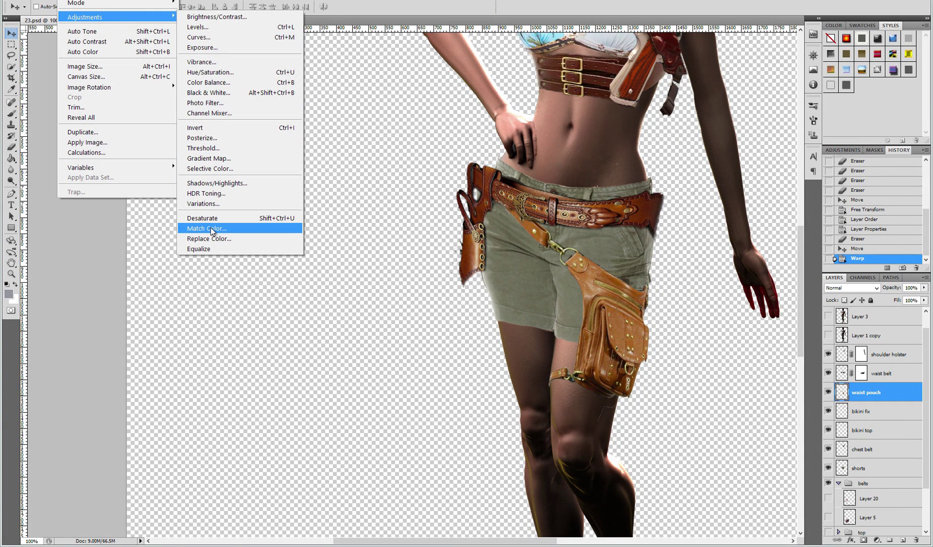
click(212, 231)
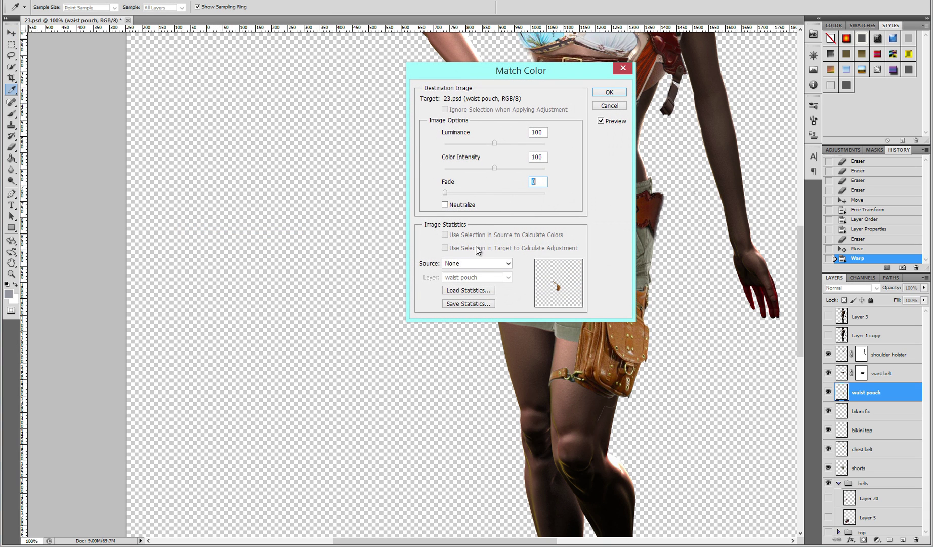
Step: Set Match Color's source to this document's waist belt layer
click(471, 263)
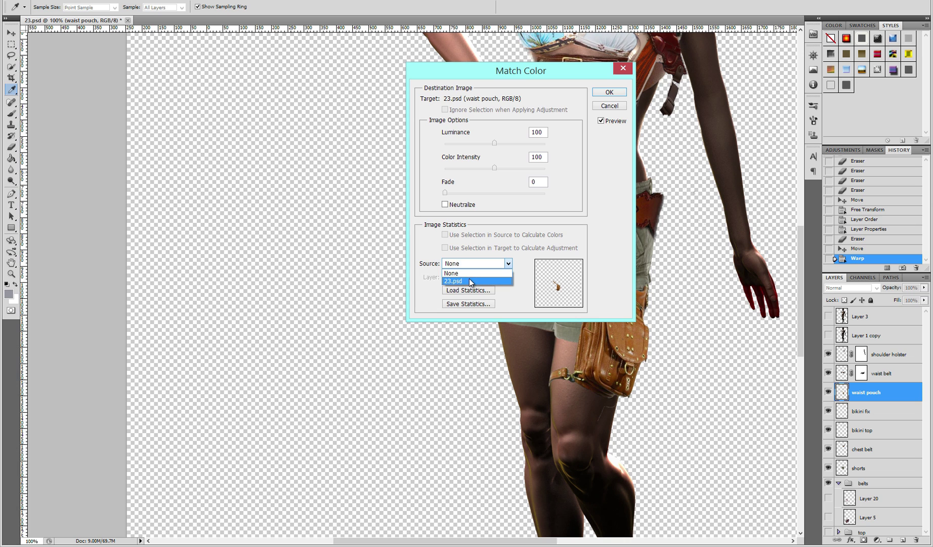
click(470, 281)
click(472, 278)
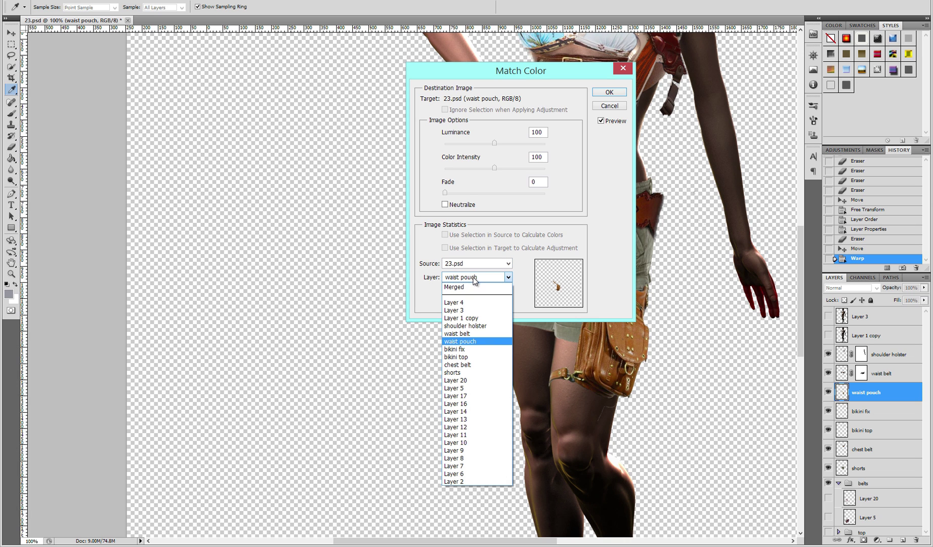
click(473, 333)
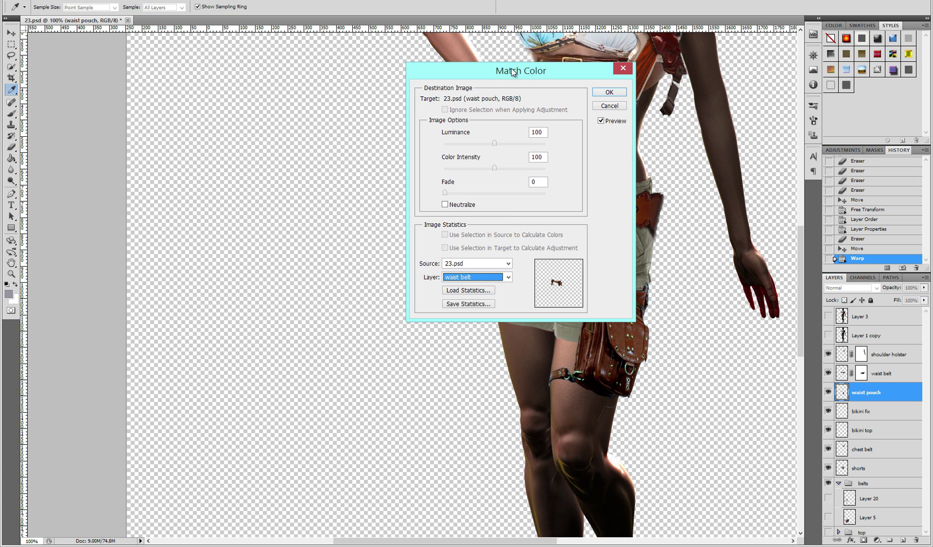
drag(513, 73, 310, 108)
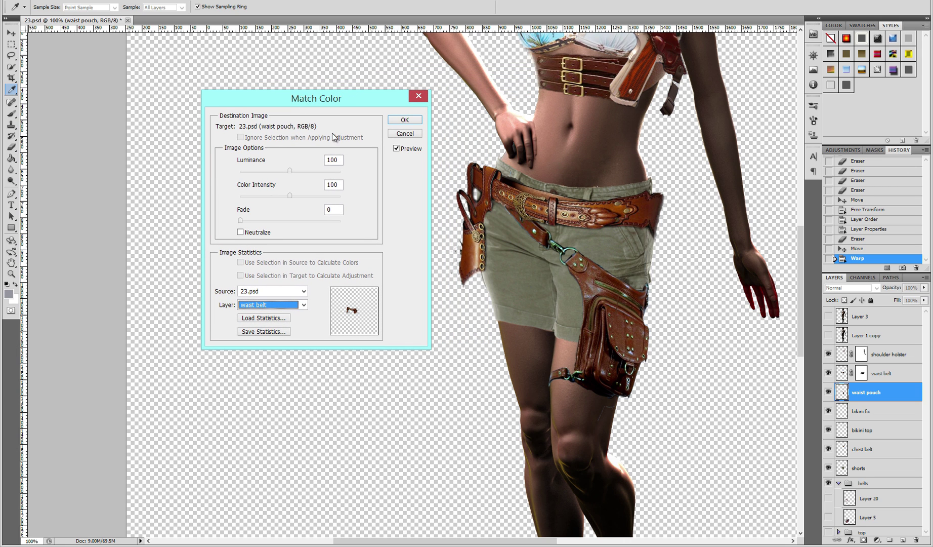
Step: Lower Color Intensity and raise Fade, compare previews, and apply the match
mouse_move(289, 196)
mouse_down()
mouse_move(264, 196)
mouse_move(306, 178)
mouse_up()
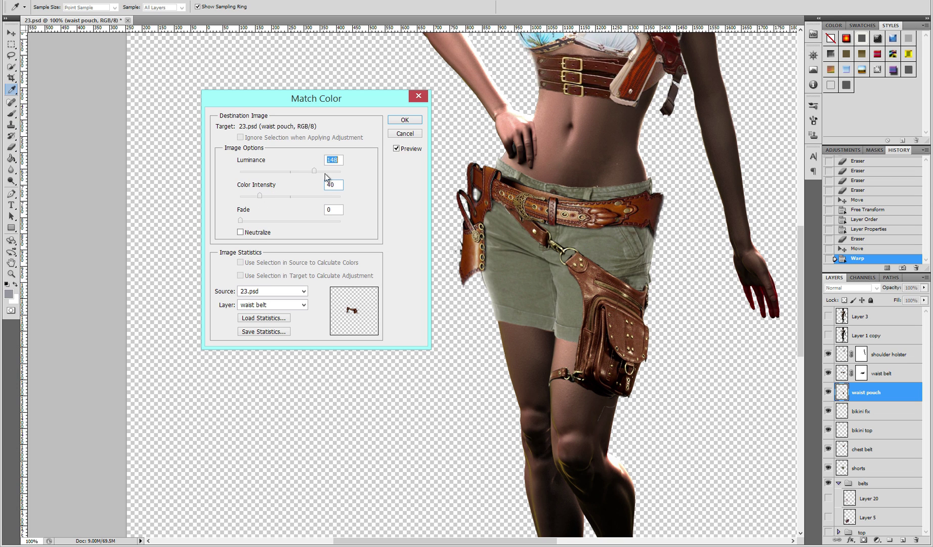
click(397, 149)
click(397, 150)
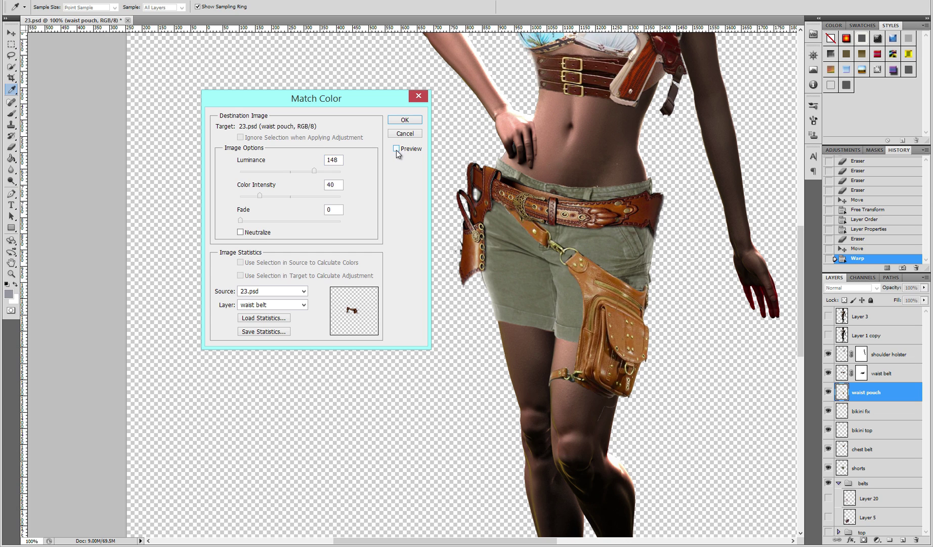
click(397, 149)
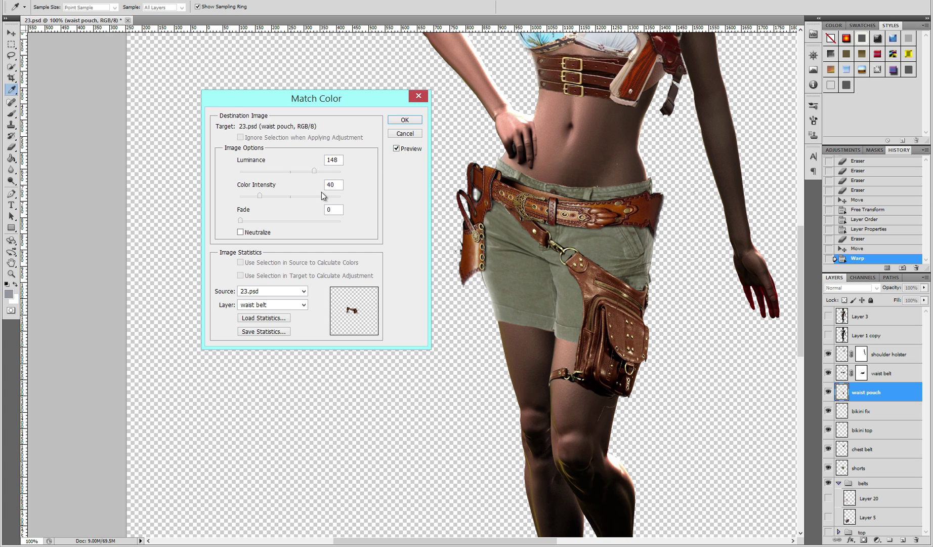
drag(265, 230, 282, 232)
drag(299, 196, 274, 212)
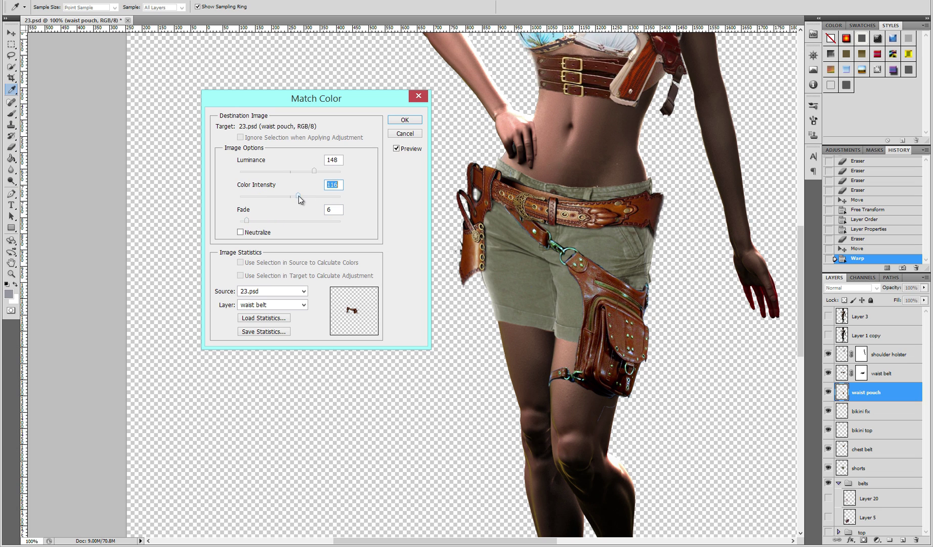
click(397, 150)
click(397, 149)
click(406, 119)
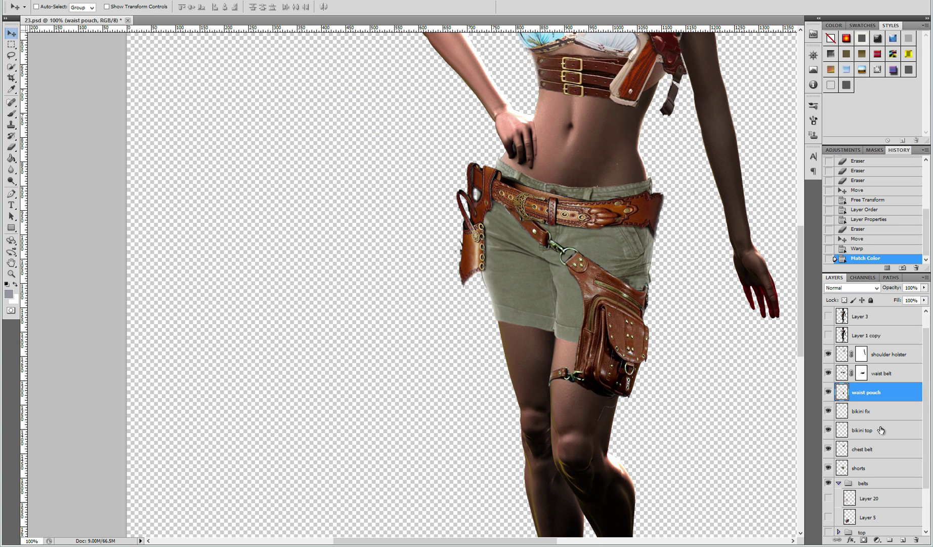
Step: Try Match Color on the chest belt from the waist belt, then cancel
click(870, 451)
click(93, 2)
mouse_move(85, 17)
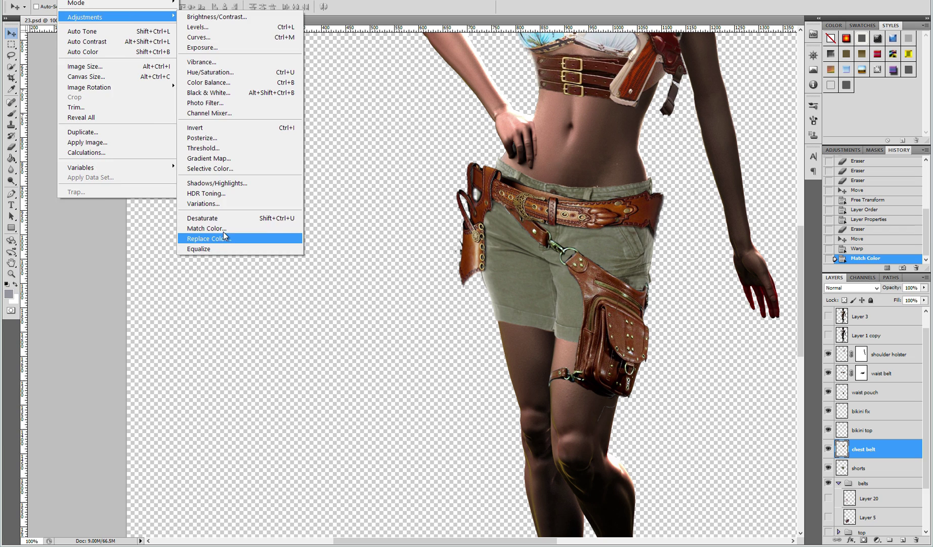
click(270, 235)
click(275, 308)
click(273, 305)
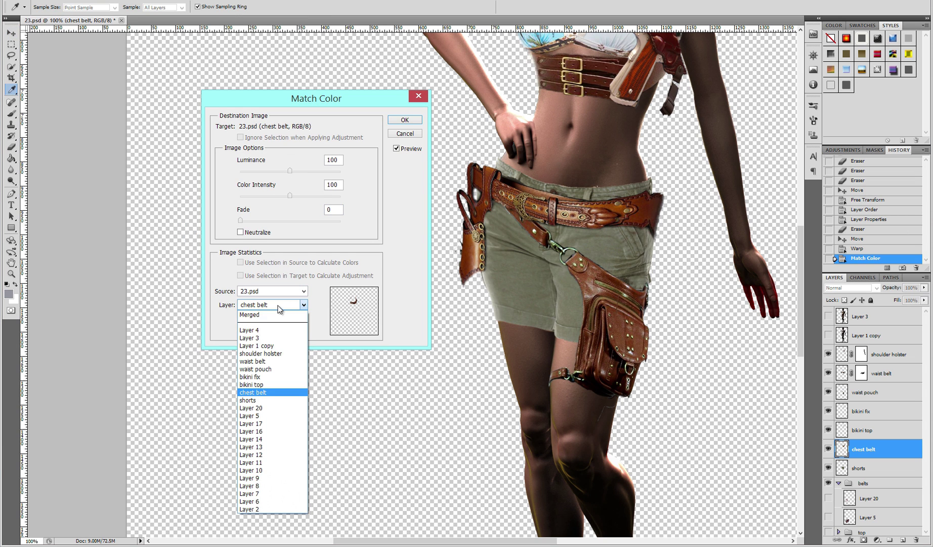
click(266, 358)
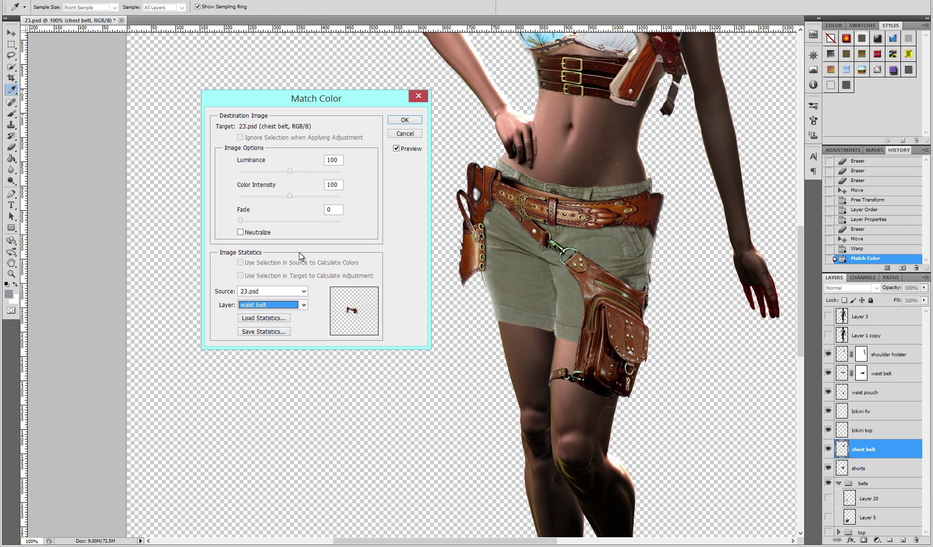
click(405, 134)
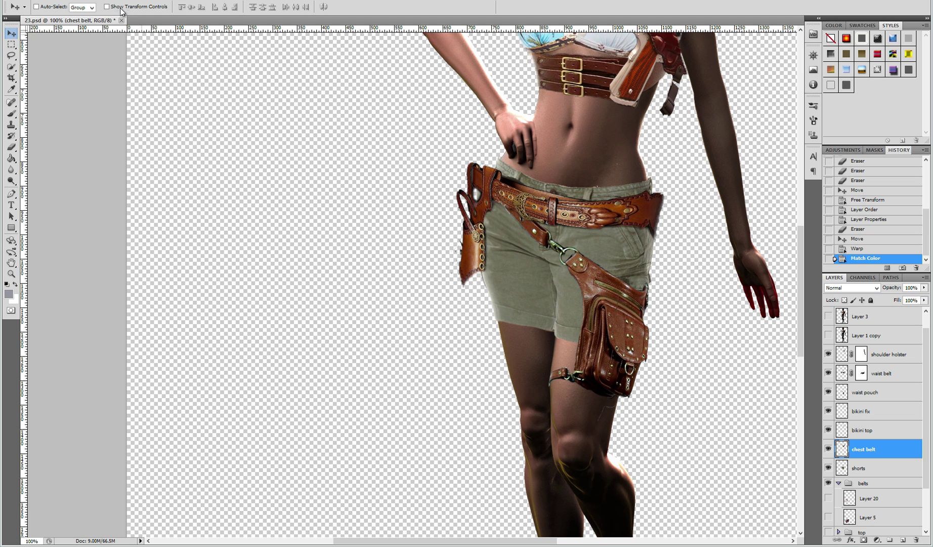
click(73, 1)
mouse_move(86, 17)
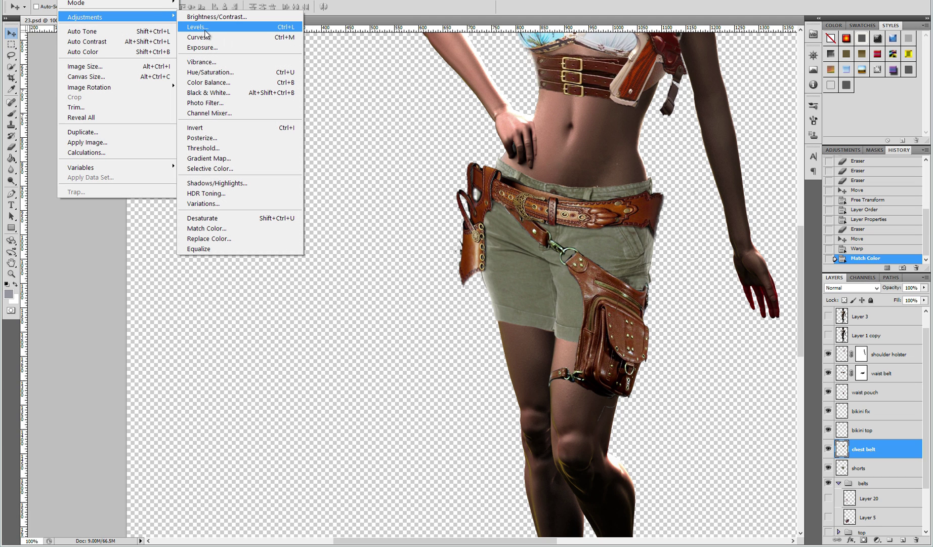
Step: Apply Levels to the chest belt, brightening midtones and moving the white point
click(207, 27)
drag(605, 77, 280, 128)
mouse_move(281, 236)
mouse_down()
mouse_move(295, 235)
mouse_move(235, 237)
mouse_up()
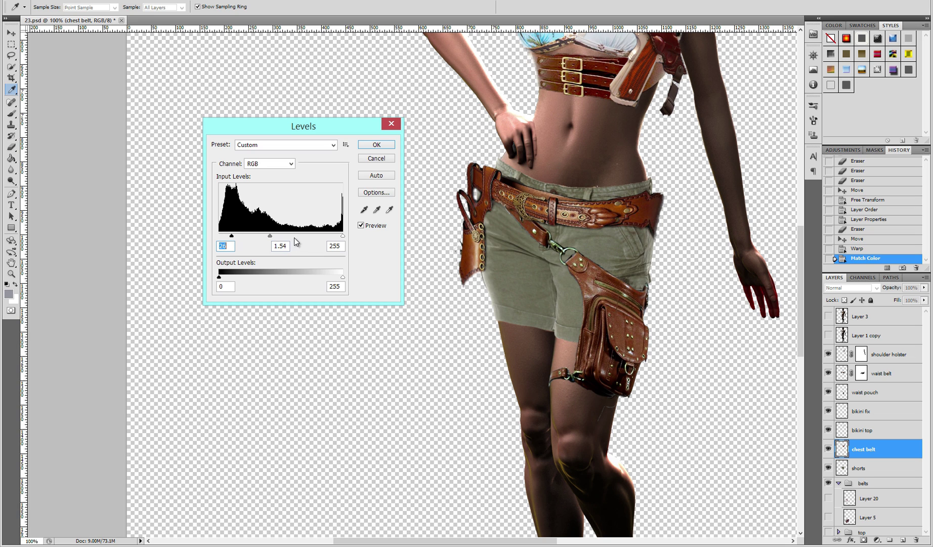
drag(334, 236, 355, 252)
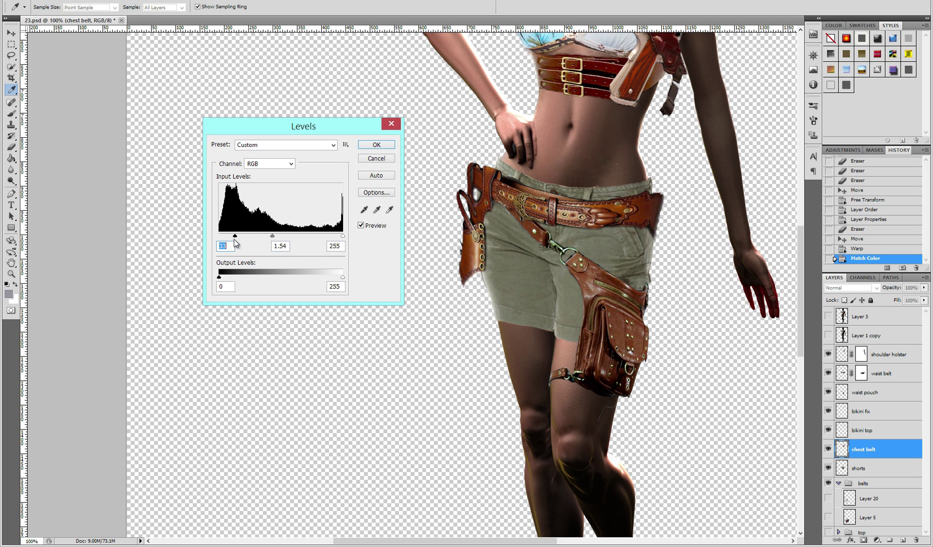
click(377, 146)
Step: Preview Match Color from the waist belt and pouch, cancel, then eyedrop the belt's brown
click(73, 2)
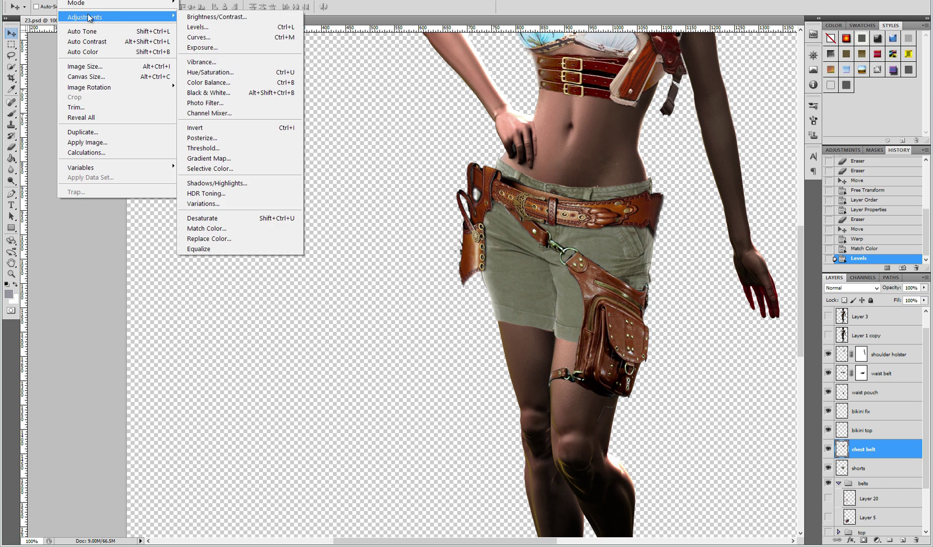
click(211, 230)
click(272, 291)
click(248, 304)
click(272, 304)
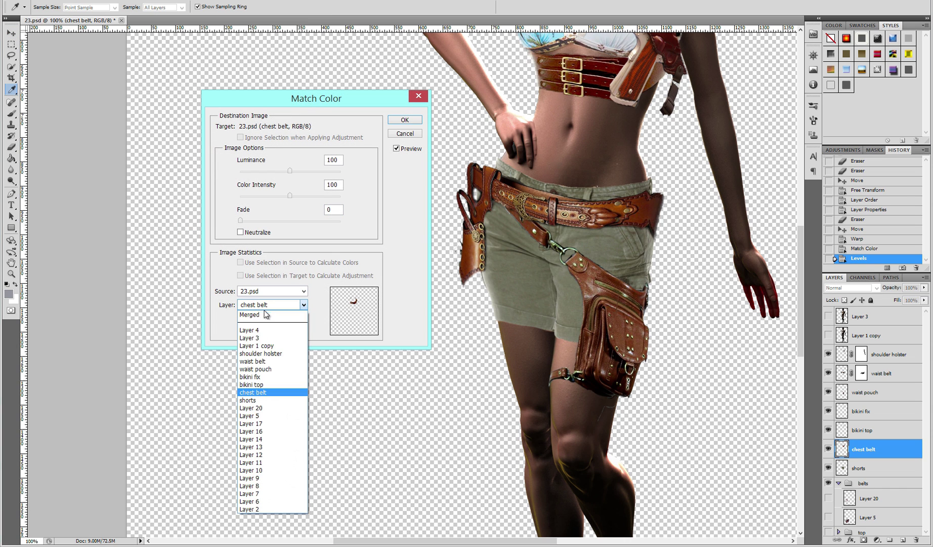
click(265, 356)
click(271, 307)
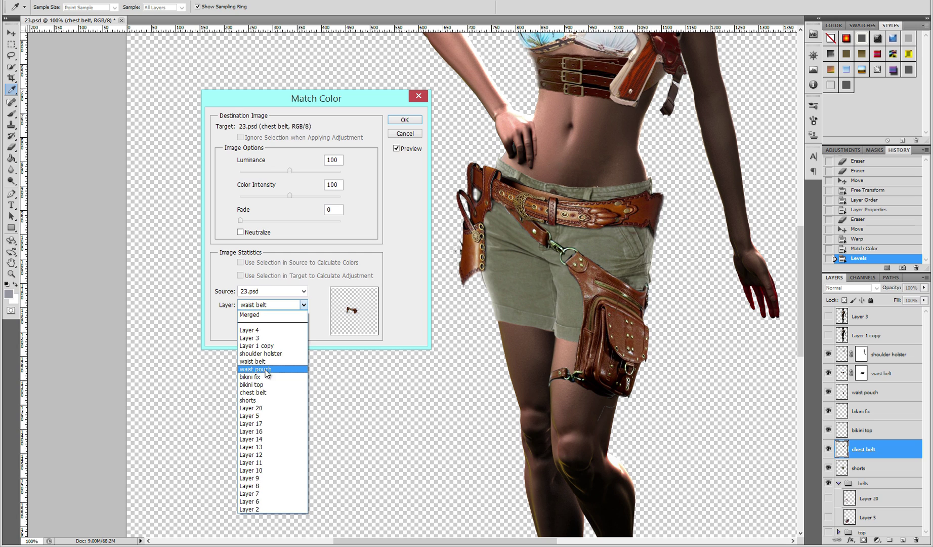
click(266, 370)
click(405, 133)
click(11, 114)
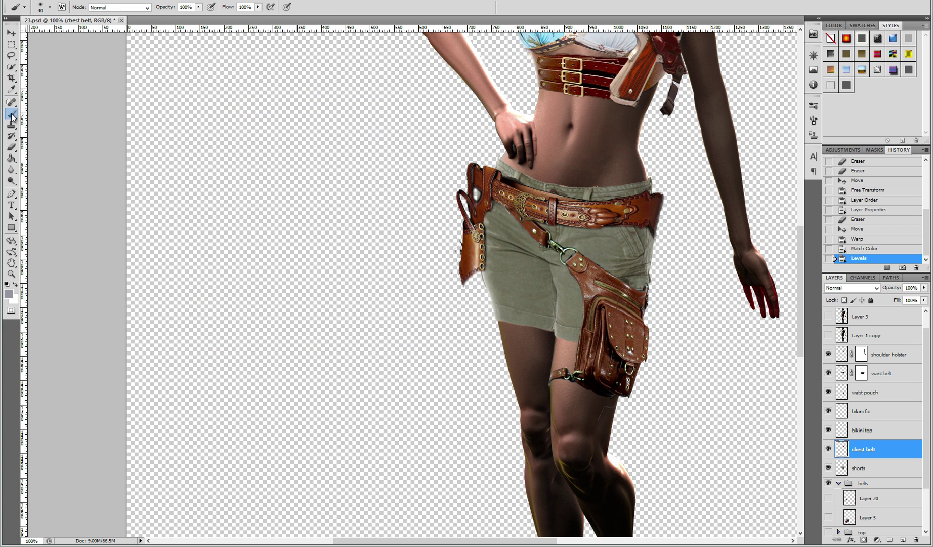
alt+click(534, 186)
Step: Add a new layer clipped to the chest belt and set it to Hue blending
click(927, 282)
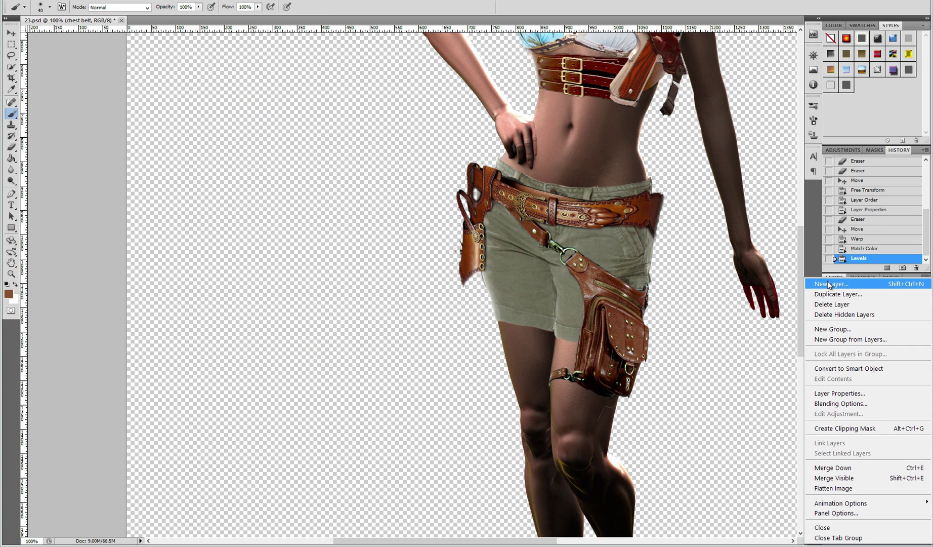
click(830, 284)
click(469, 164)
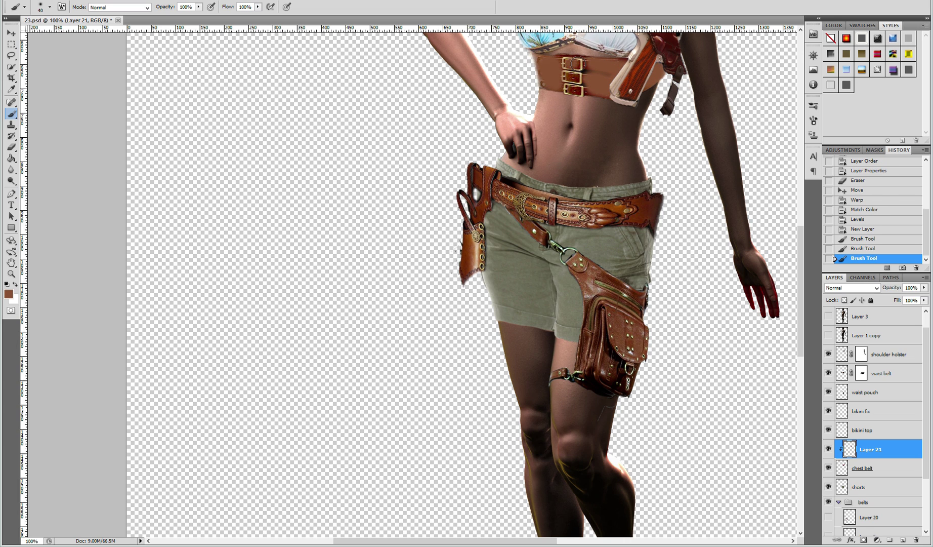
click(848, 288)
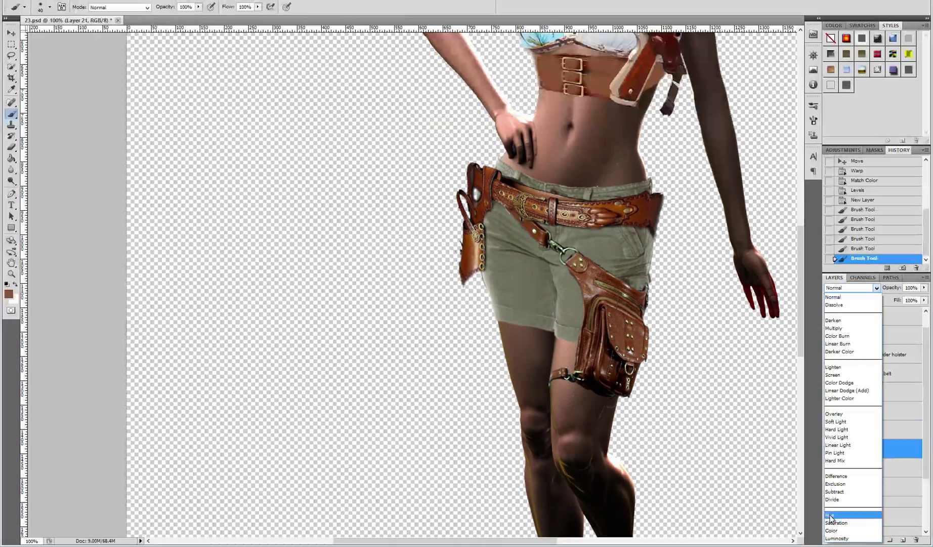
click(725, 481)
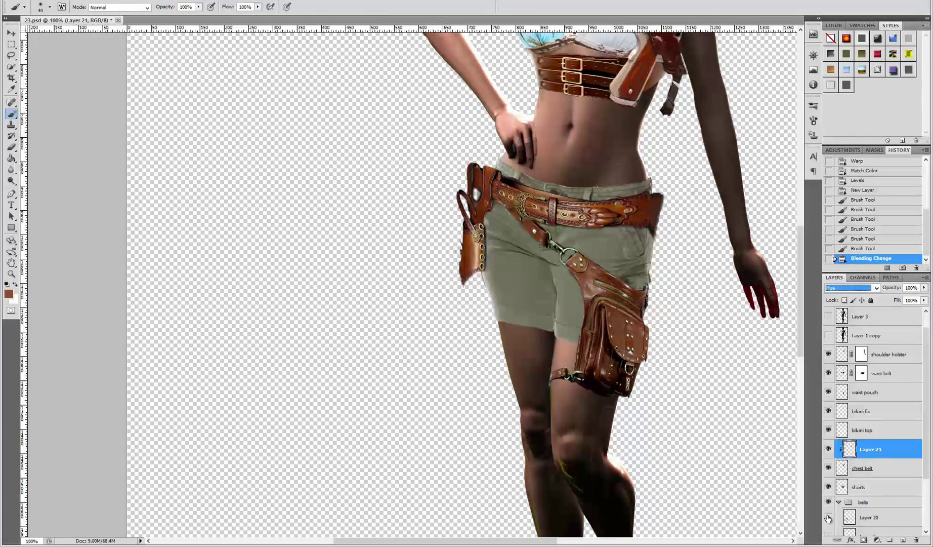
Step: Set the belt tint Layer 21 to Screen blending at about 22% opacity
click(850, 287)
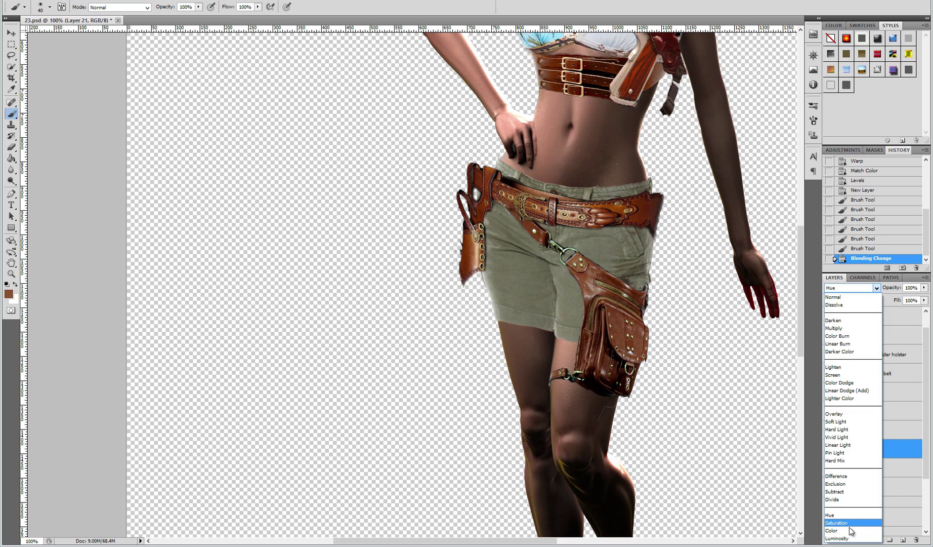
click(851, 531)
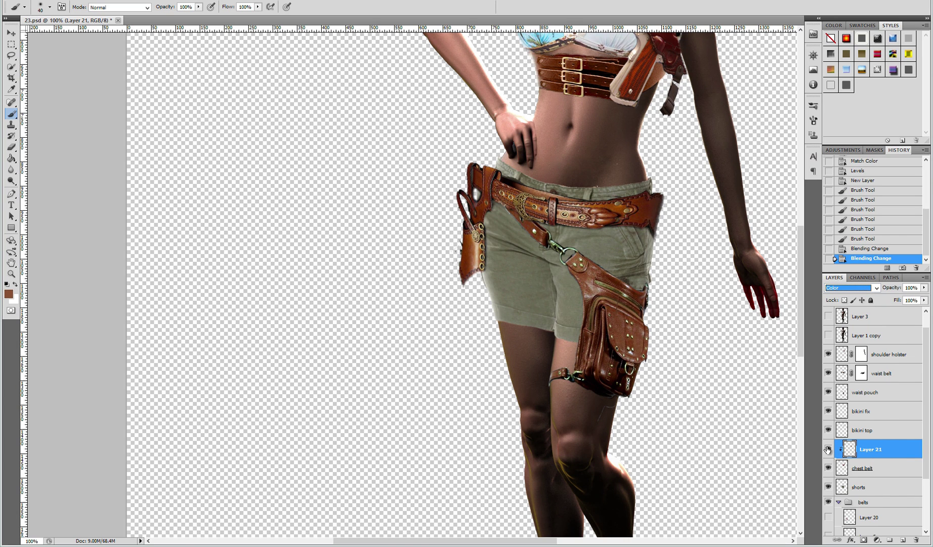
click(849, 288)
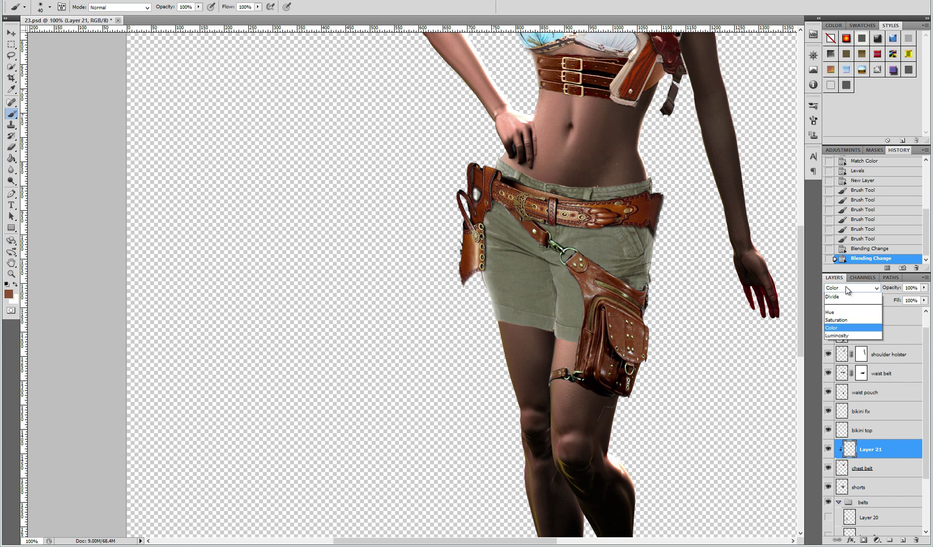
click(842, 422)
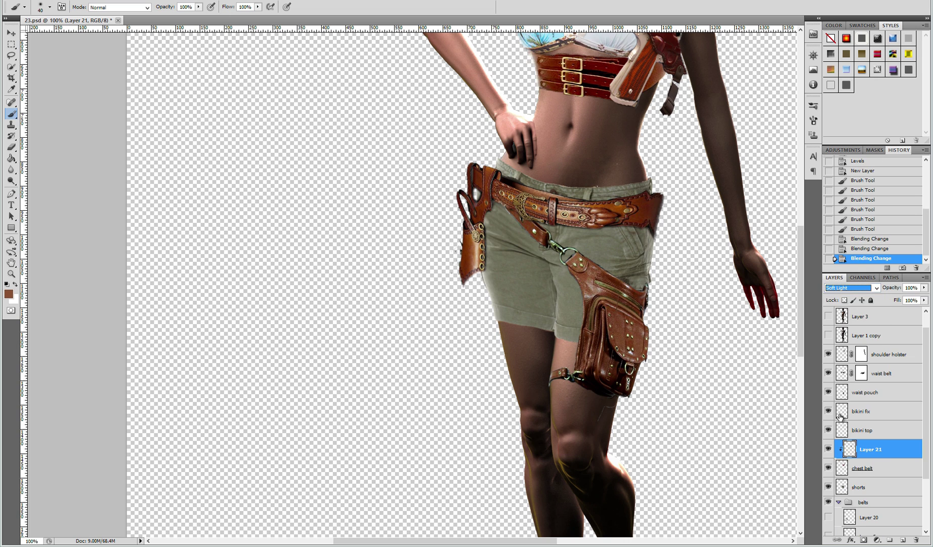
click(848, 290)
click(844, 367)
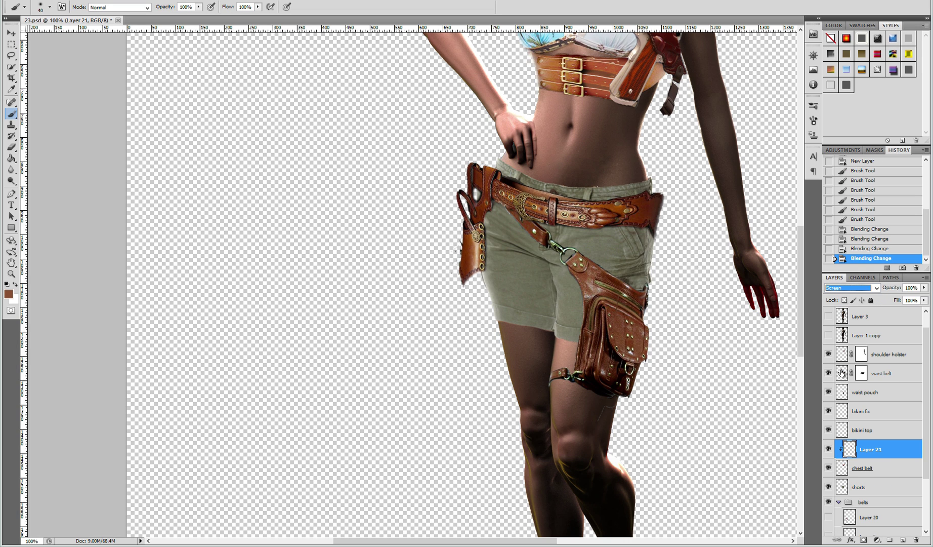
drag(916, 313, 885, 319)
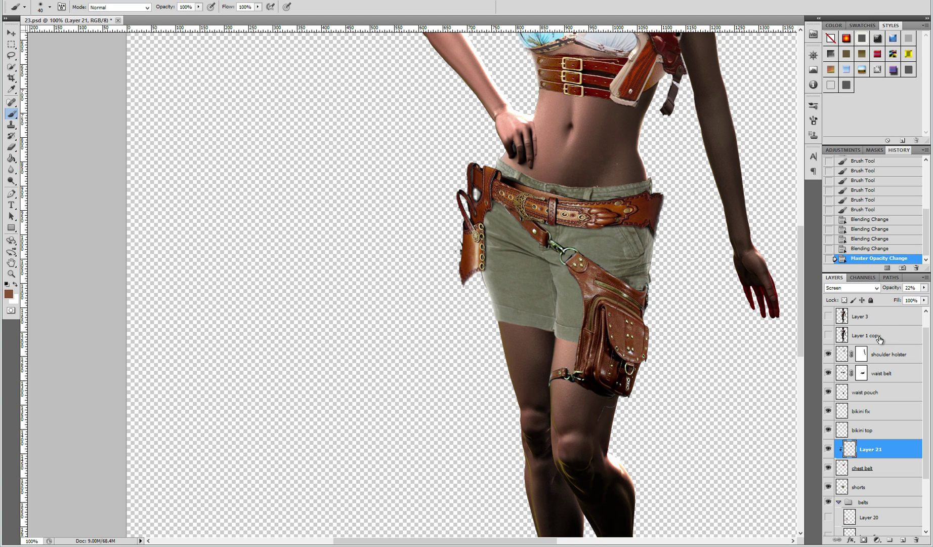
click(829, 452)
key(z)
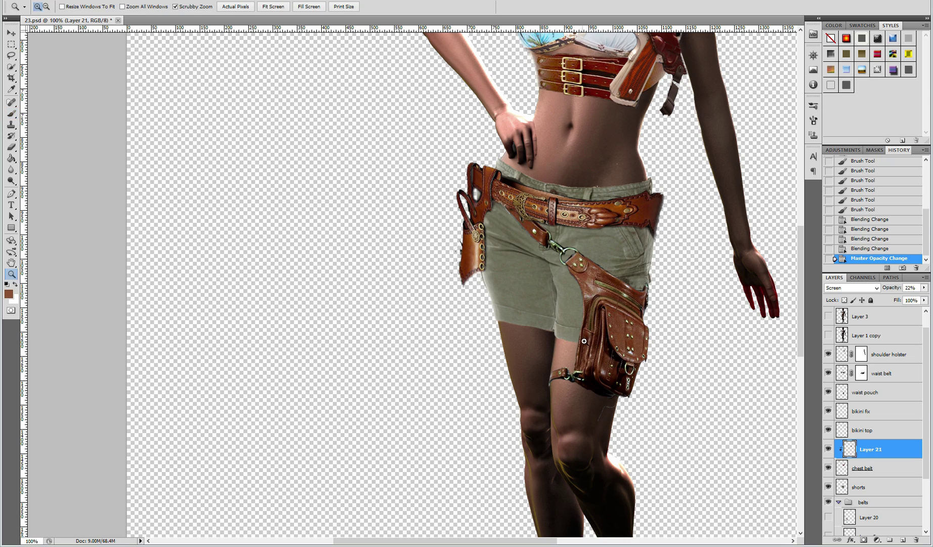
alt+click(585, 345)
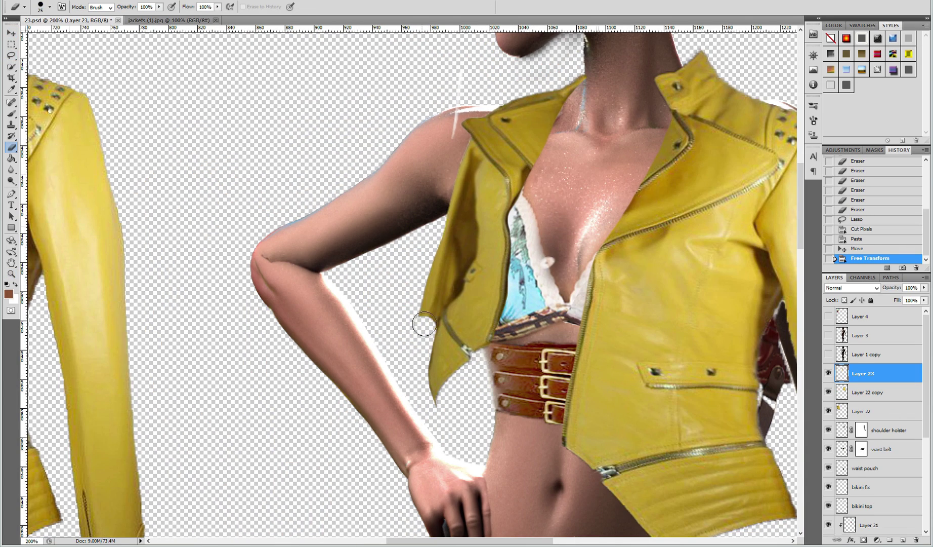
Step: Erase stray jacket edges and warp the jacket piece to fit the torso
drag(424, 324, 459, 145)
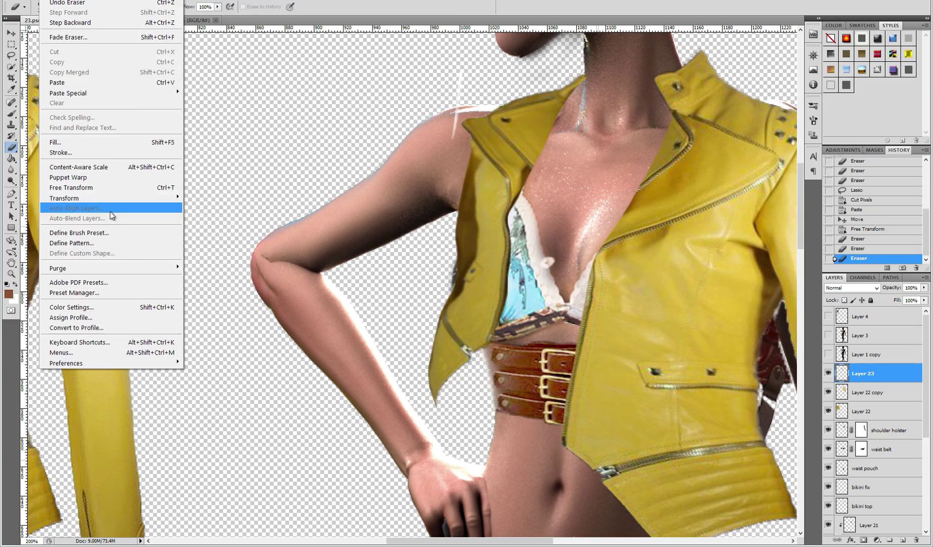
click(111, 211)
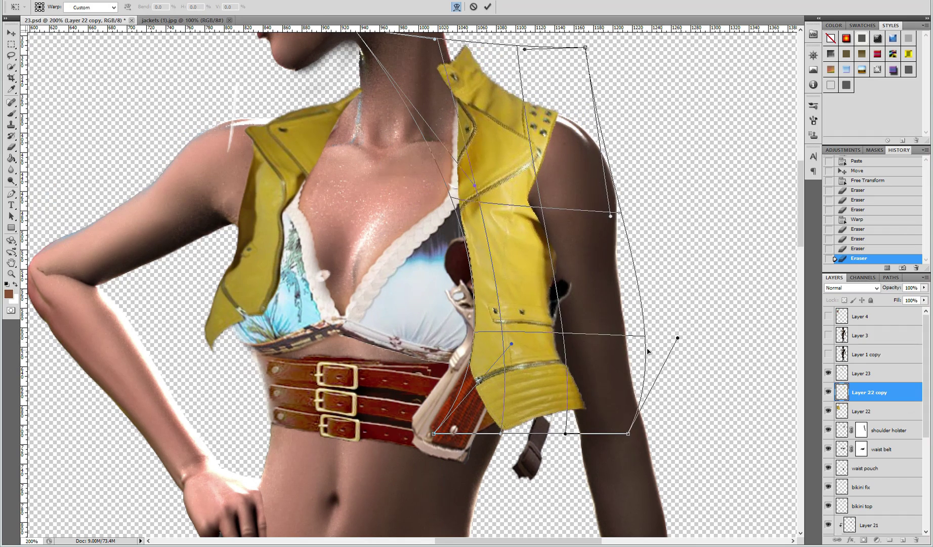
click(828, 392)
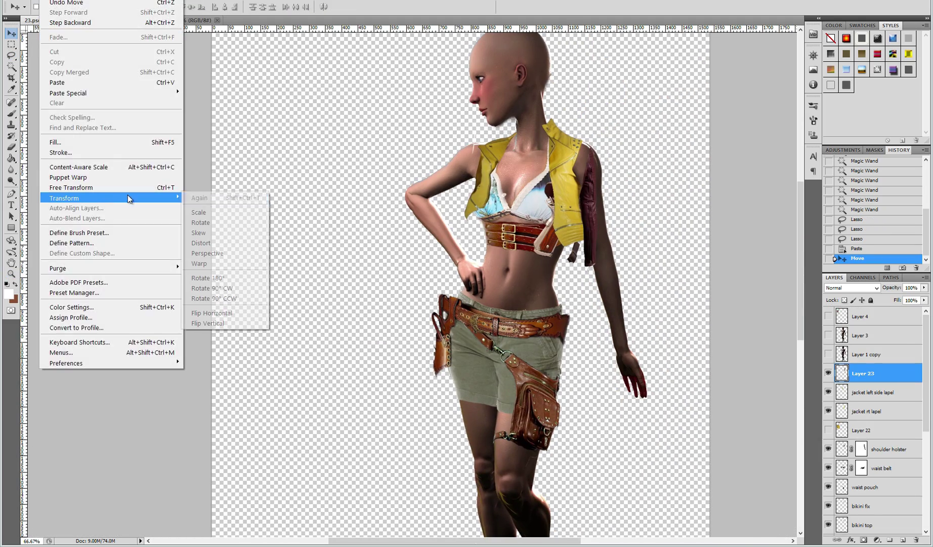
Step: Rotate the pasted sleeve along the arm and move its layer below the right lapel
click(219, 230)
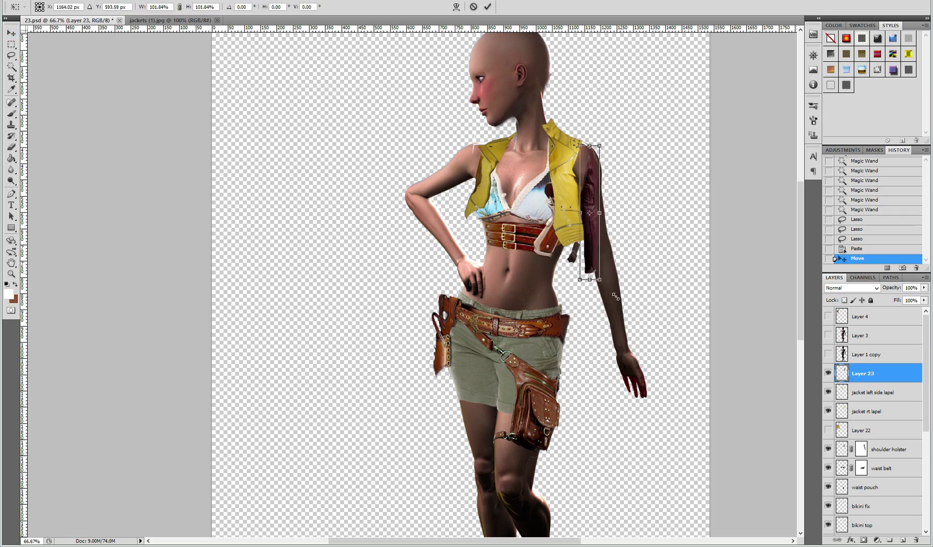
drag(606, 218, 597, 264)
key(Return)
key(b)
scroll(614, 317, up, 3)
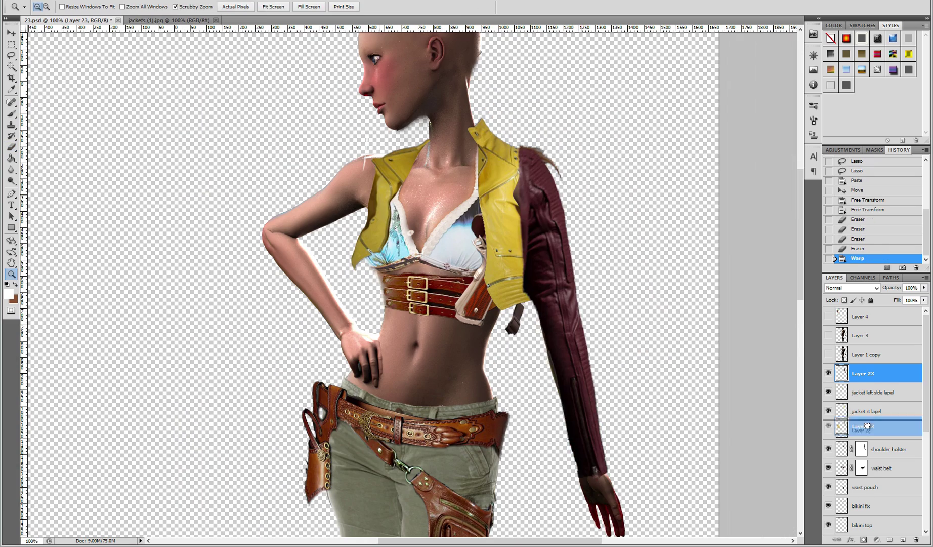
drag(864, 373, 867, 426)
key(b)
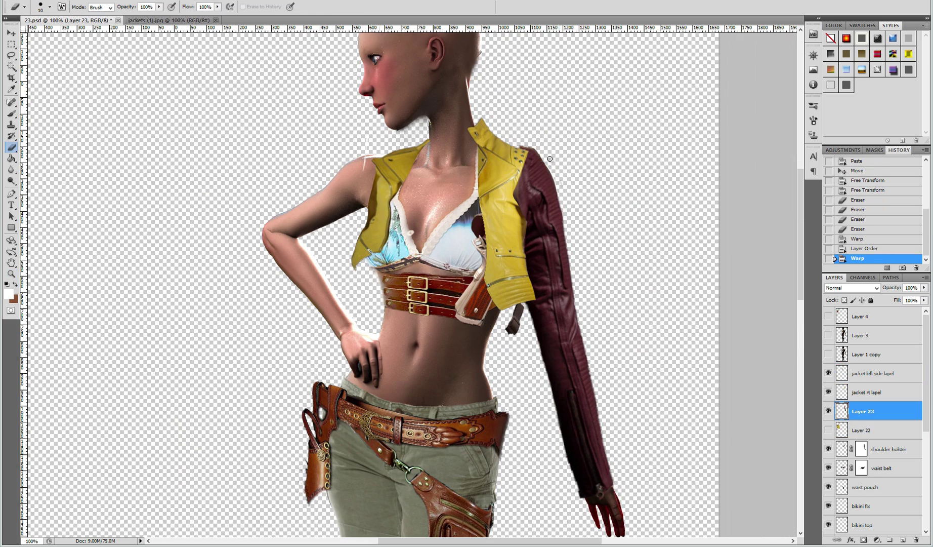
Step: Duplicate the sleeve, mirror it and place the copy on the other arm
key(ctrl+j)
key(ctrl+t)
drag(219, 146, 109, 350)
key(Return)
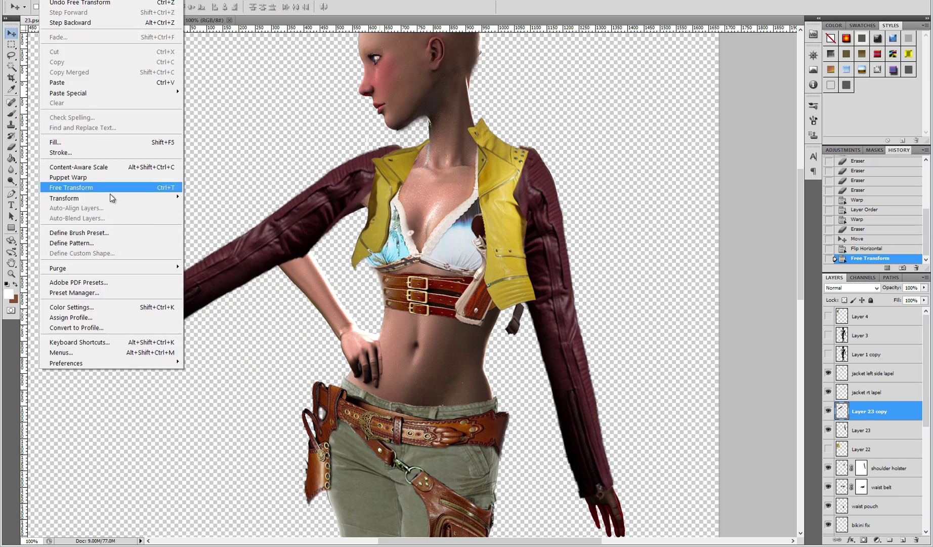
click(111, 197)
key(Return)
Step: Cut the forearm part into Layer 24, then rotate and bend it along the bent arm
drag(321, 252, 324, 255)
key(ctrl+x)
key(ctrl+shift+v)
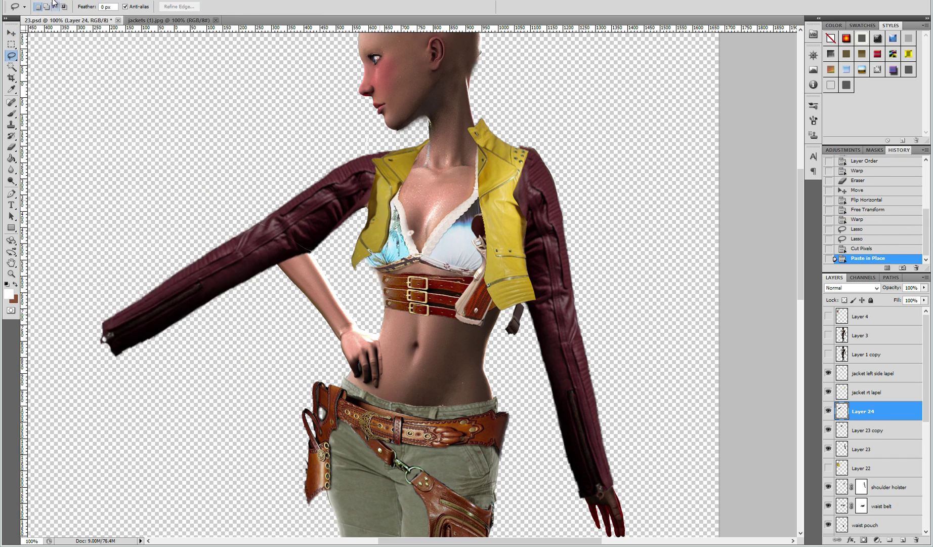
key(ctrl+t)
drag(146, 343, 323, 371)
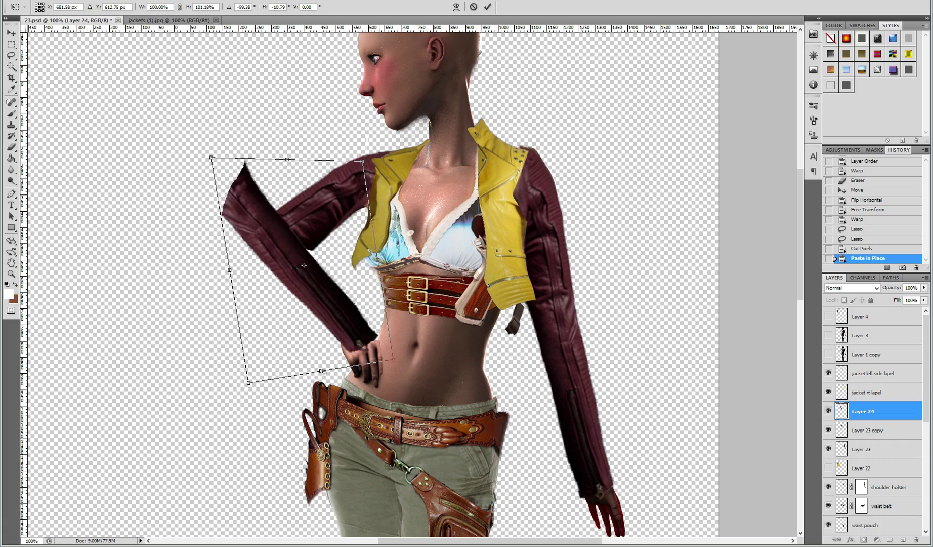
drag(303, 265, 319, 246)
key(Return)
right_click(319, 245)
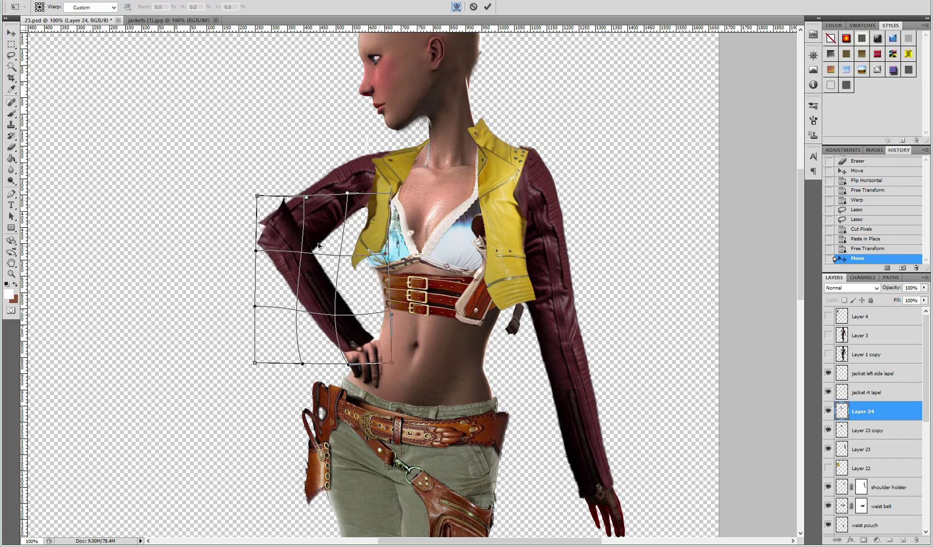
key(Return)
Step: Liquify the forearm sleeve edge into shape and add a layer mask to it
key(ctrl+shift+x)
key(ctrl+plus)
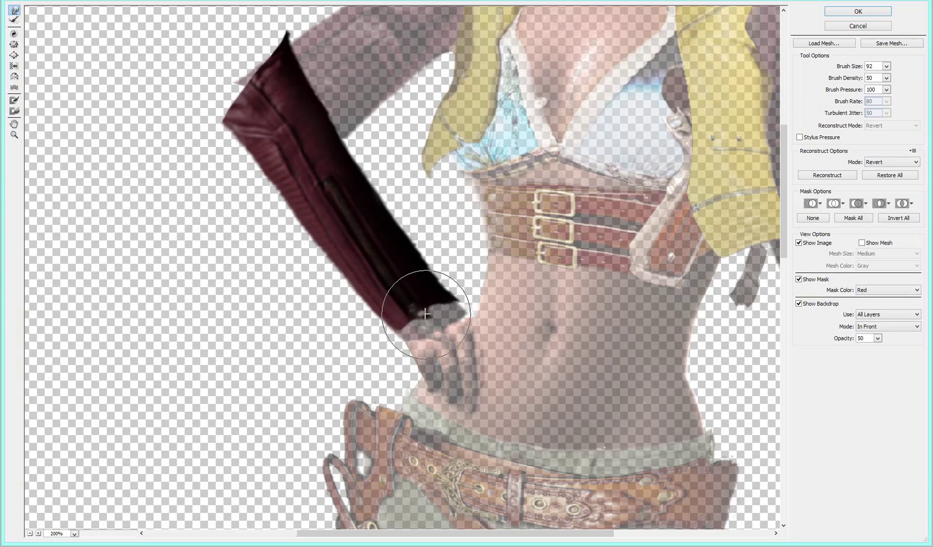
drag(426, 313, 397, 209)
key(Return)
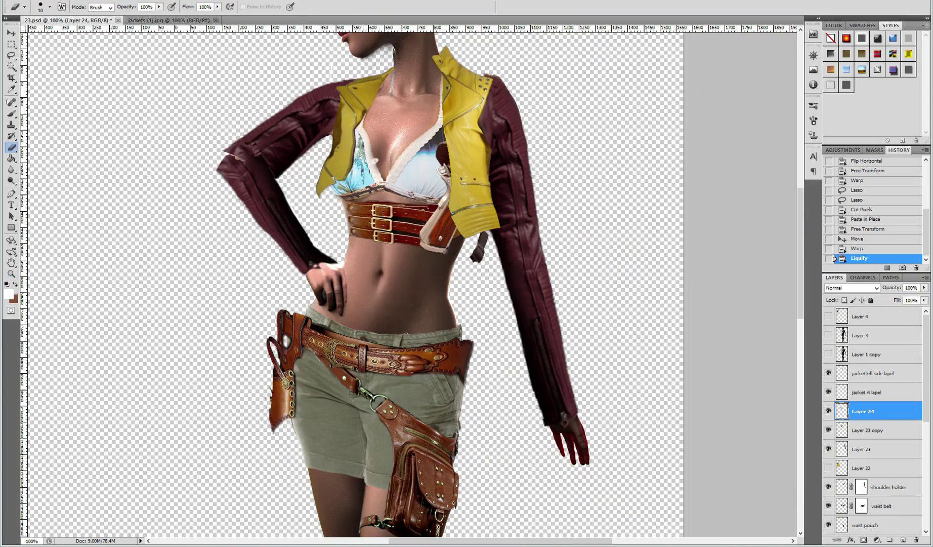
key(alt+l)
click(302, 109)
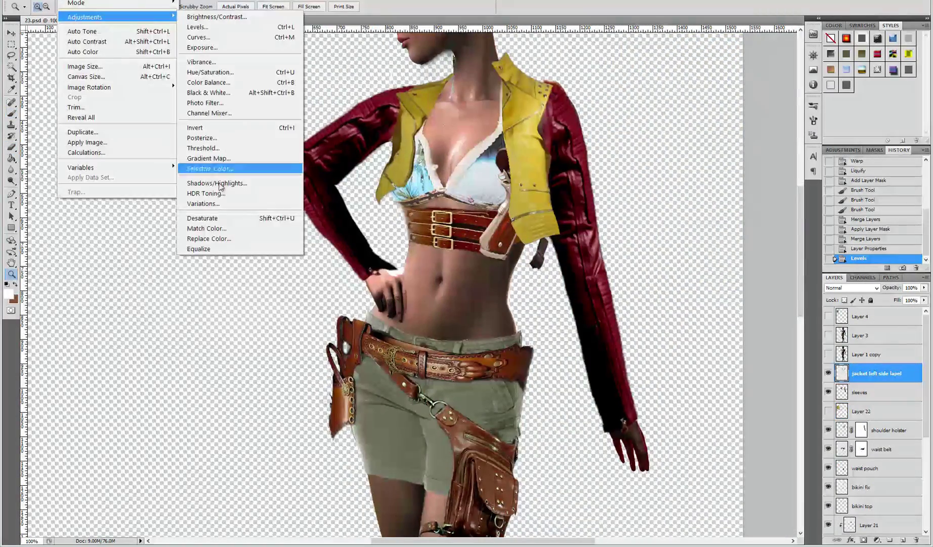
Step: Try Match Color on the lapel with the sleeves layer as source, then cancel it
click(218, 228)
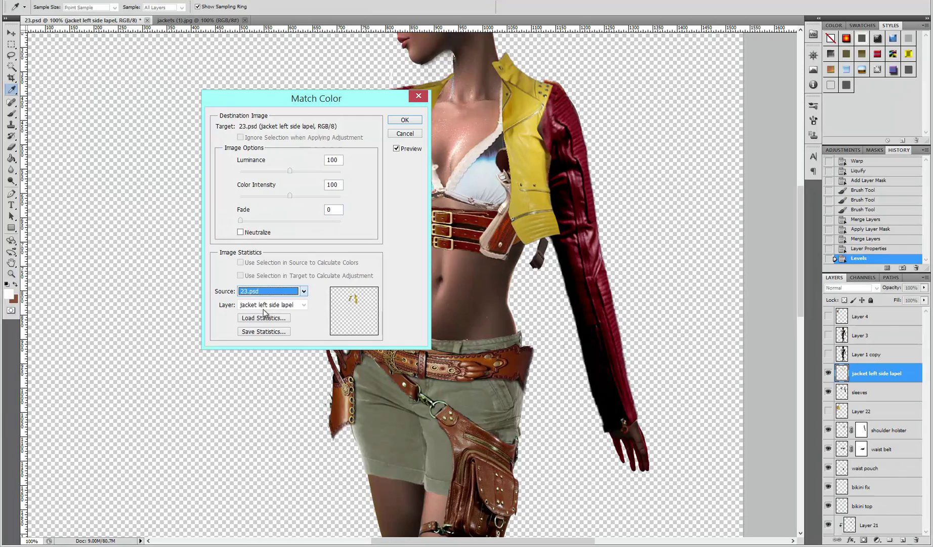
click(263, 305)
click(263, 349)
drag(328, 100, 180, 194)
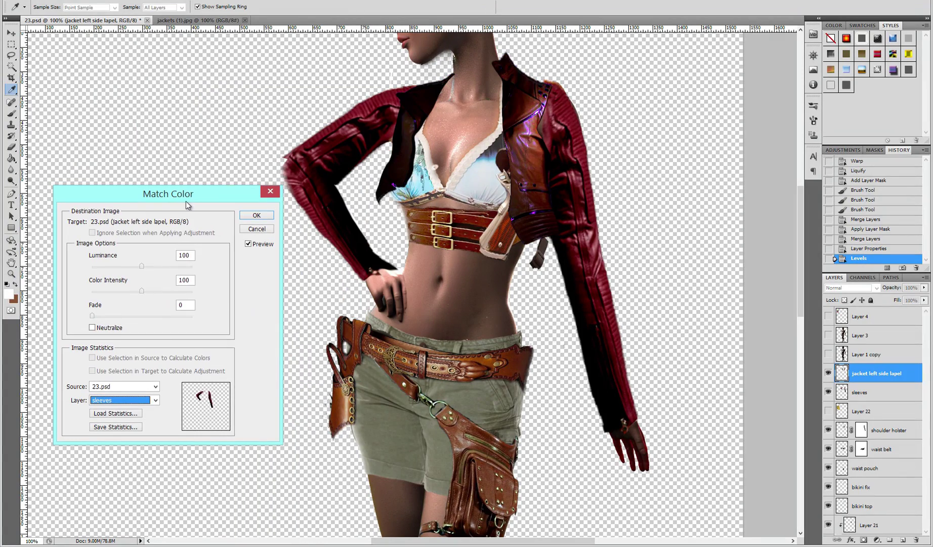
click(265, 231)
Step: Duplicate the left lapel layer and hide the original
click(525, 208)
right_click(875, 373)
key(Return)
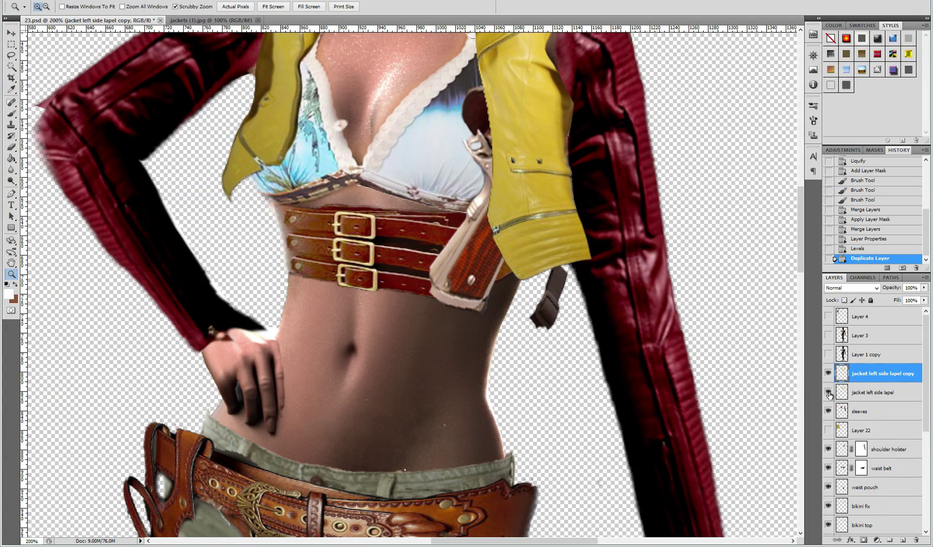
click(828, 392)
drag(447, 134, 461, 323)
click(70, 0)
mouse_move(85, 17)
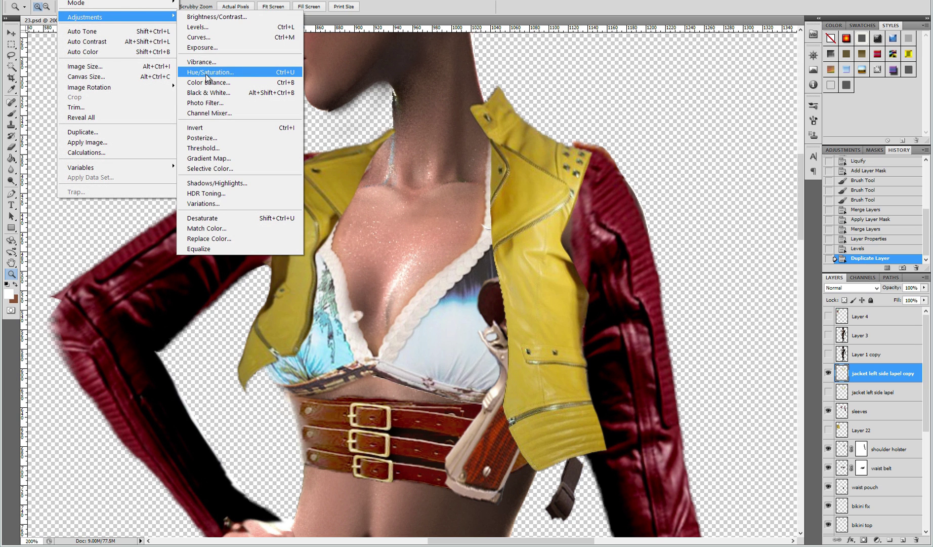
Step: Shift the lapel copy's hue, then match the sleeves to the left lapel at Fade 11, Luminance 81
click(207, 78)
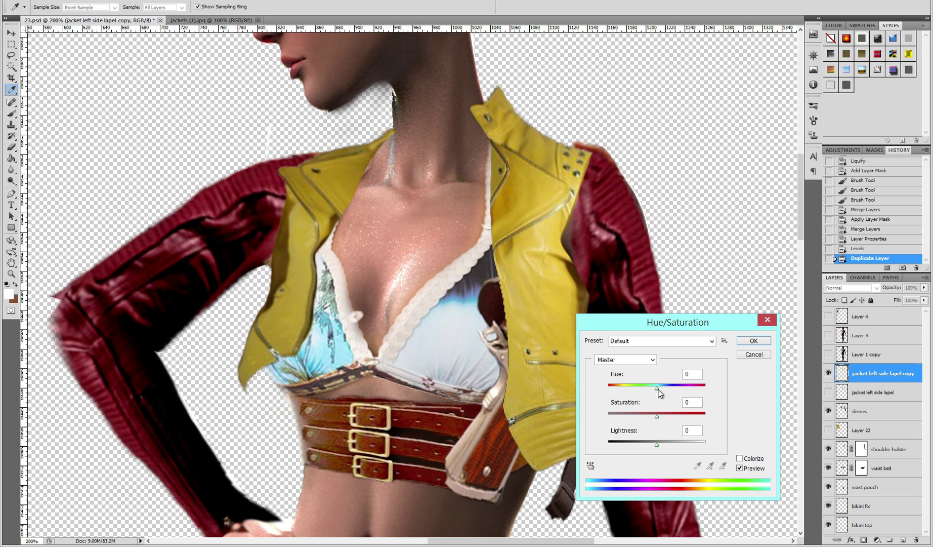
mouse_move(659, 386)
mouse_down()
mouse_move(715, 396)
mouse_move(628, 401)
mouse_move(673, 421)
mouse_move(645, 446)
mouse_up()
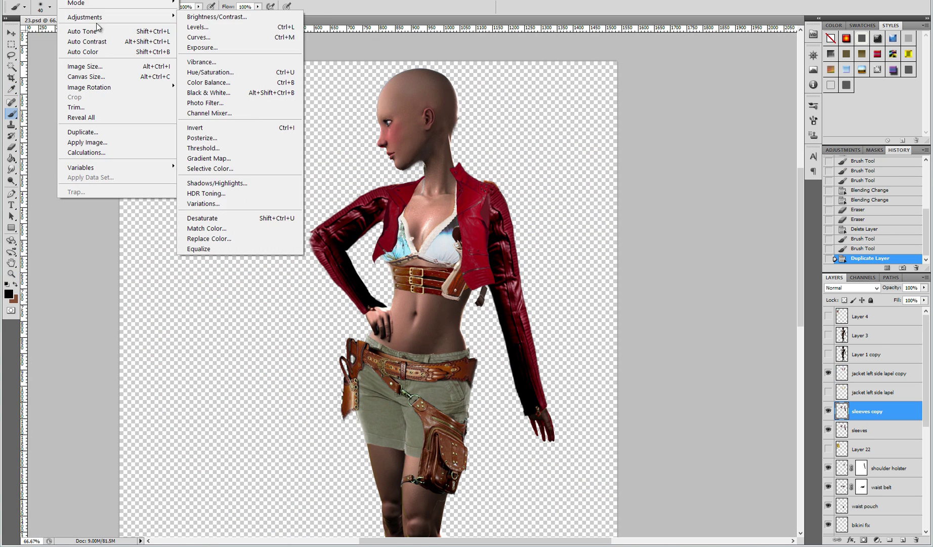
click(233, 230)
click(122, 406)
click(124, 399)
click(124, 285)
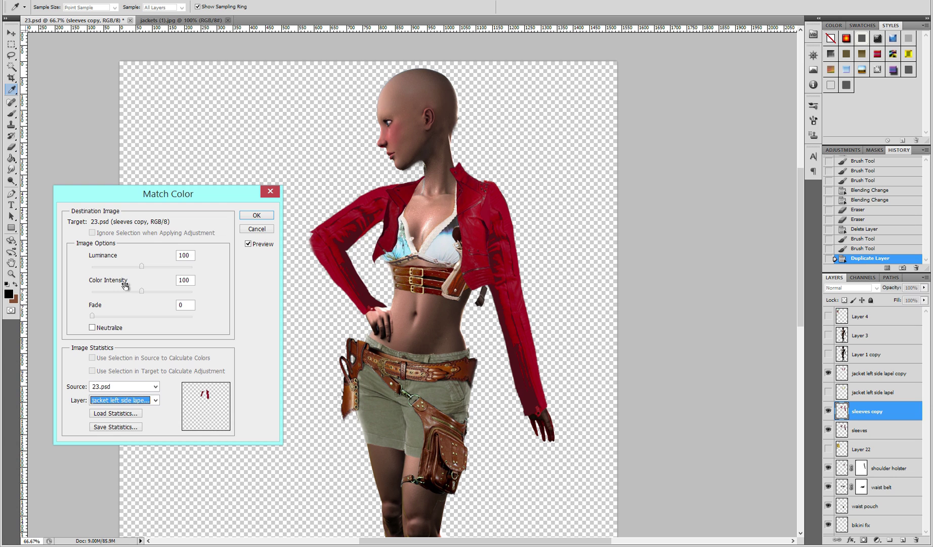
drag(93, 317, 104, 317)
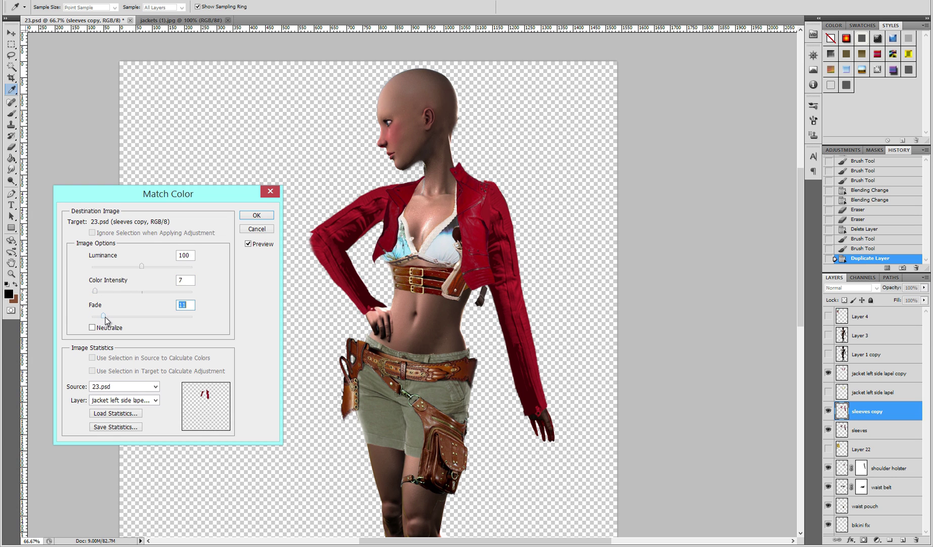
drag(141, 266, 132, 268)
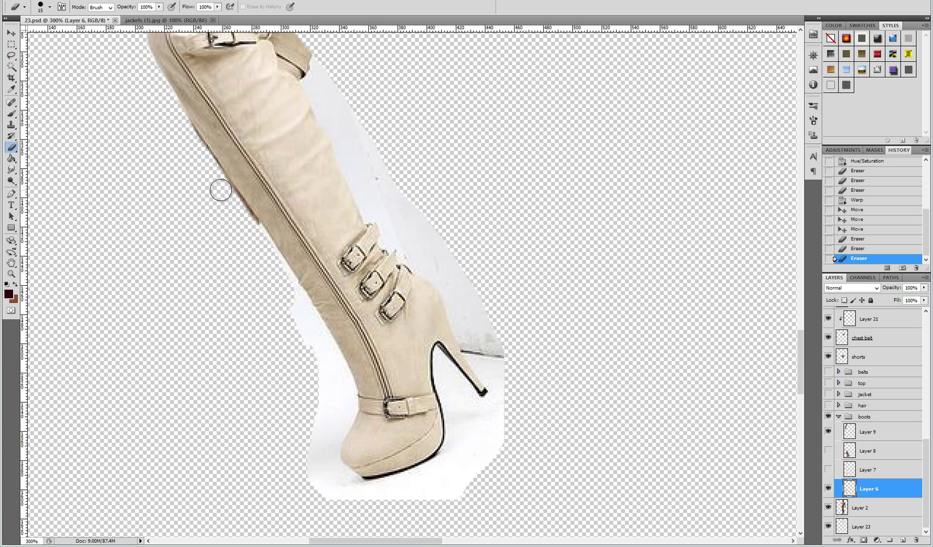
Step: Erase the boot's white background and paste a copy of its bottom onto the right foot
mouse_move(221, 190)
mouse_down()
mouse_move(344, 396)
mouse_move(377, 493)
mouse_move(456, 449)
mouse_up()
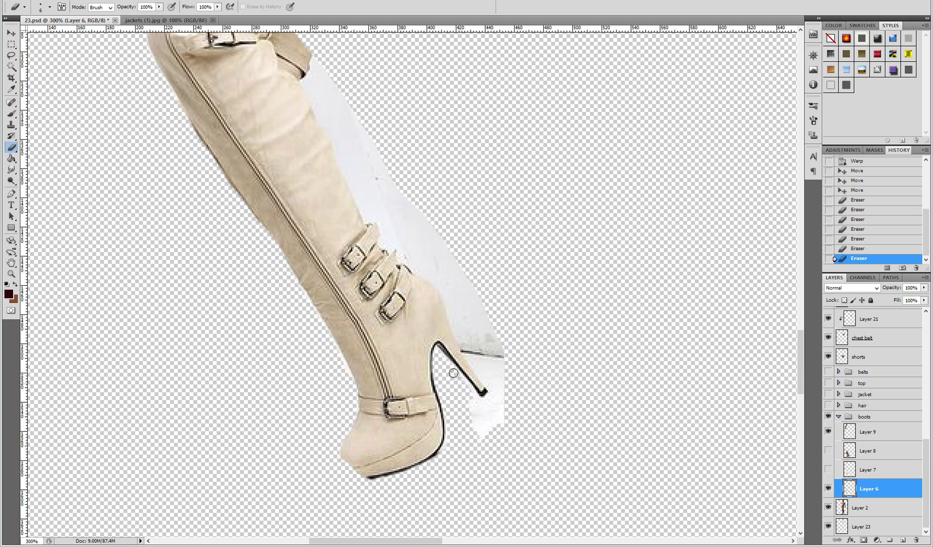
scroll(302, 157, up, 5)
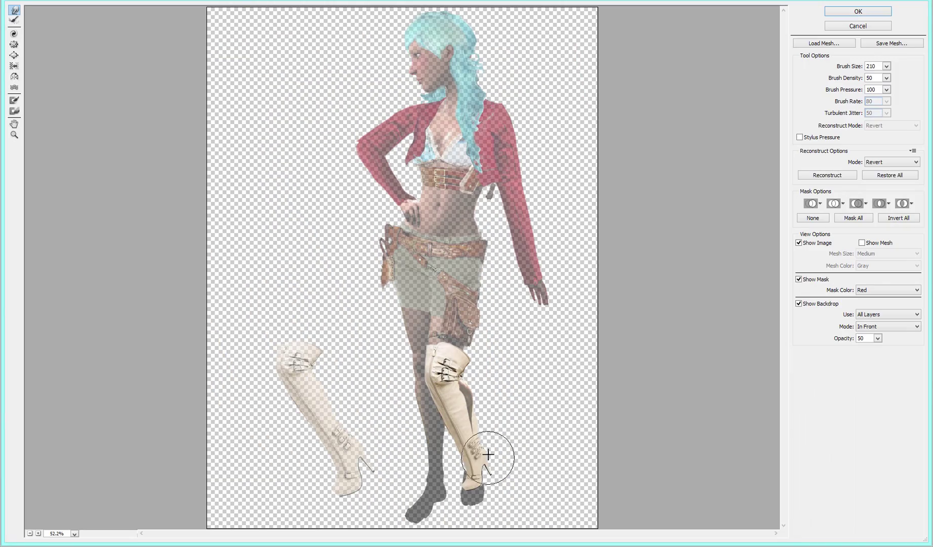
click(857, 10)
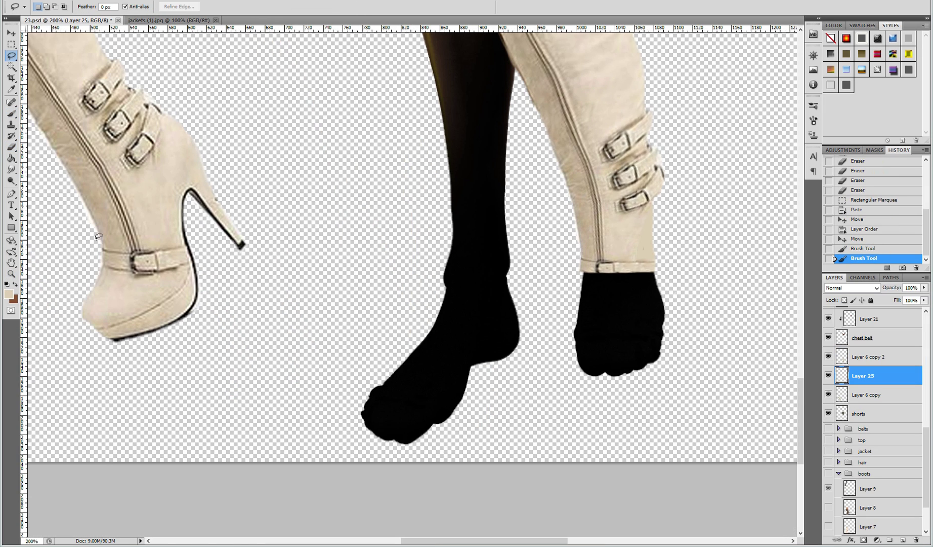
key(ctrl+c)
key(ctrl+v)
drag(149, 291, 627, 321)
key(ctrl+t)
mouse_move(678, 277)
mouse_down()
mouse_move(645, 322)
mouse_move(627, 320)
mouse_move(599, 282)
mouse_move(625, 358)
mouse_up()
key(Return)
Step: Warp the boot pieces, merge them into one layer, and paint over the boot top
key(ctrl+t)
key(Return)
key(alt+bracketleft)
key(ctrl+t)
key(Return)
key(ctrl+e)
key(b)
drag(583, 274, 622, 279)
key(alt+bracketright)
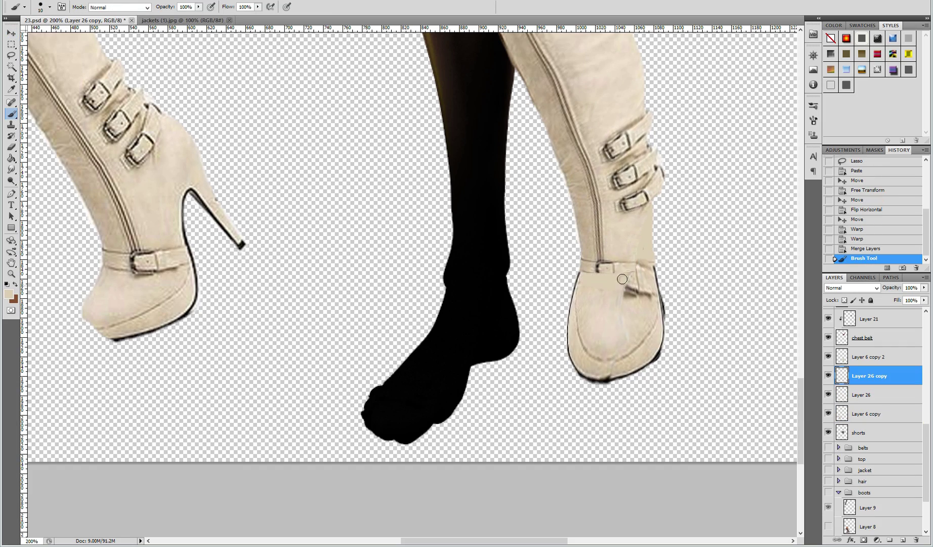
Step: Merge the boot layers and rotate the merged boot into place on the leg
key(ctrl+0)
key(ctrl+alt+0)
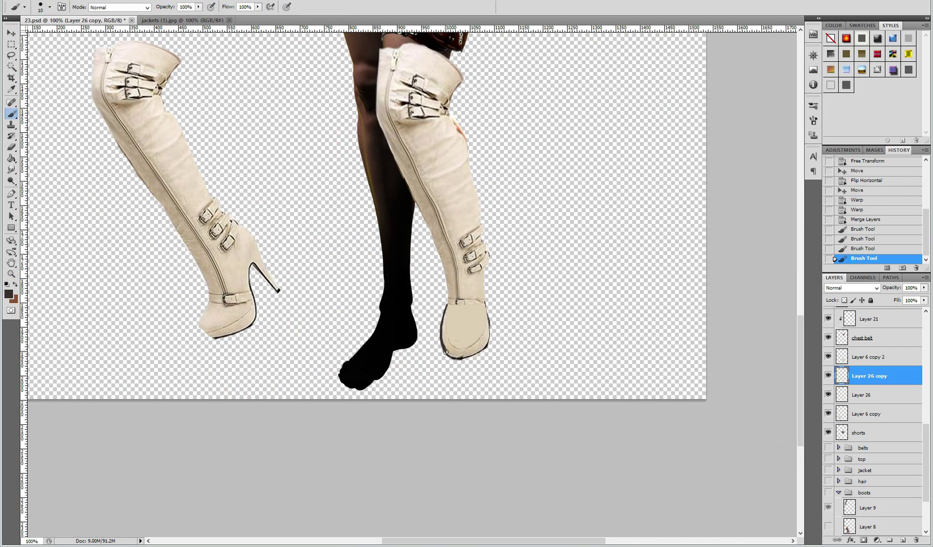
key(ctrl+e)
key(ctrl+t)
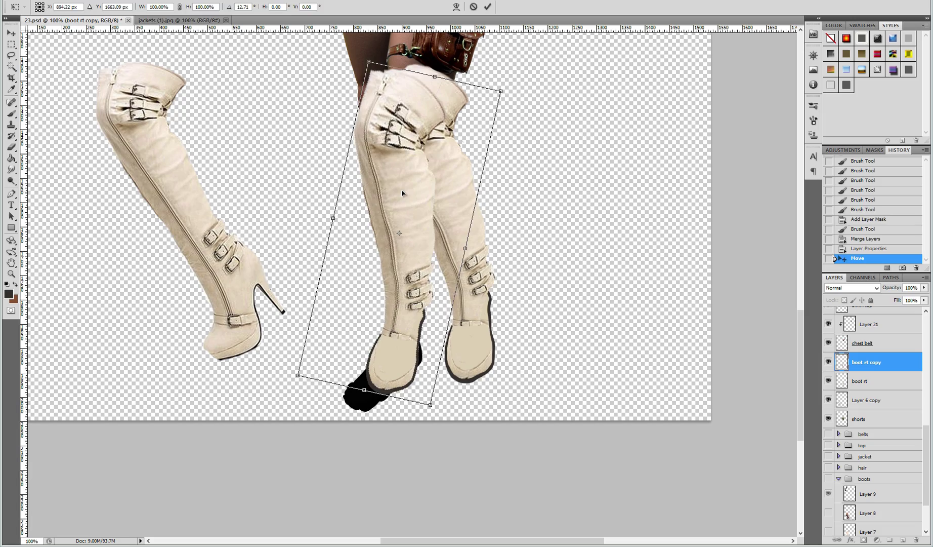
key(Return)
key(l)
Step: Liquify the boot top into shape
key(ctrl+shift+x)
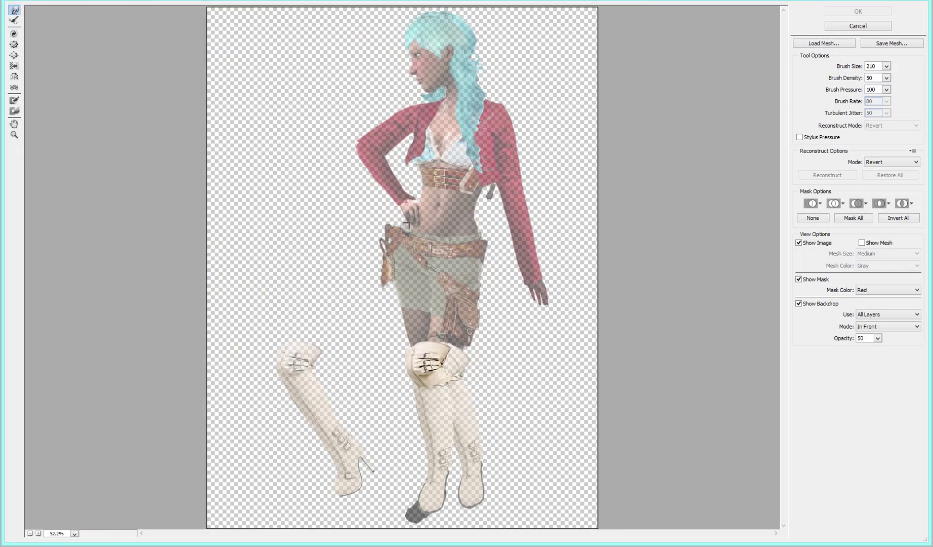
click(444, 259)
key(w)
mouse_move(408, 240)
mouse_down()
mouse_move(396, 270)
mouse_move(345, 192)
mouse_move(379, 160)
mouse_up()
click(858, 11)
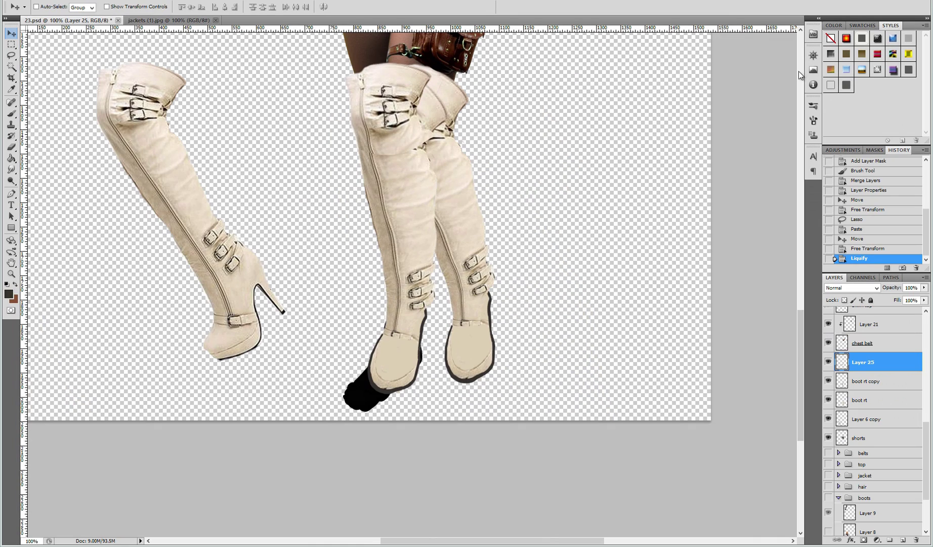
click(247, 68)
key(e)
Step: Move Layer 25 and boot rt copy below boot rt, then copy the boot foot and darken it
shift+click(866, 380)
key(ctrl+bracketleft)
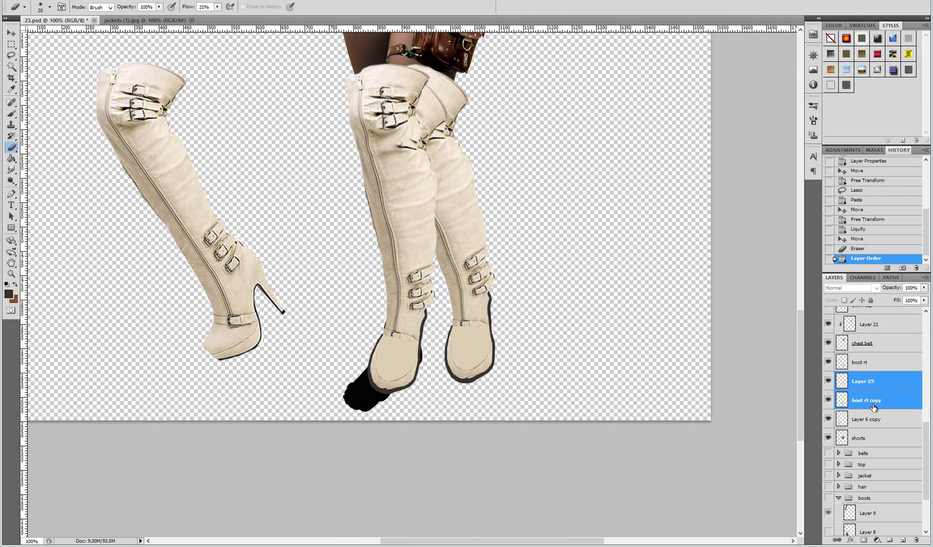
drag(261, 335, 248, 248)
key(ctrl+c)
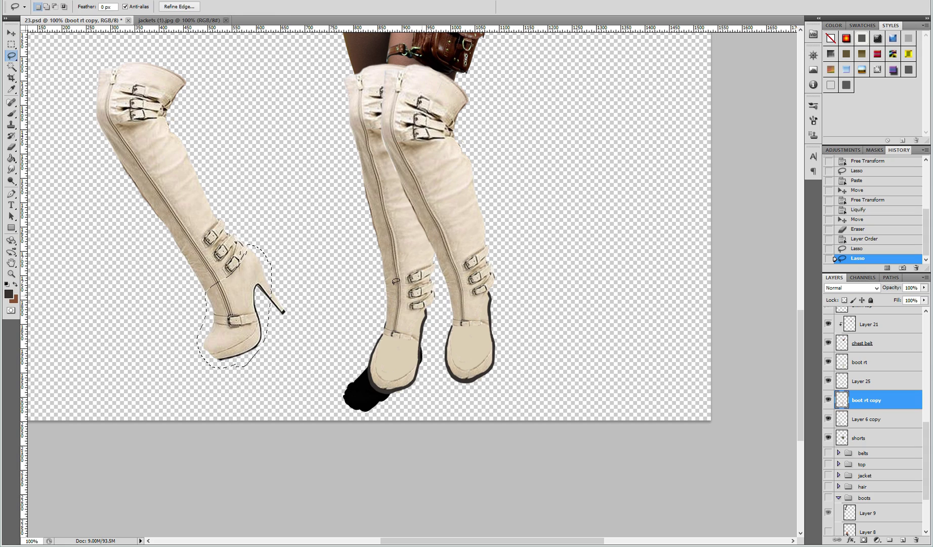
key(ctrl+v)
key(b)
mouse_move(419, 322)
mouse_down()
mouse_move(412, 378)
mouse_move(376, 358)
mouse_up()
Step: Liquify and warp the boot foot on Layer 26 to fit the black foot
click(829, 400)
click(867, 399)
key(v)
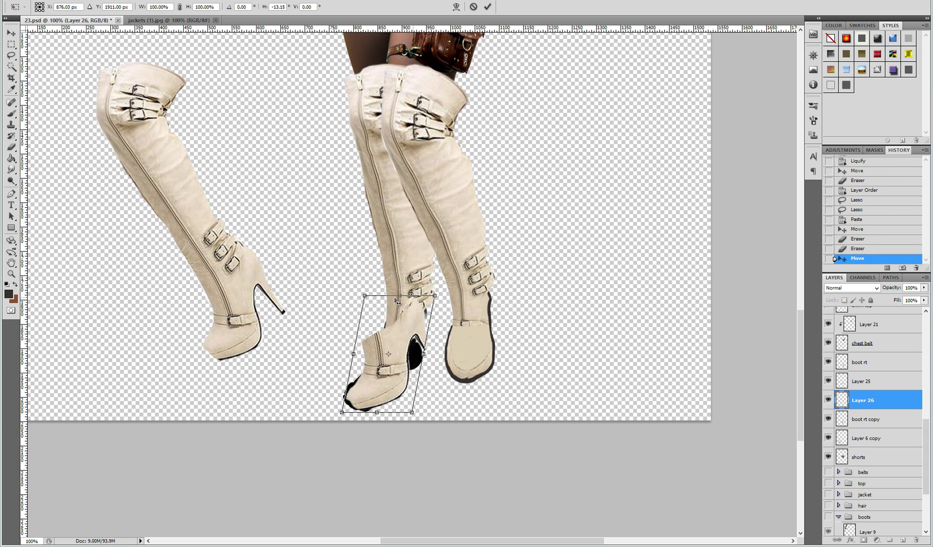
click(143, 3)
click(148, 51)
mouse_move(333, 219)
mouse_down()
mouse_move(386, 240)
mouse_move(388, 180)
mouse_move(396, 177)
mouse_move(422, 252)
mouse_up()
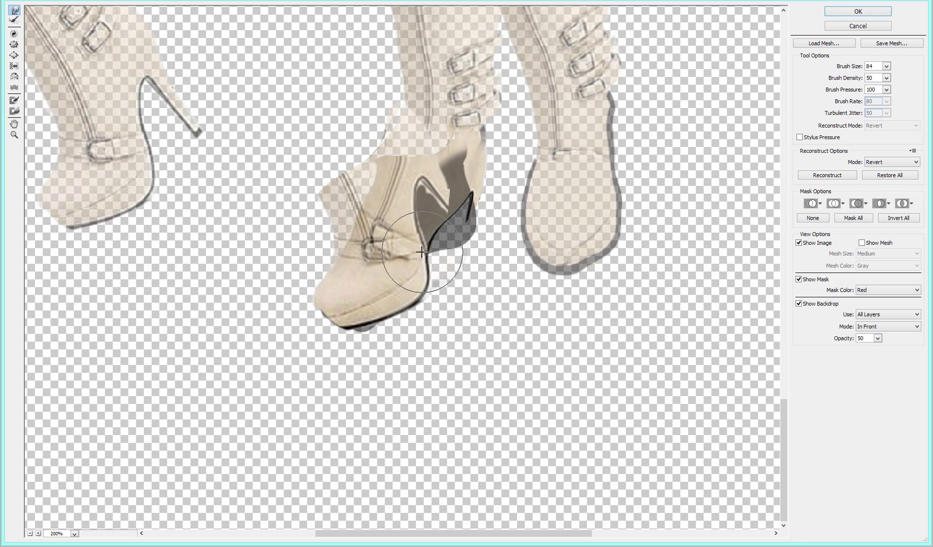
key(Return)
key(ctrl+t)
key(Return)
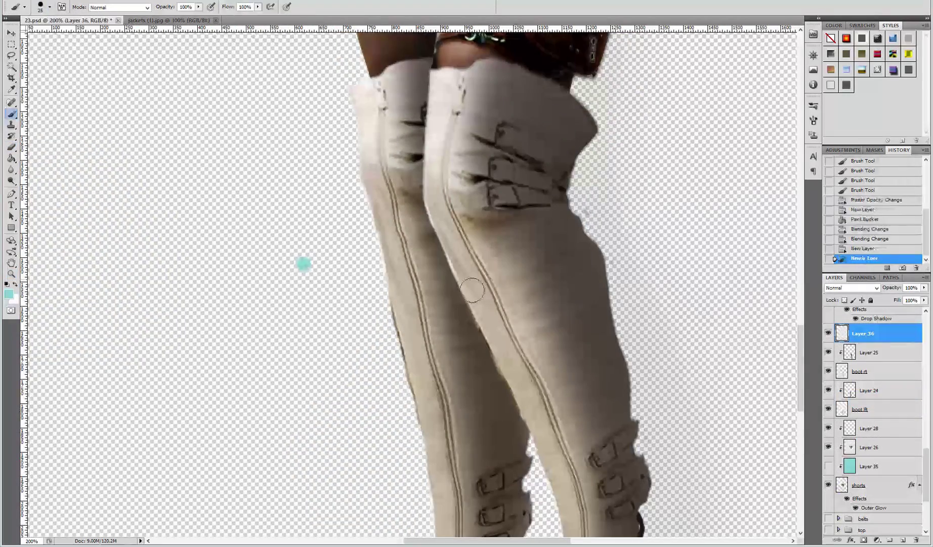
drag(468, 245, 428, 182)
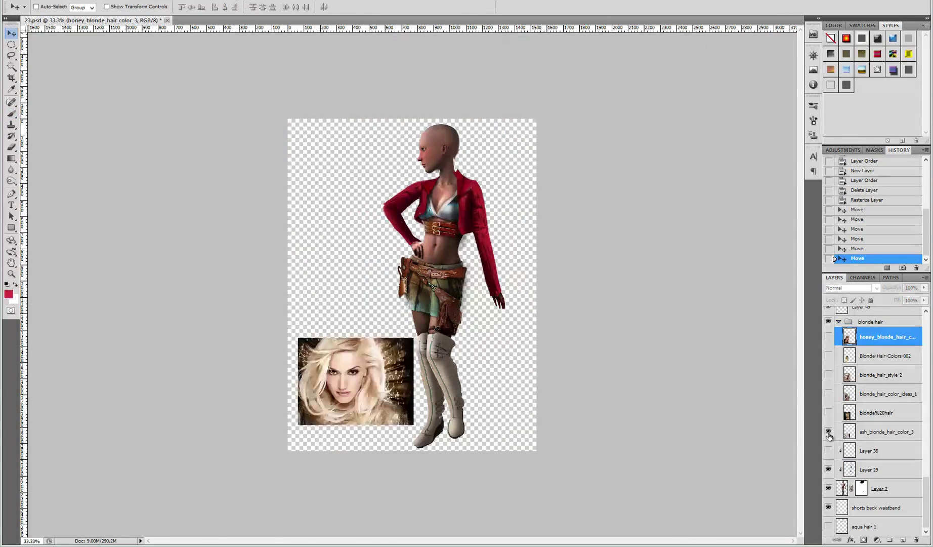
Step: Erase the face and surrounding background from the hair photo
drag(399, 375, 399, 158)
key(ctrl+alt+0)
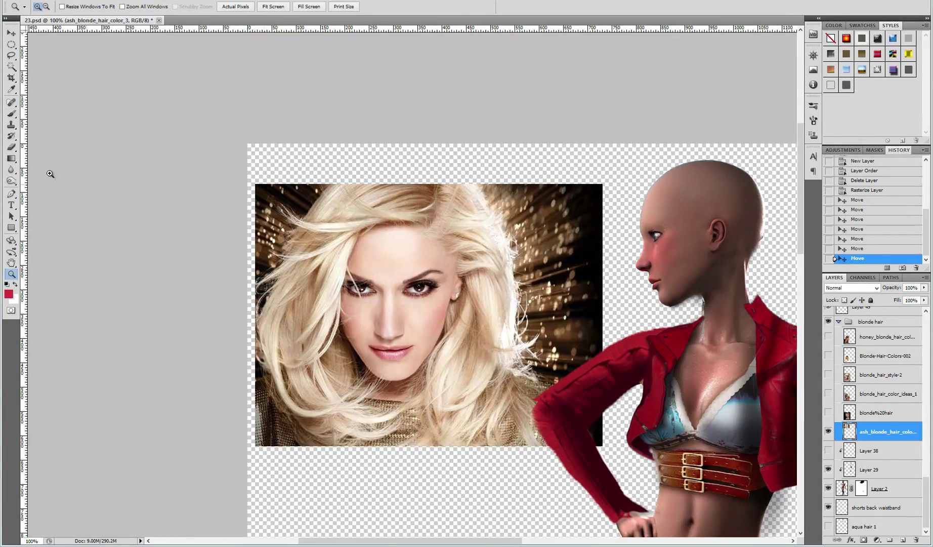
key(e)
mouse_move(357, 240)
mouse_down()
mouse_move(437, 301)
mouse_move(377, 348)
mouse_move(363, 277)
mouse_up()
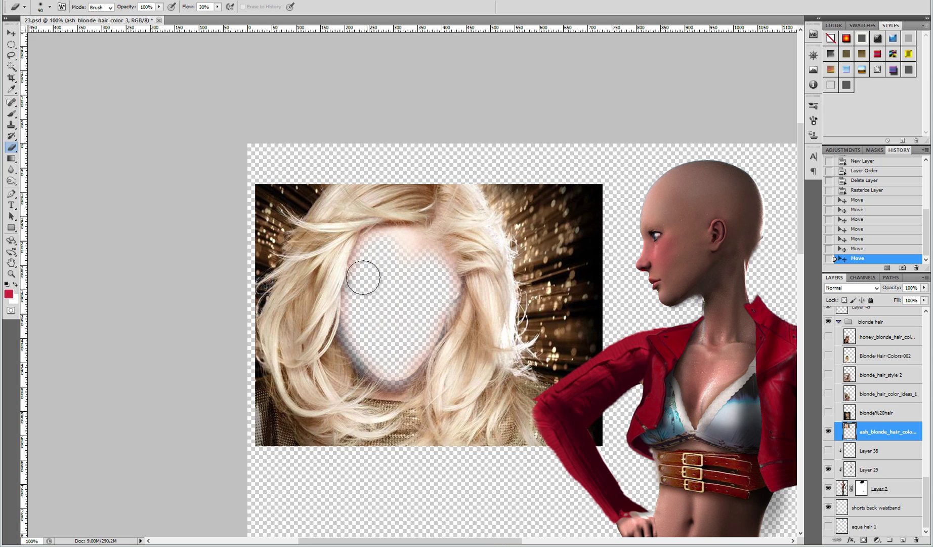
drag(496, 197, 576, 307)
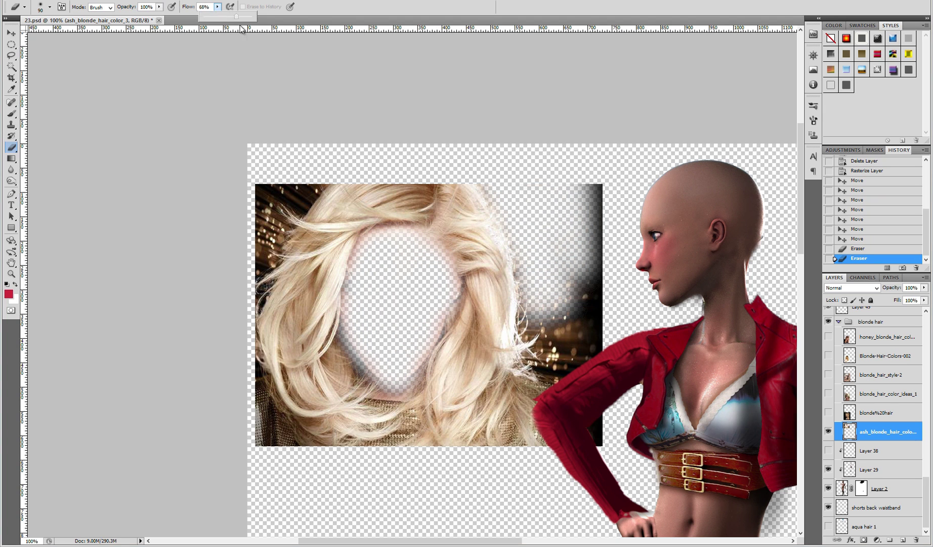
key(shift+7)
key(shift+4)
mouse_move(561, 211)
mouse_down()
mouse_move(599, 257)
mouse_move(544, 317)
mouse_move(611, 463)
mouse_up()
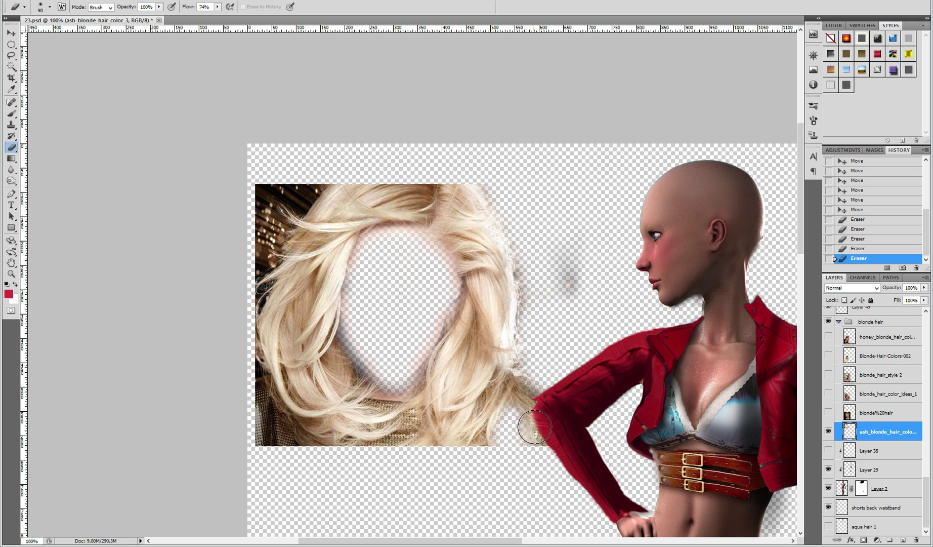
mouse_move(321, 247)
mouse_down()
mouse_move(318, 162)
mouse_move(252, 266)
mouse_up()
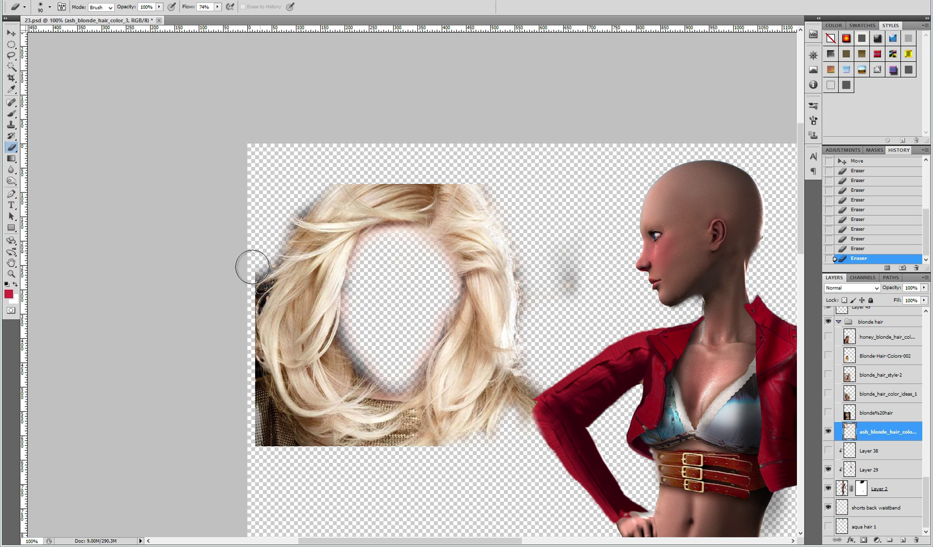
mouse_move(352, 157)
mouse_down()
mouse_move(255, 374)
mouse_move(254, 438)
mouse_move(321, 469)
mouse_up()
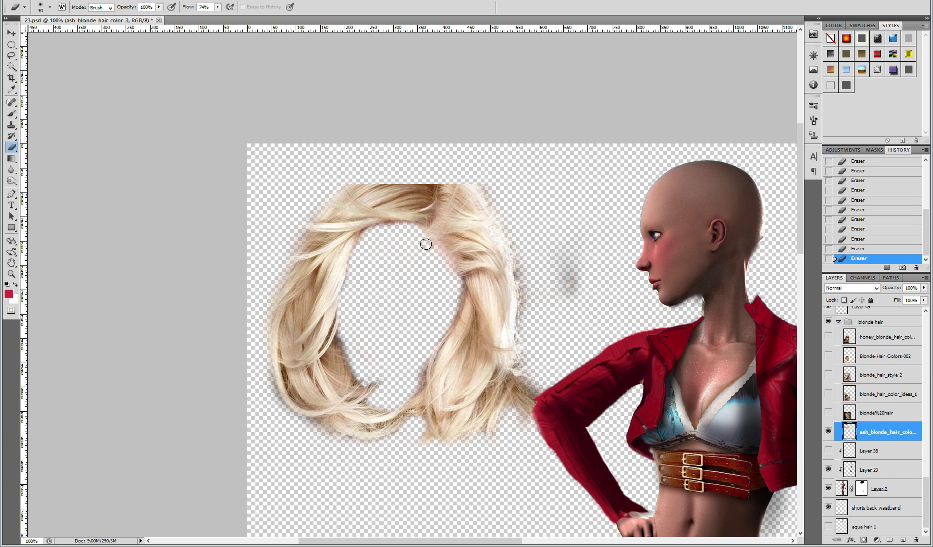
Step: Flip the hair horizontally, trim its lower-left fringe, and skew it into perspective
click(51, 0)
mouse_move(64, 197)
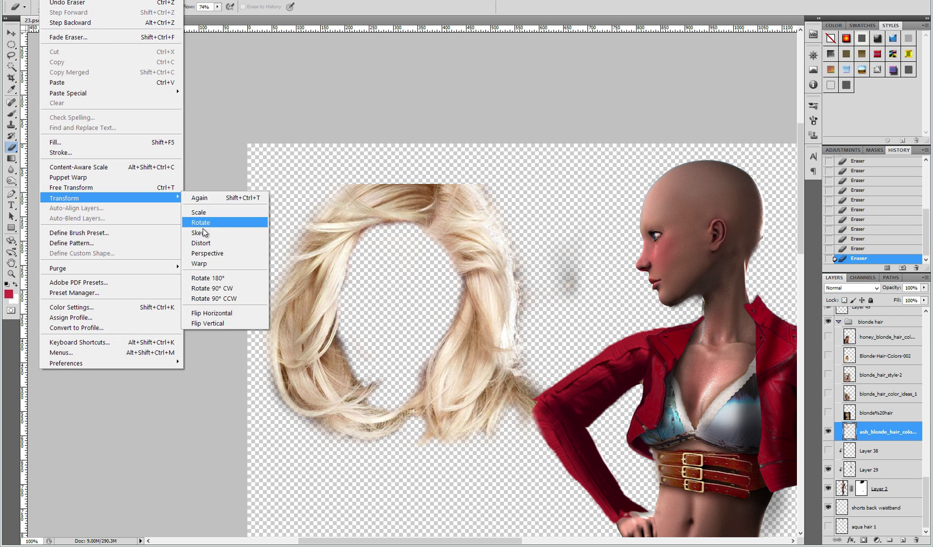
click(218, 314)
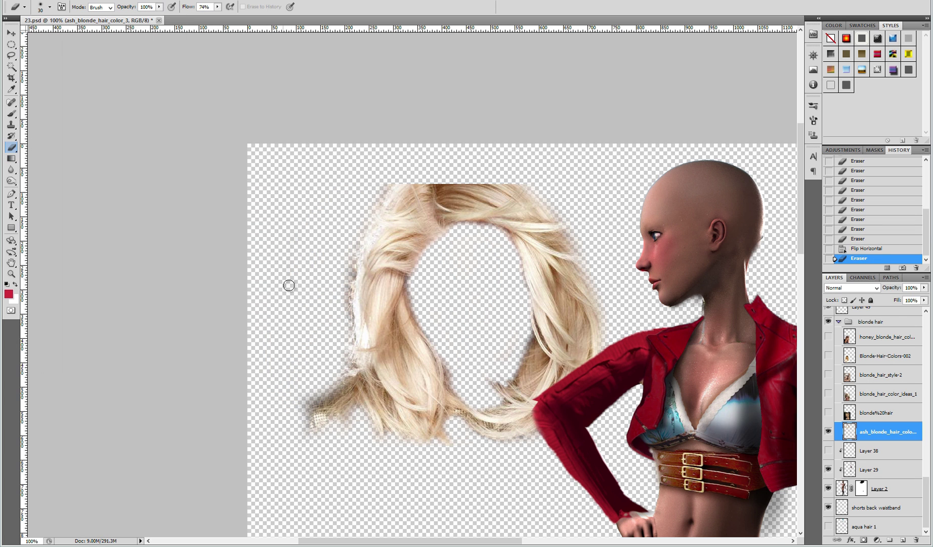
drag(266, 278, 267, 439)
click(51, 0)
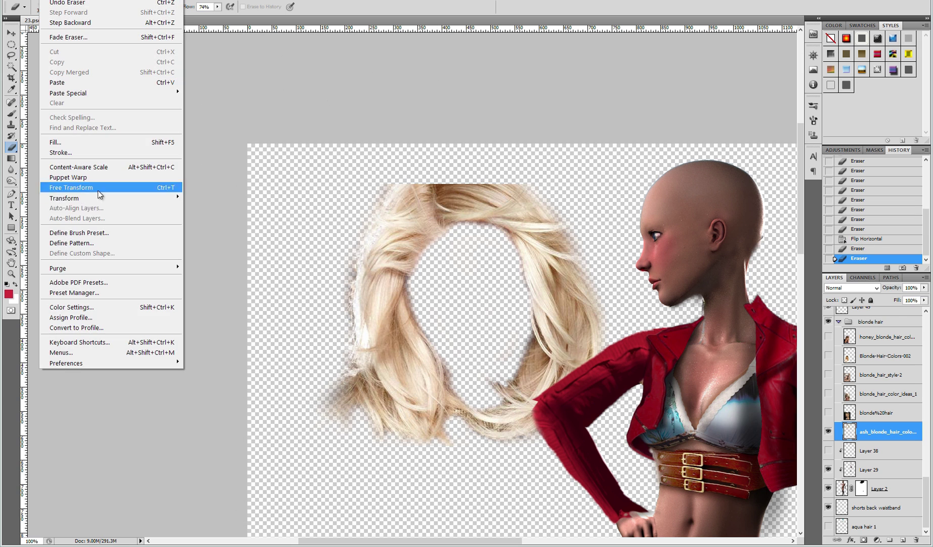
click(207, 253)
drag(301, 183, 301, 243)
Step: Scale the hair narrower and move it onto the bald head
click(52, 0)
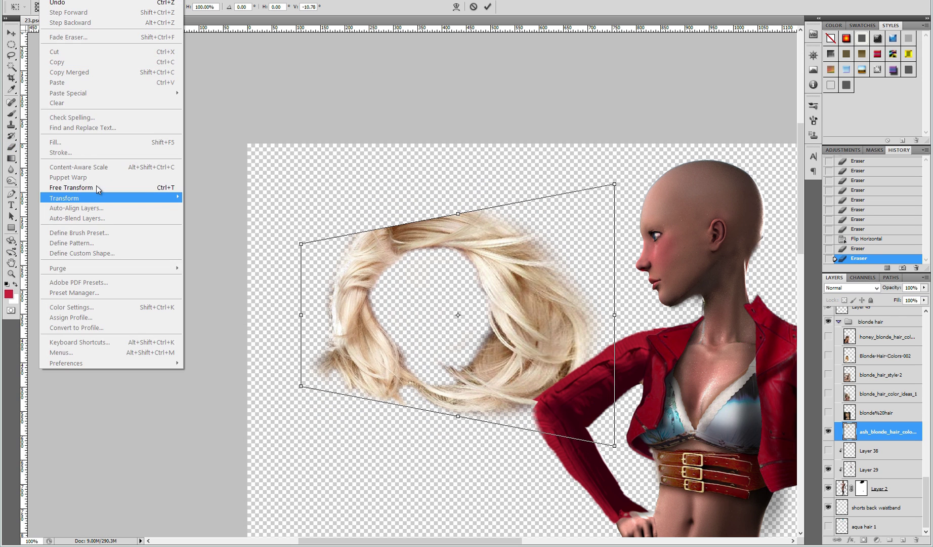
click(203, 215)
drag(615, 315, 492, 317)
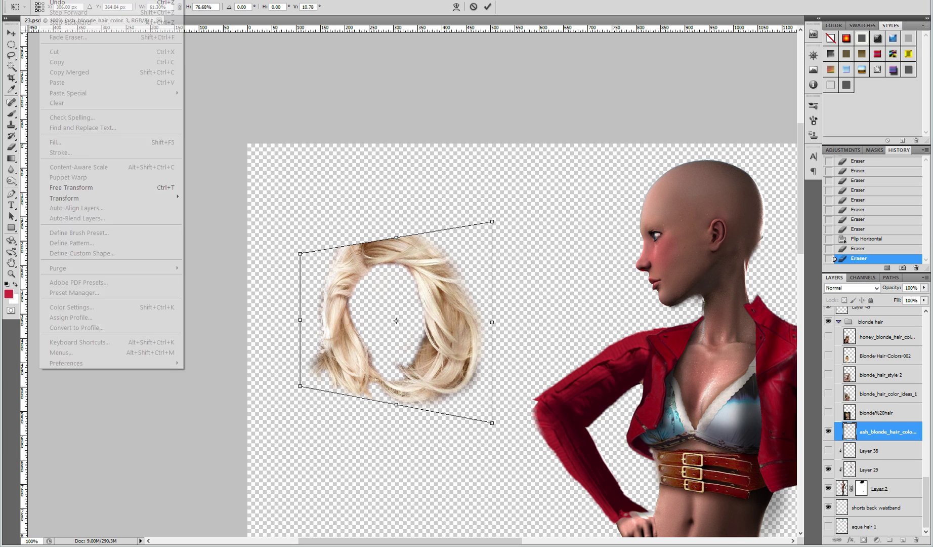
click(295, 267)
mouse_move(300, 319)
mouse_down()
mouse_move(328, 317)
mouse_move(506, 396)
mouse_up()
mouse_move(397, 313)
mouse_down()
mouse_move(686, 238)
mouse_move(697, 258)
mouse_up()
key(Return)
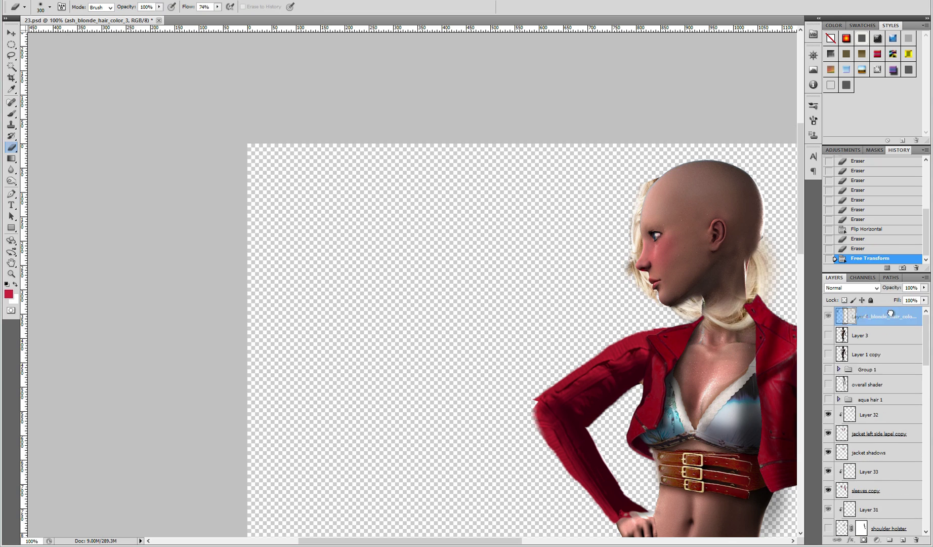
Step: Move the hair layer above the head and rotate it to fit
drag(881, 441, 882, 313)
drag(520, 260, 545, 255)
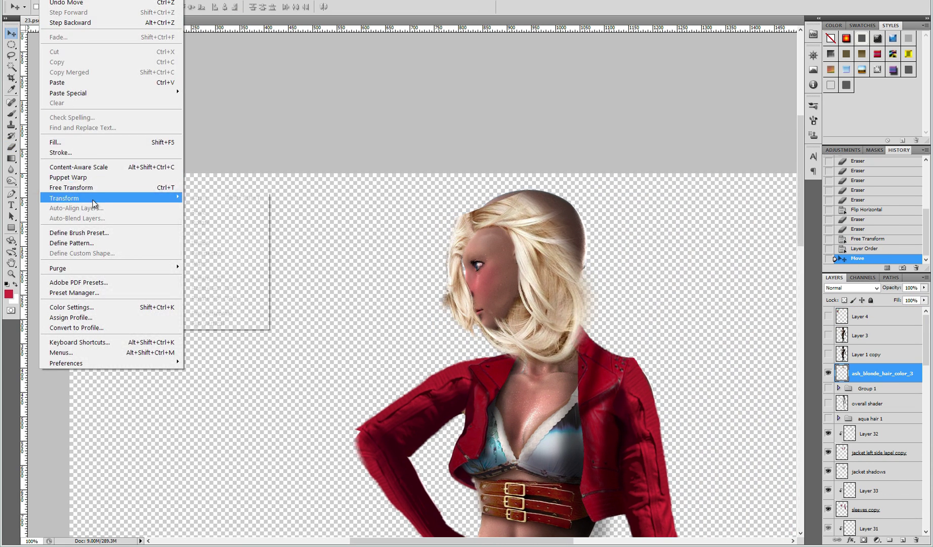
click(93, 194)
mouse_move(613, 219)
mouse_down()
mouse_move(524, 264)
mouse_move(554, 219)
mouse_up()
key(Return)
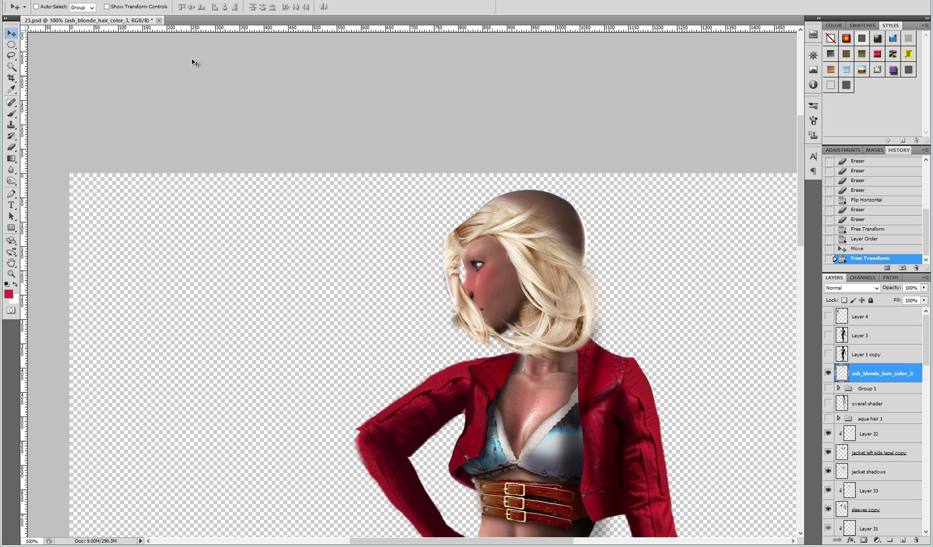
Step: Add a layer mask and paint black to hide hair over and beside the face
key(alt+l)
click(233, 105)
key(b)
key(d)
drag(453, 268, 494, 173)
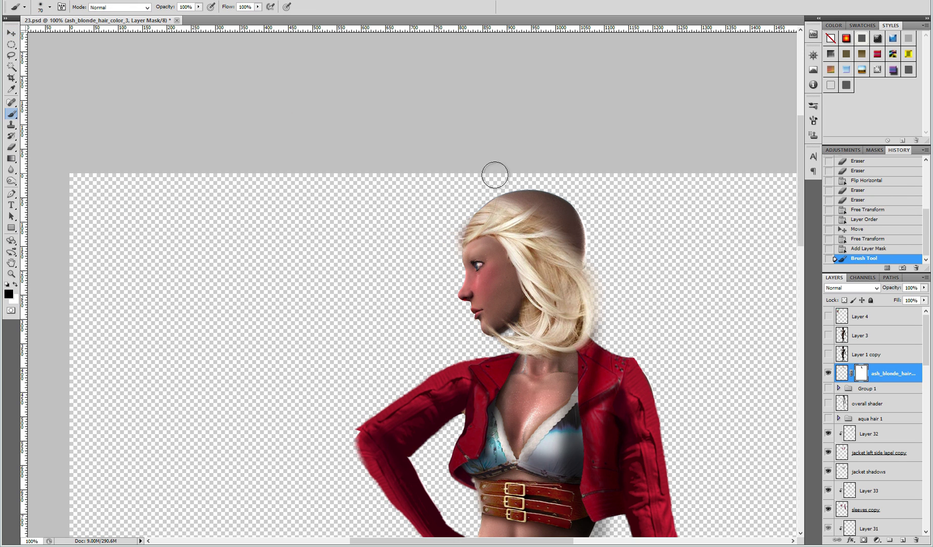
drag(872, 481, 884, 287)
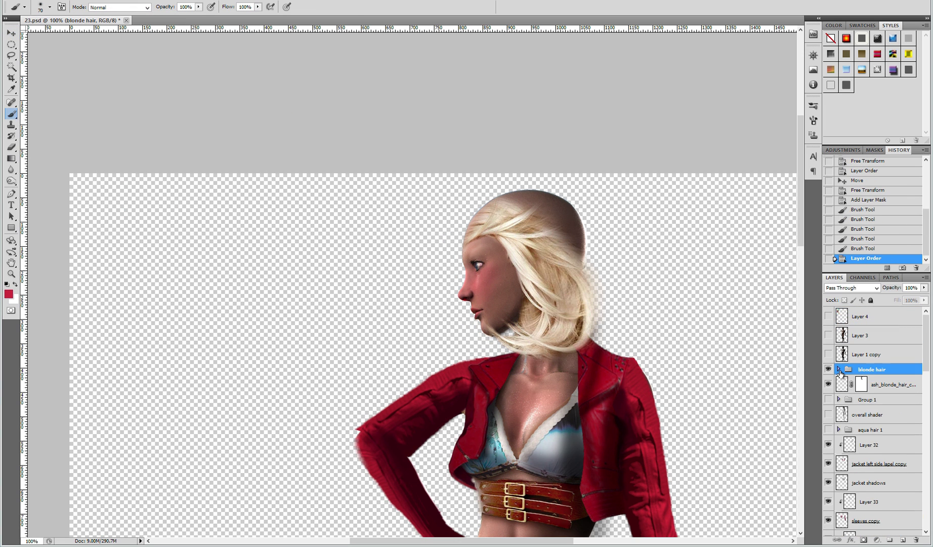
Step: Expand the blonde hair group, show the reference photo, and pick the Lasso
key(ctrl+minus)
key(ctrl+minus)
click(829, 441)
key(l)
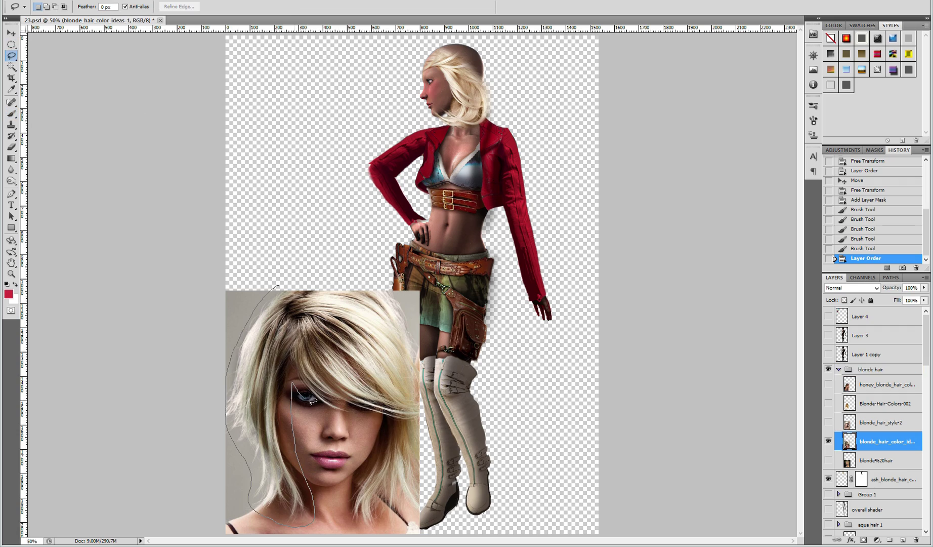
Step: Lasso the photo's hair, paste it as Layer 50, and move it out of the group
drag(248, 258, 241, 481)
key(ctrl+c)
key(ctrl+v)
drag(875, 441, 875, 384)
mouse_move(321, 408)
mouse_down()
mouse_move(321, 212)
mouse_move(306, 353)
mouse_move(336, 473)
mouse_up()
key(ctrl+plus)
Step: Erase the face and the background around the pasted hair's edges
key(w)
click(292, 110)
key(ctrl+d)
key(e)
key(bracketleft)
key(bracketleft)
key(bracketleft)
mouse_move(284, 197)
mouse_down()
mouse_move(323, 235)
mouse_move(433, 265)
mouse_move(400, 442)
mouse_move(434, 496)
mouse_up()
key(bracketright)
key(bracketright)
key(bracketright)
drag(434, 437, 467, 492)
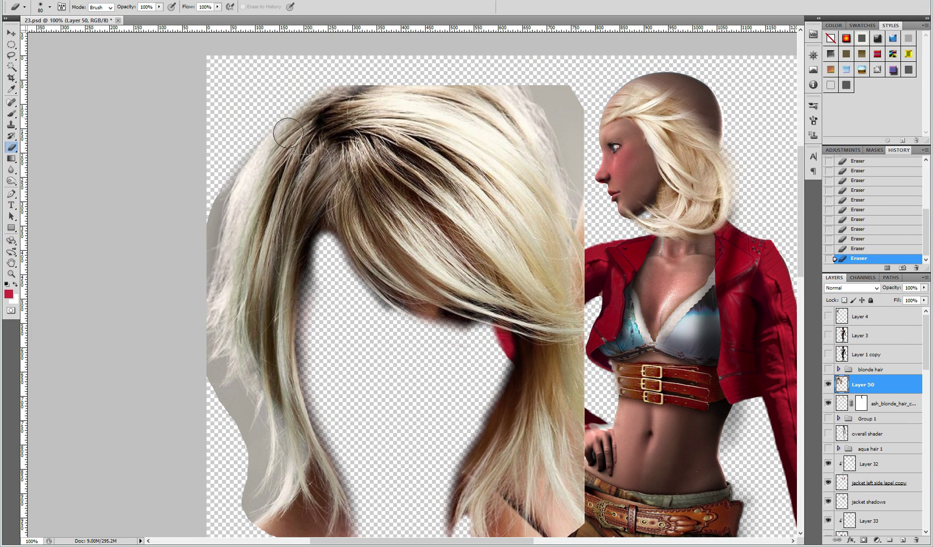
mouse_move(240, 175)
mouse_down()
mouse_move(230, 390)
mouse_move(255, 510)
mouse_up()
mouse_move(255, 510)
mouse_down()
mouse_move(285, 456)
mouse_move(355, 480)
mouse_up()
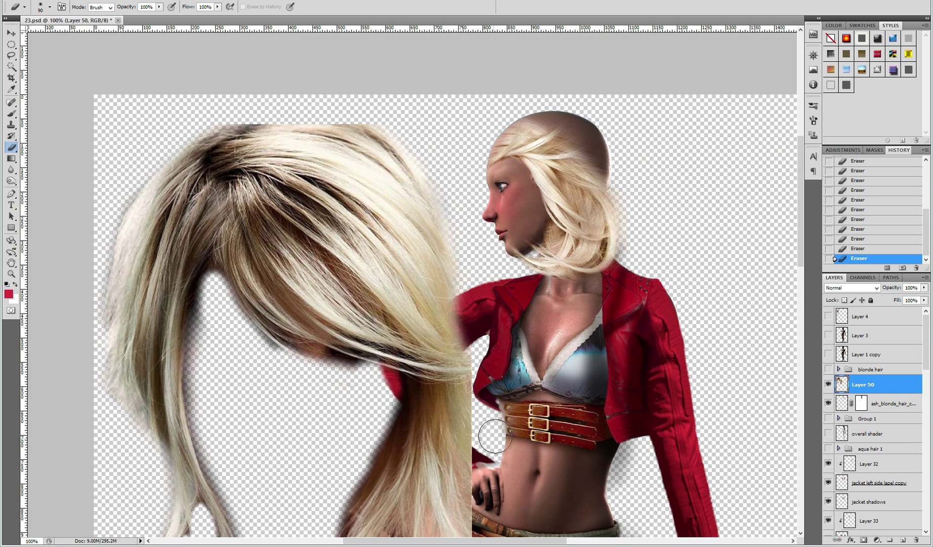
Step: Erase the leftover chin and skin patch below the hair, then zoom out
key(w)
click(427, 494)
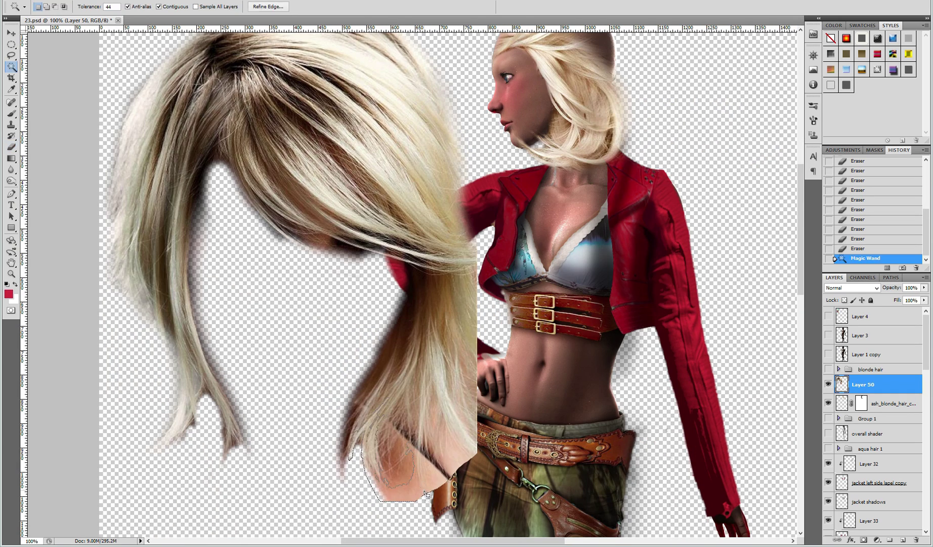
click(11, 146)
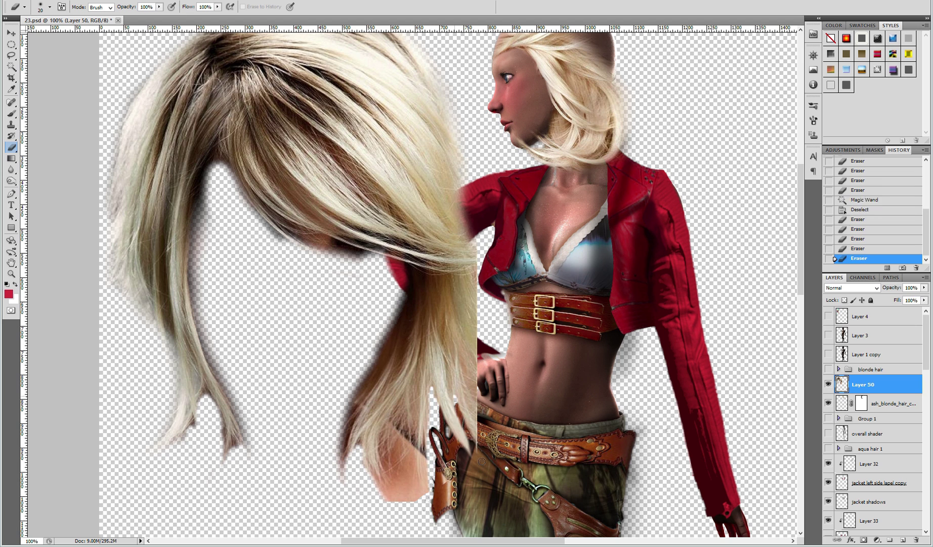
drag(398, 488, 416, 412)
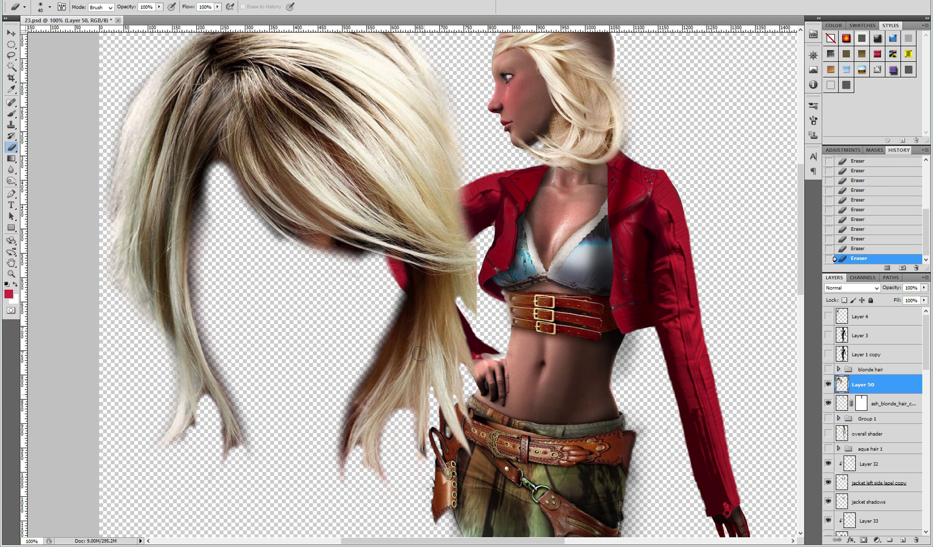
key(z)
alt+click(431, 239)
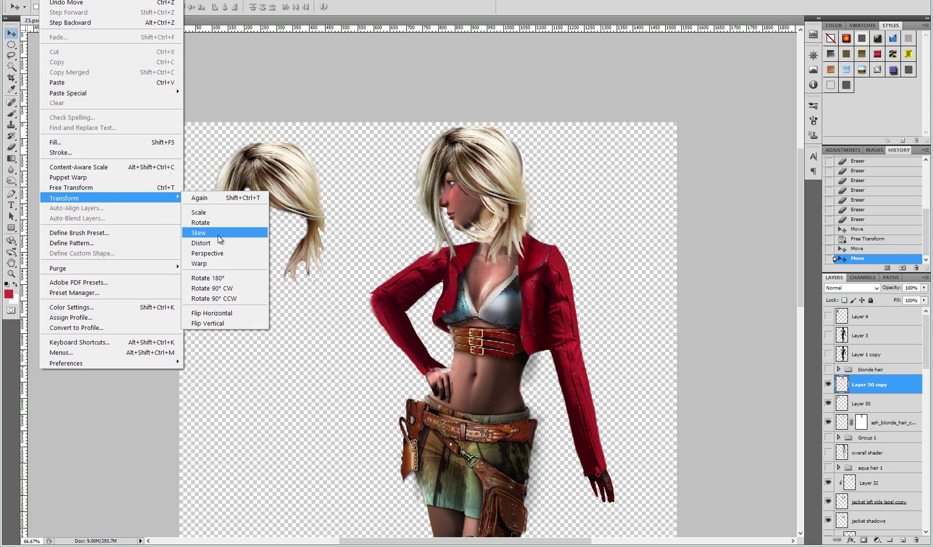
Step: Rotate the copied hair and mask out strands near the face
click(212, 230)
drag(511, 241, 443, 220)
key(Return)
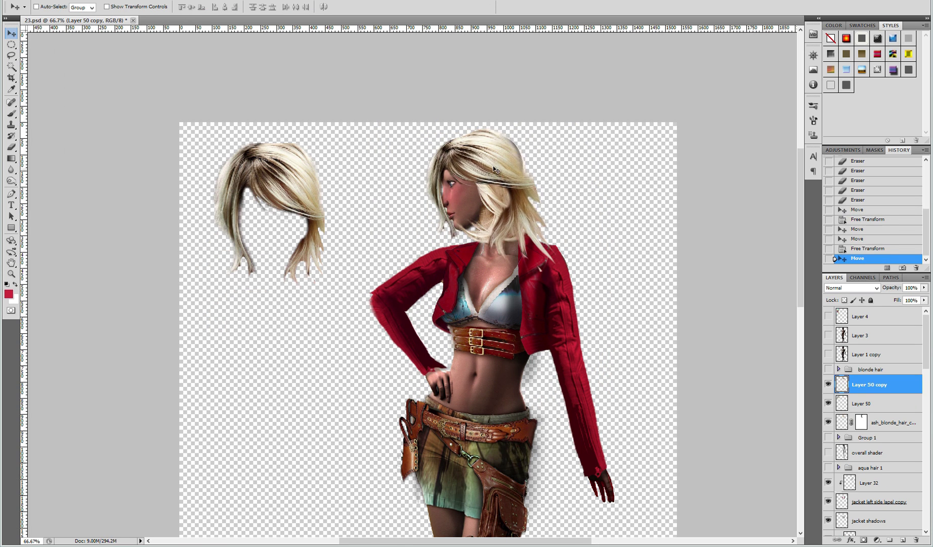
drag(437, 186, 449, 226)
key(z)
click(460, 205)
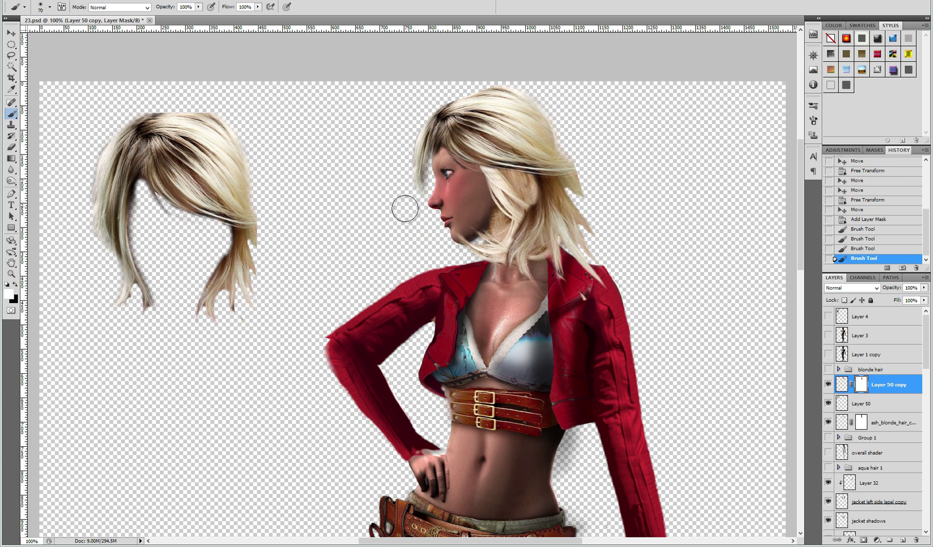
Step: Duplicate the hair copy layer, move it lower in the stack, and nudge it
right_click(890, 384)
click(881, 202)
mouse_move(890, 384)
mouse_down()
mouse_move(867, 510)
mouse_move(916, 539)
mouse_up()
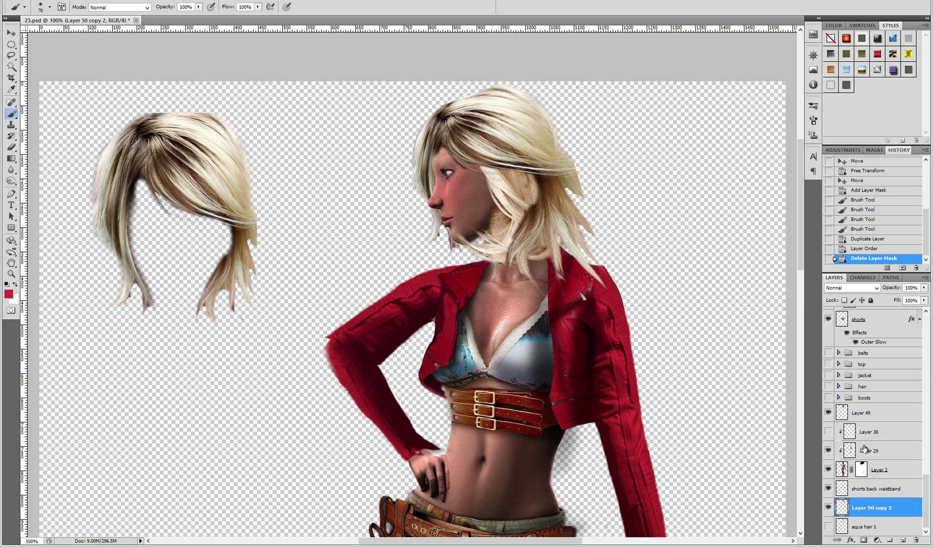
key(v)
drag(510, 182, 514, 184)
key(b)
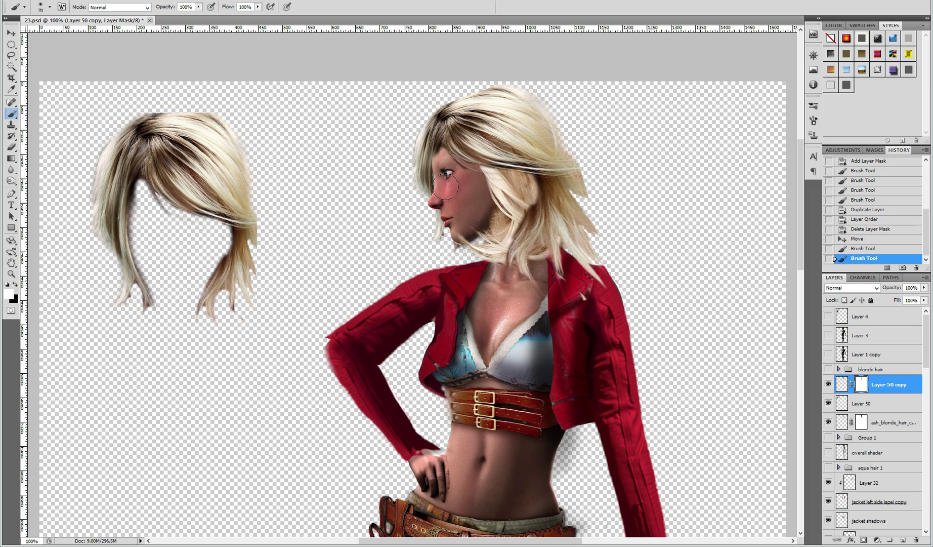
key(v)
click(870, 239)
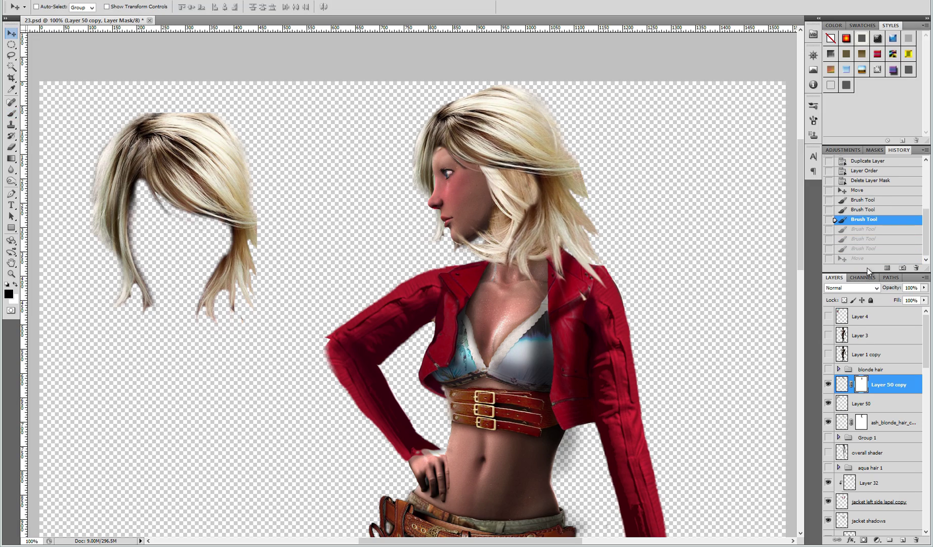
Step: Erase stray hair strands along the hair edges
key(e)
mouse_move(557, 135)
mouse_down()
mouse_move(594, 226)
mouse_move(622, 245)
mouse_up()
scroll(577, 185, up, 3)
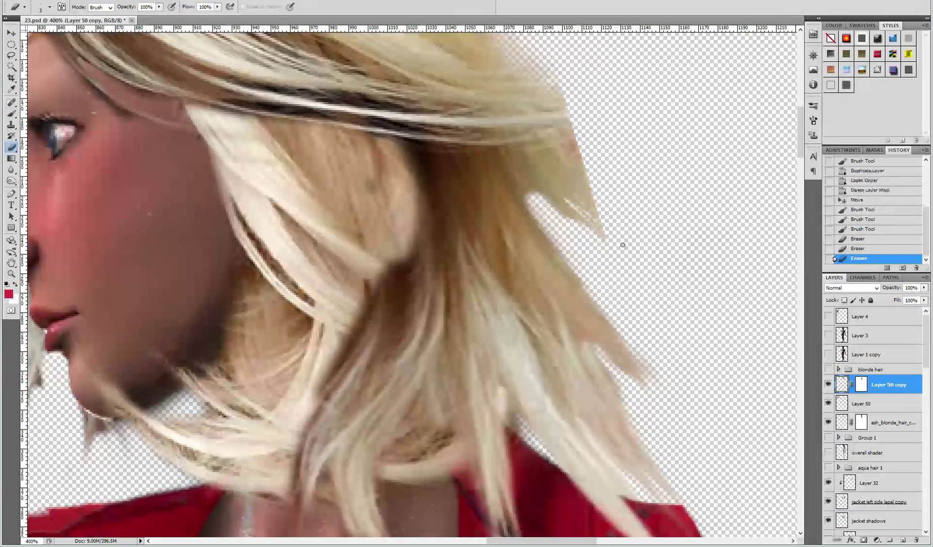
mouse_move(591, 212)
mouse_down()
mouse_move(558, 157)
mouse_move(504, 98)
mouse_up()
scroll(554, 252, down, 3)
key(b)
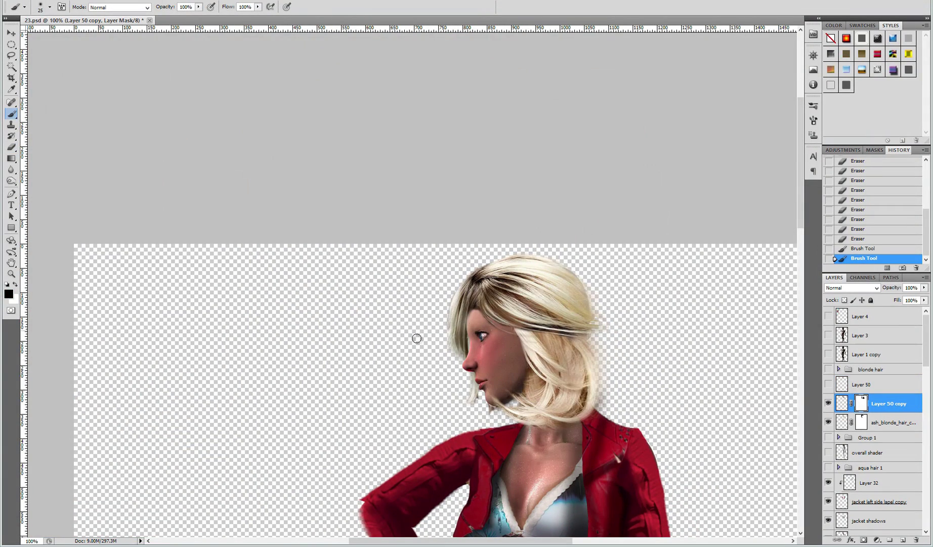
Step: Warp the hair copy to fit the head and trim Layer 50's edge
key(v)
click(240, 260)
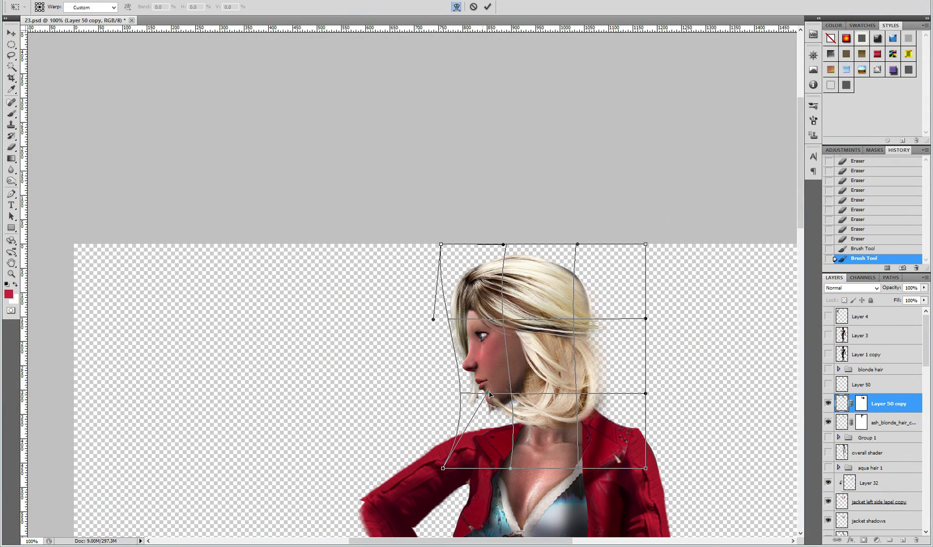
drag(489, 394, 547, 313)
mouse_move(642, 321)
mouse_down()
mouse_move(646, 387)
mouse_move(620, 475)
mouse_up()
key(Return)
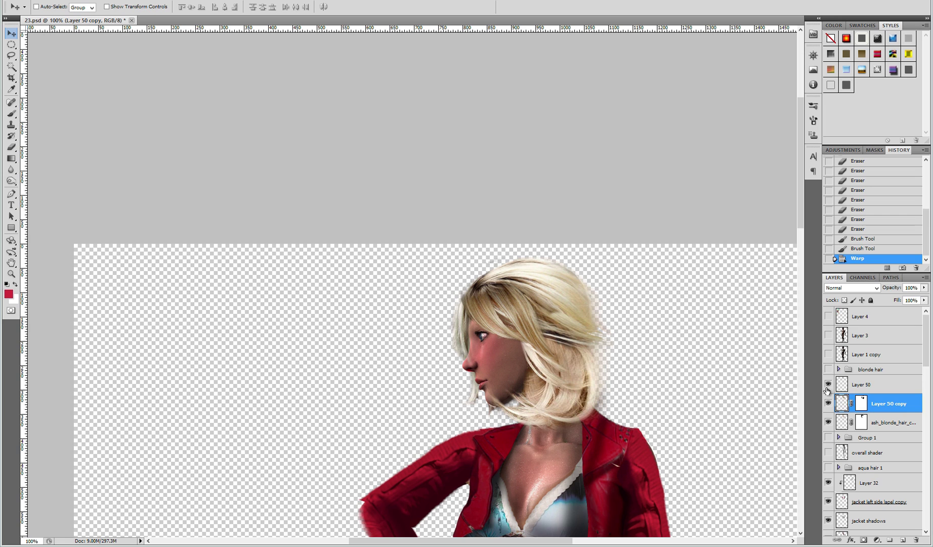
click(862, 384)
key(e)
drag(460, 292, 467, 321)
Step: Duplicate ash_blonde_hair, move the copy lower, and rotate it about 14 degrees
click(890, 422)
key(ctrl+j)
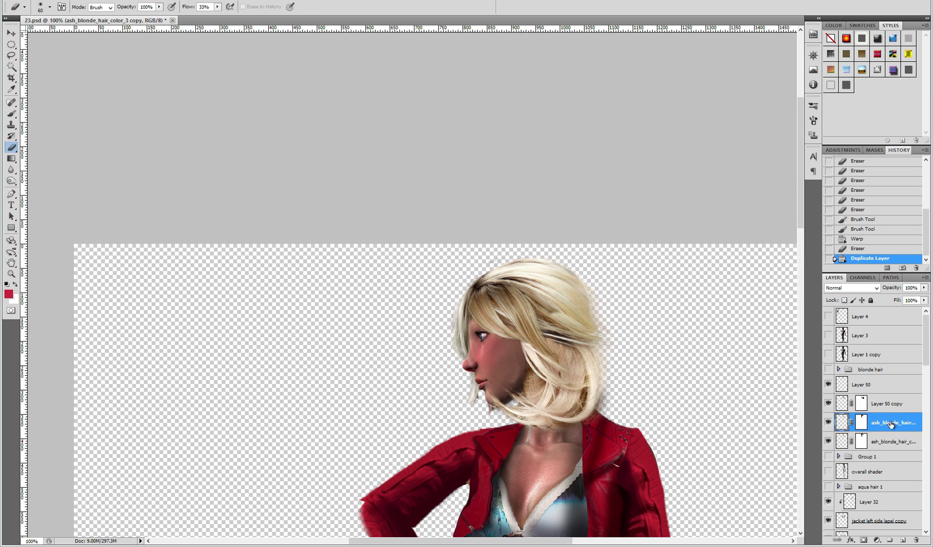
drag(889, 422, 882, 508)
key(v)
drag(376, 328, 390, 306)
key(Return)
scroll(875, 408, up, 5)
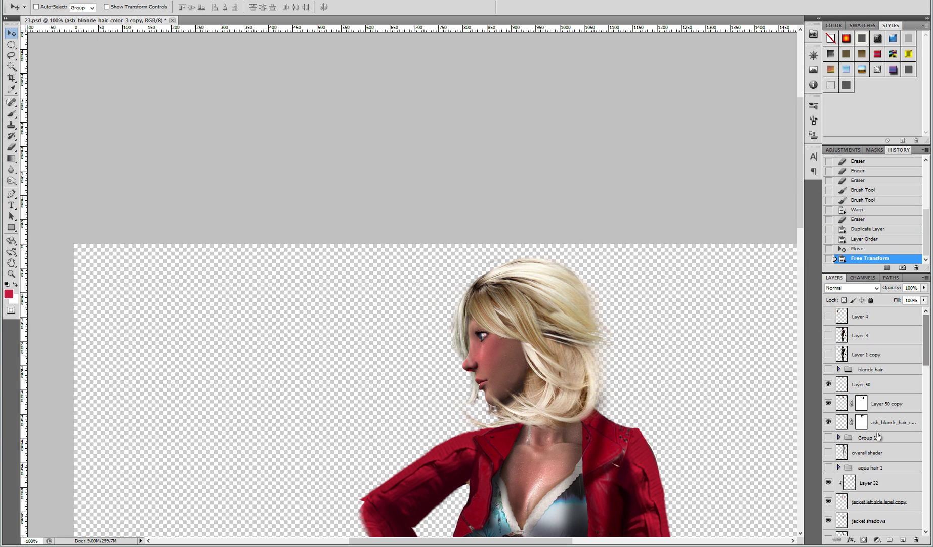
Step: Rename the hair layers 'hair front bangs' and 'hair top cap'
double_click(884, 403)
text(hair top cap)
double_click(861, 384)
text(hair front bangs)
key(Return)
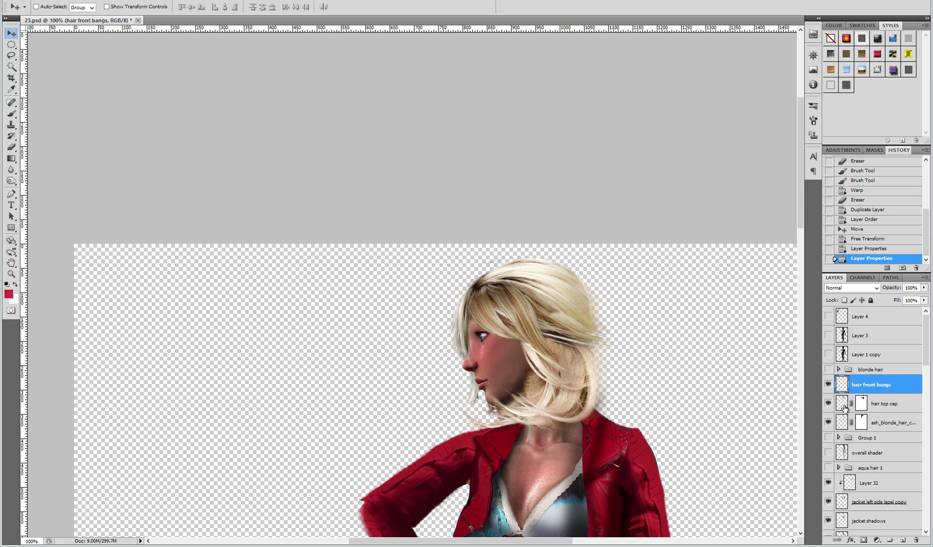
Step: Match Color the bangs to hair top cap and ash_blonde_hair to Layer 1 copy
click(248, 230)
click(155, 386)
click(114, 406)
click(155, 400)
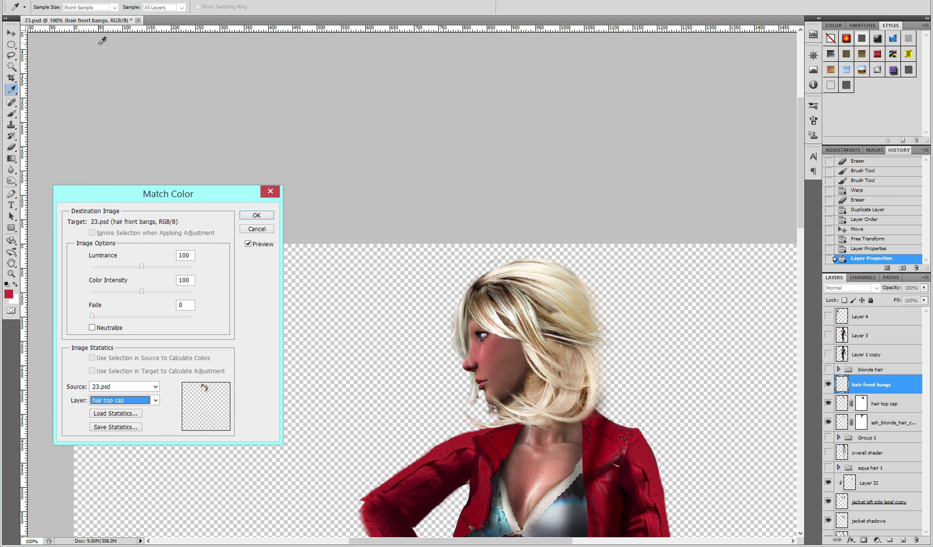
click(257, 215)
click(890, 422)
click(248, 230)
click(155, 399)
click(136, 56)
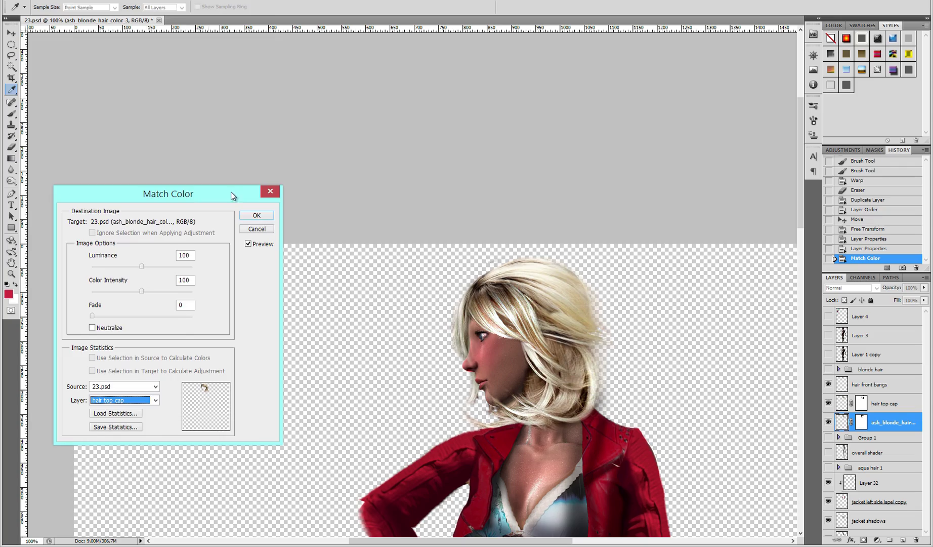
key(Return)
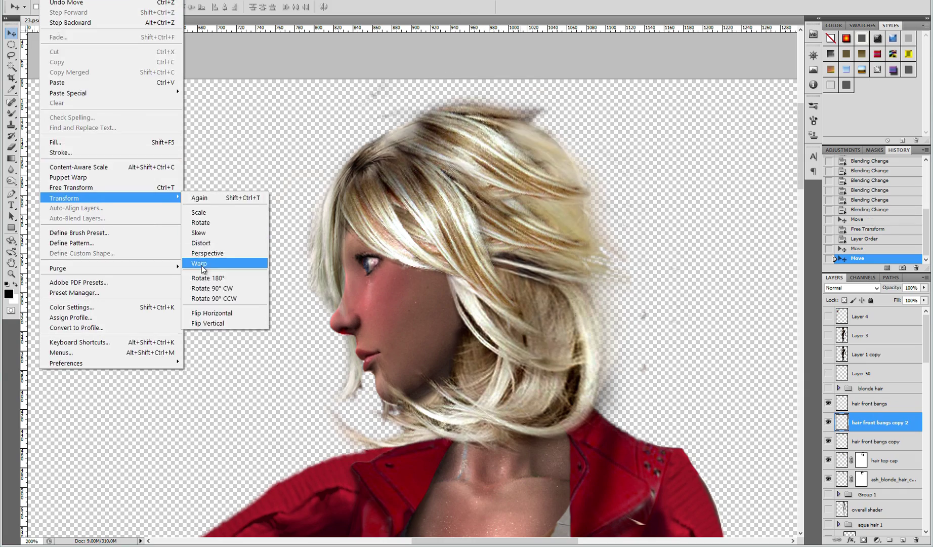
Step: Warp the bangs copy's lower corner and rotate it clockwise
click(218, 261)
drag(696, 313, 678, 358)
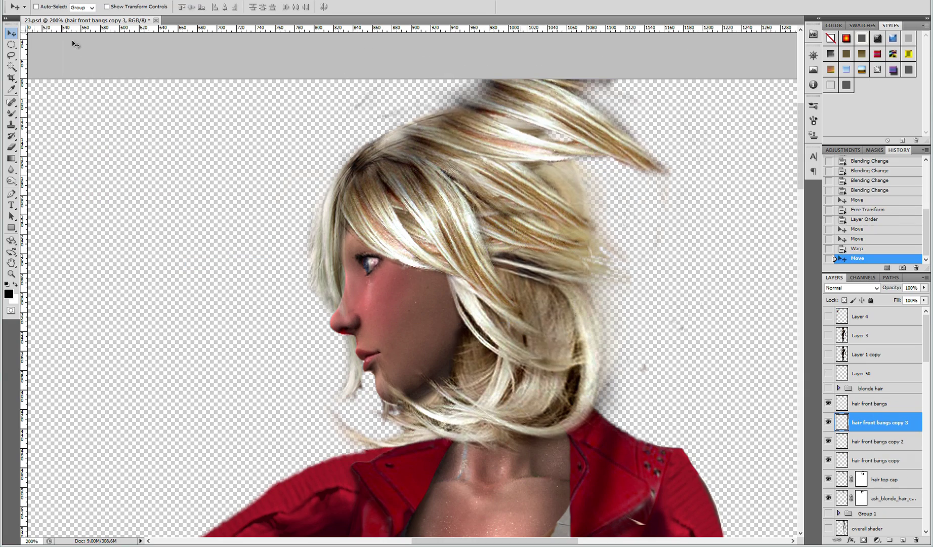
drag(724, 102, 740, 219)
key(Return)
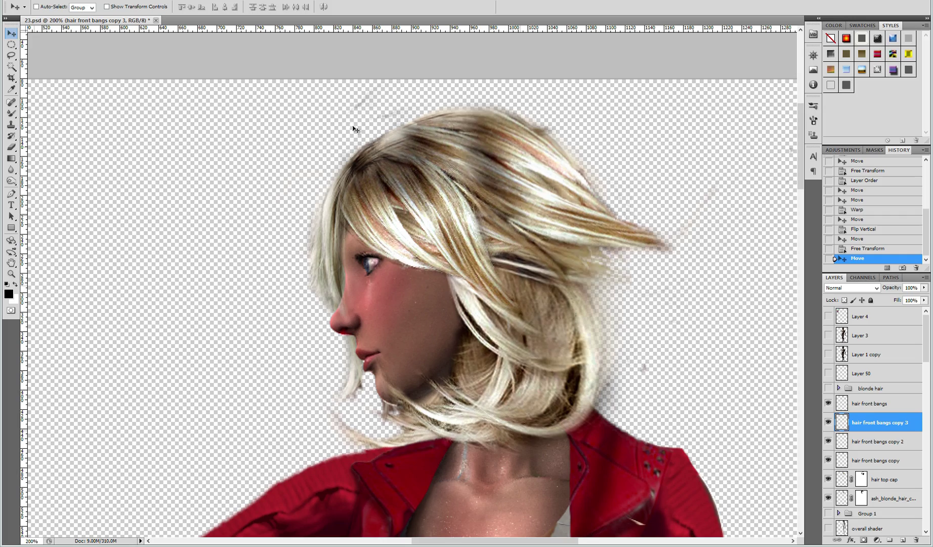
key(b)
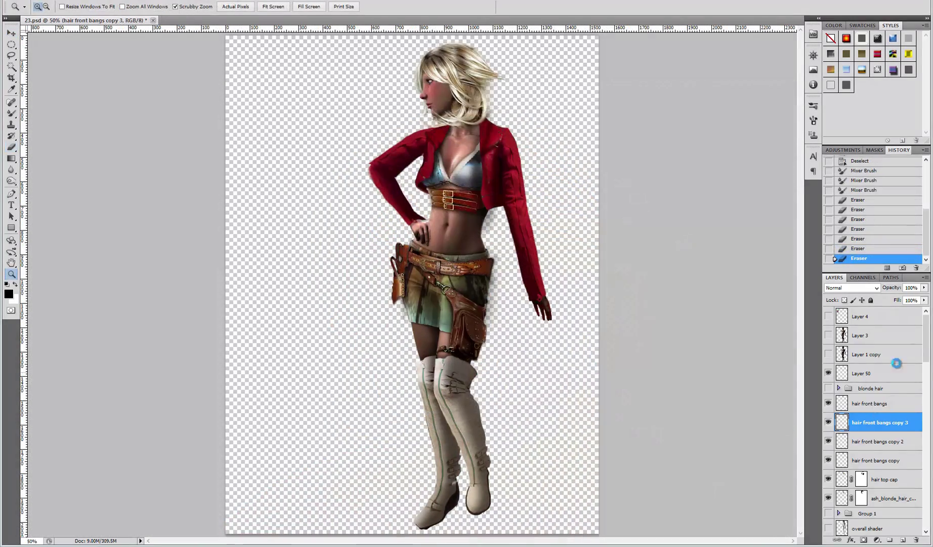
scroll(875, 438, down, 5)
Step: On Layer 38, paint brown streaks above the eye and near the cheek
click(868, 412)
key(ctrl+d)
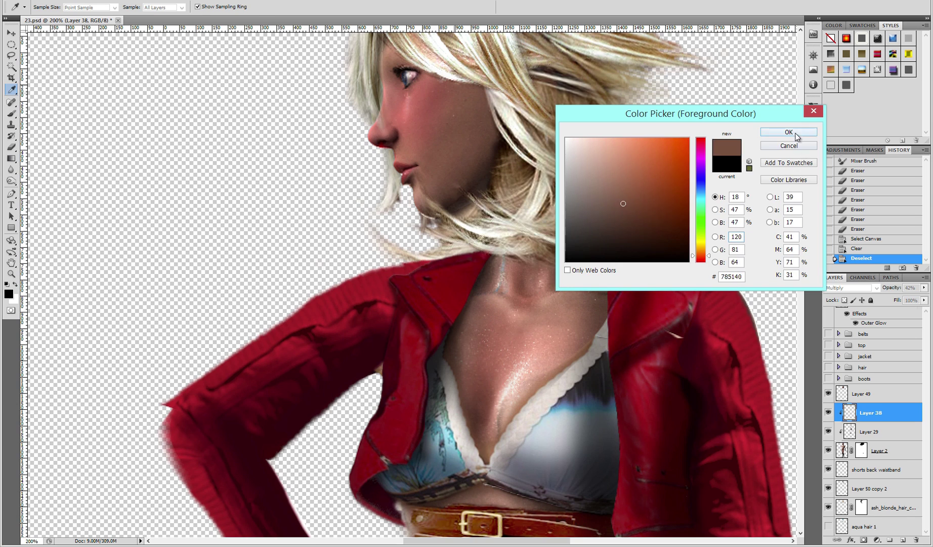
click(789, 132)
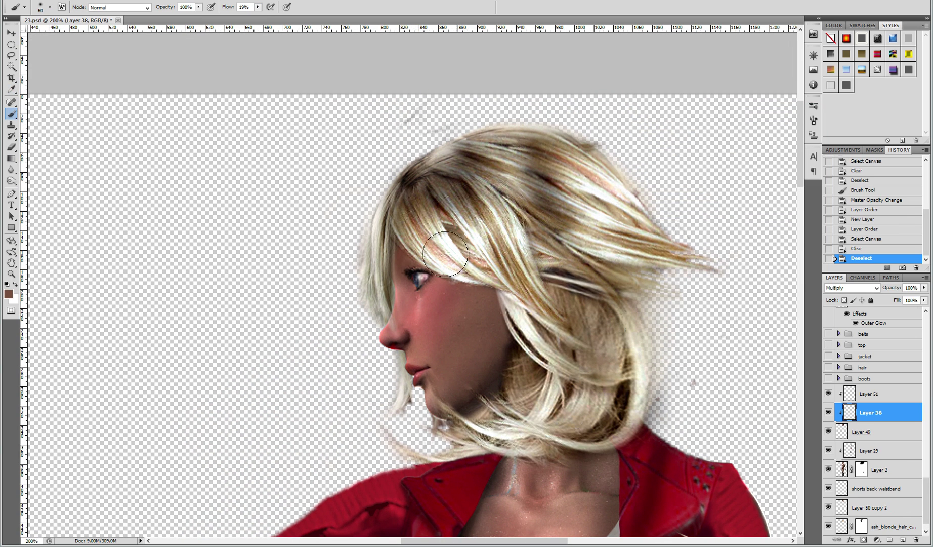
mouse_move(444, 253)
mouse_down()
mouse_move(430, 272)
mouse_move(463, 262)
mouse_up()
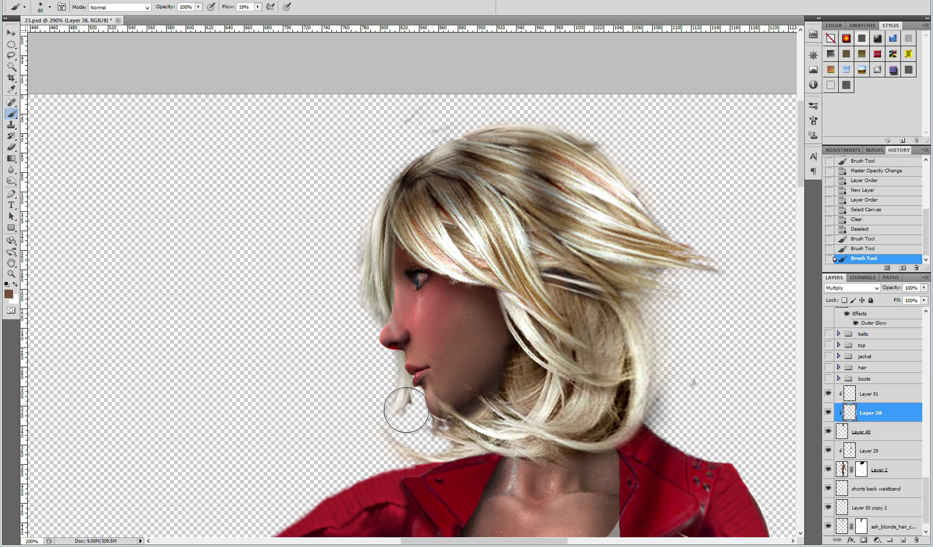
drag(511, 389, 511, 409)
drag(506, 335, 471, 396)
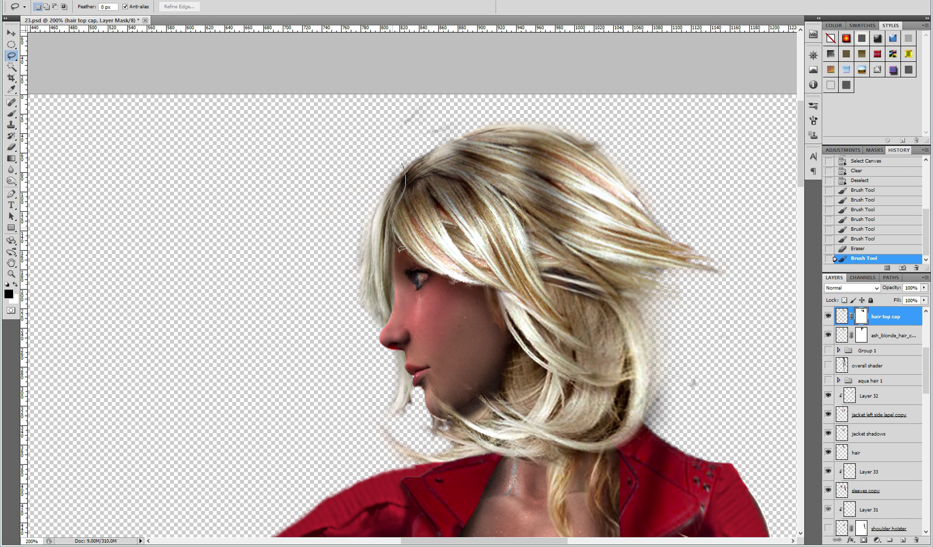
Step: Outline the front hair strand, distort it rightward, and paste it onto its own layer
drag(359, 204, 370, 184)
key(alt+e)
click(219, 245)
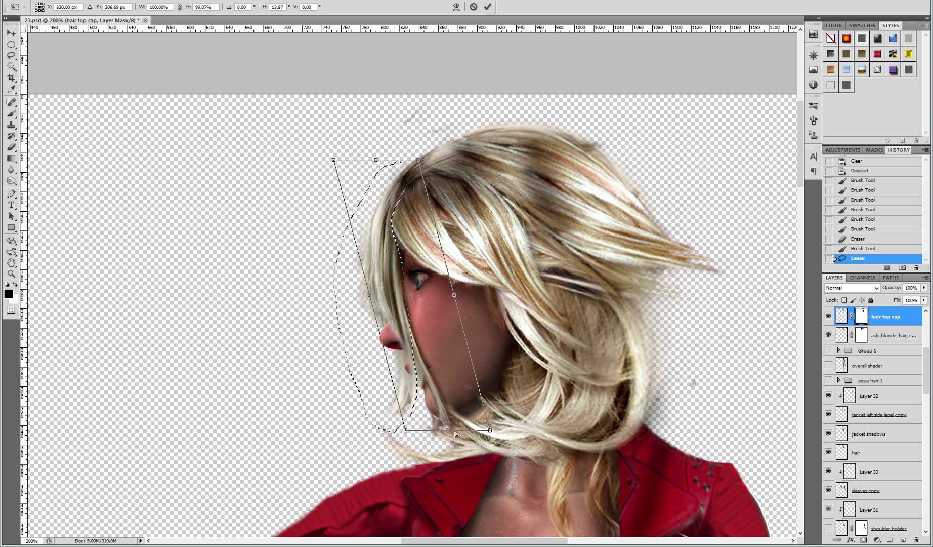
drag(376, 433, 448, 436)
key(Return)
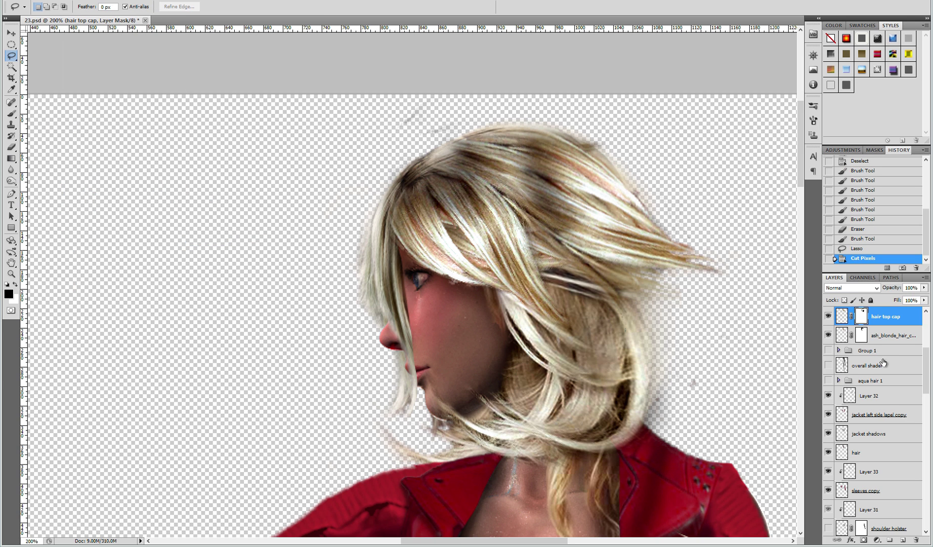
scroll(922, 357, up, 3)
key(ctrl+z)
click(876, 414)
key(ctrl+v)
key(v)
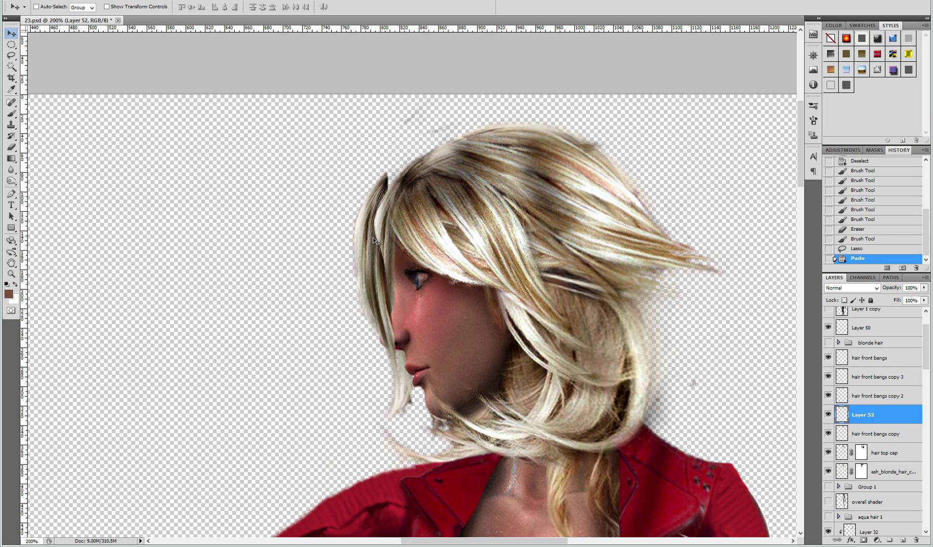
key(Right)
Step: Distort and warp the pasted strand to curve over the cheek toward the chin
key(alt+e)
click(219, 240)
drag(395, 425, 435, 425)
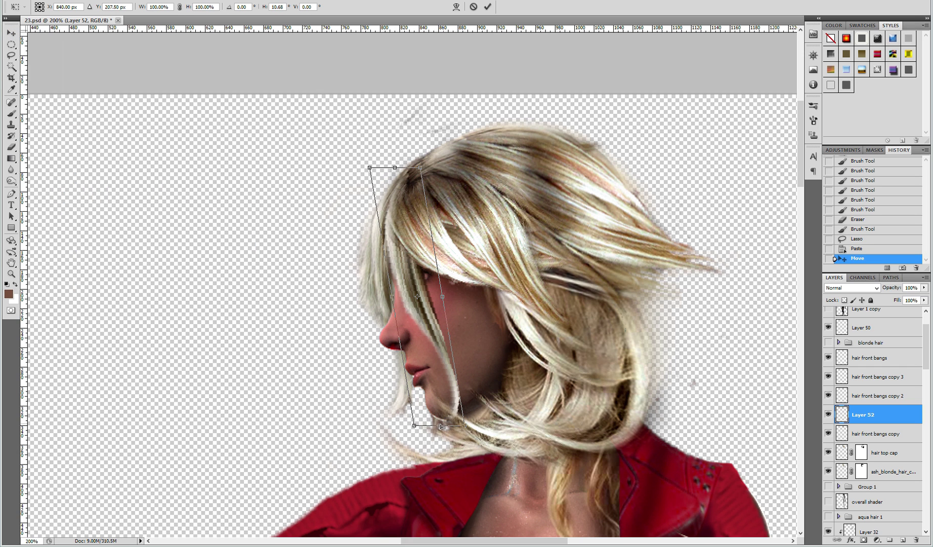
key(alt+e)
click(218, 260)
drag(384, 254, 348, 266)
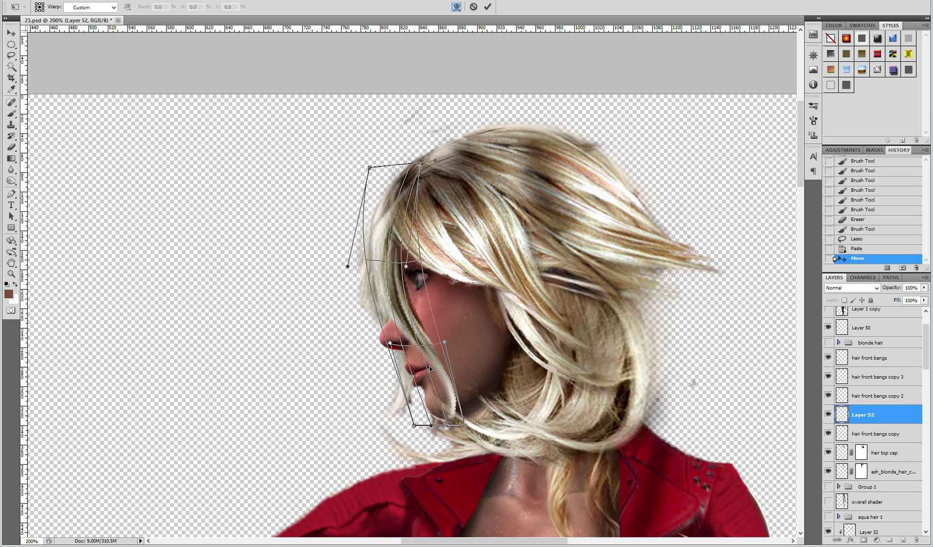
drag(431, 426, 458, 421)
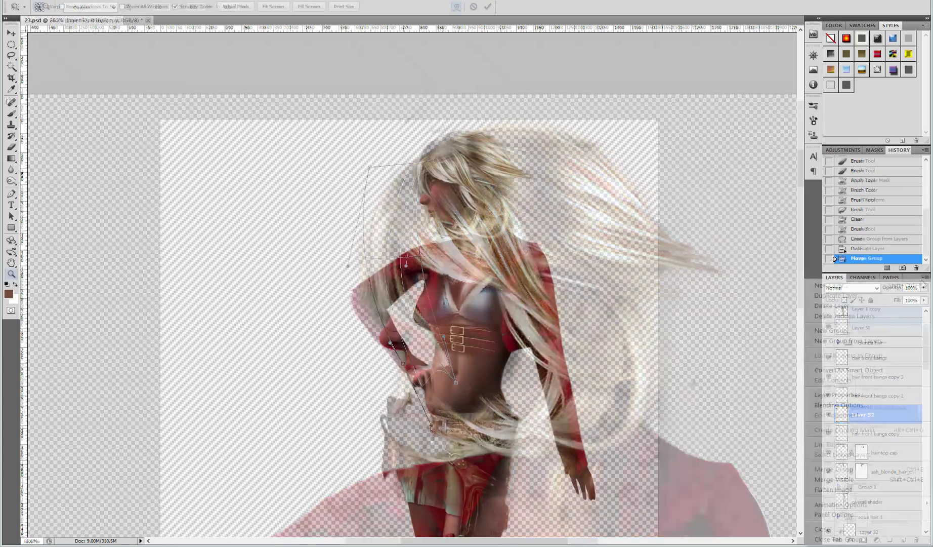
Step: Add a clipped new layer and pick cyan #70edff as the paint colour
key(ctrl+shift+n)
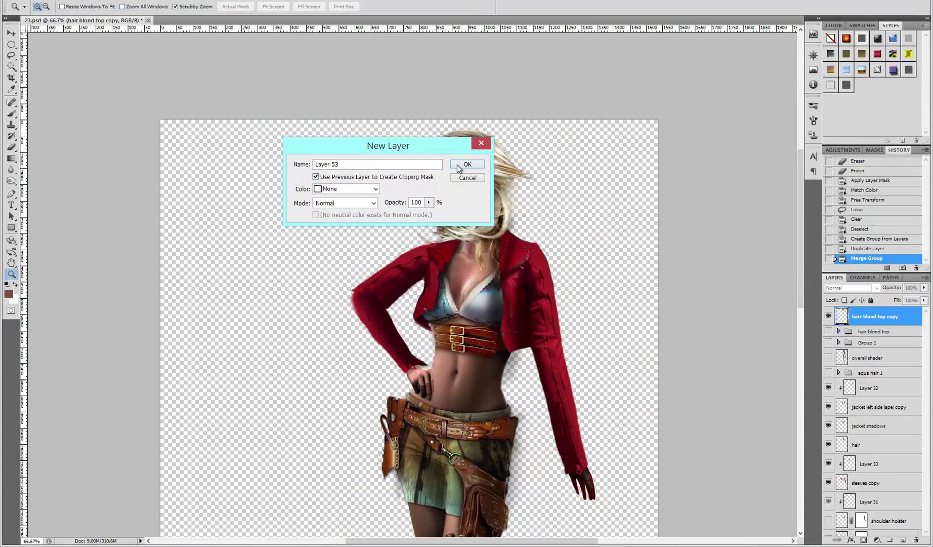
click(467, 164)
key(i)
click(9, 294)
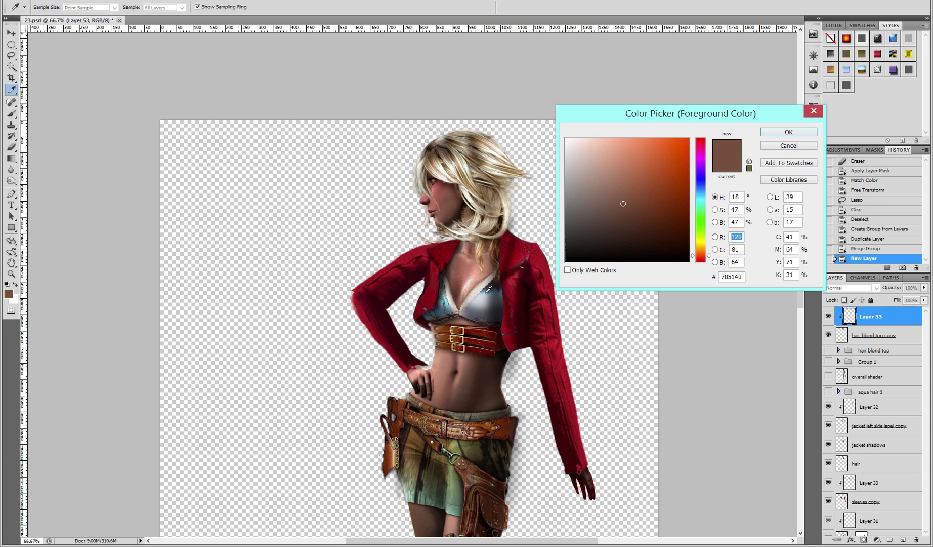
click(621, 178)
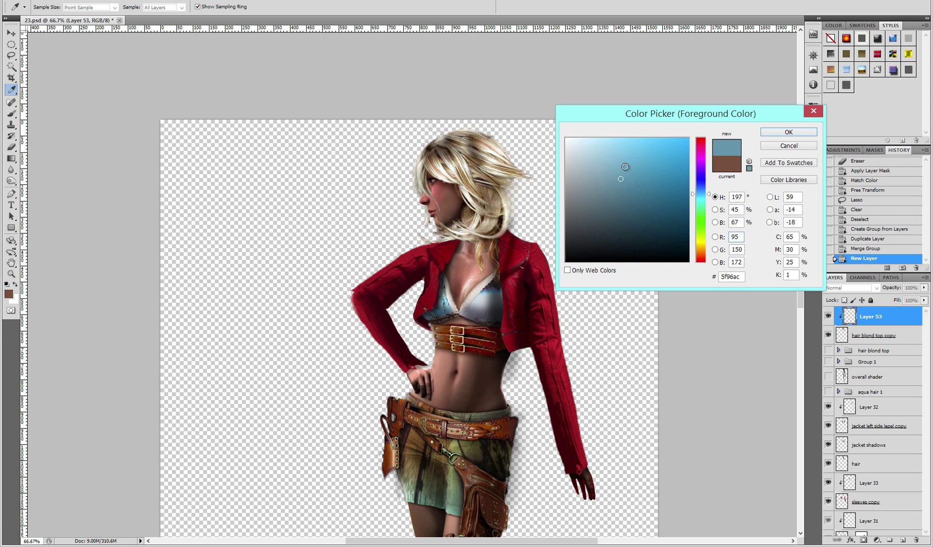
drag(707, 201, 710, 203)
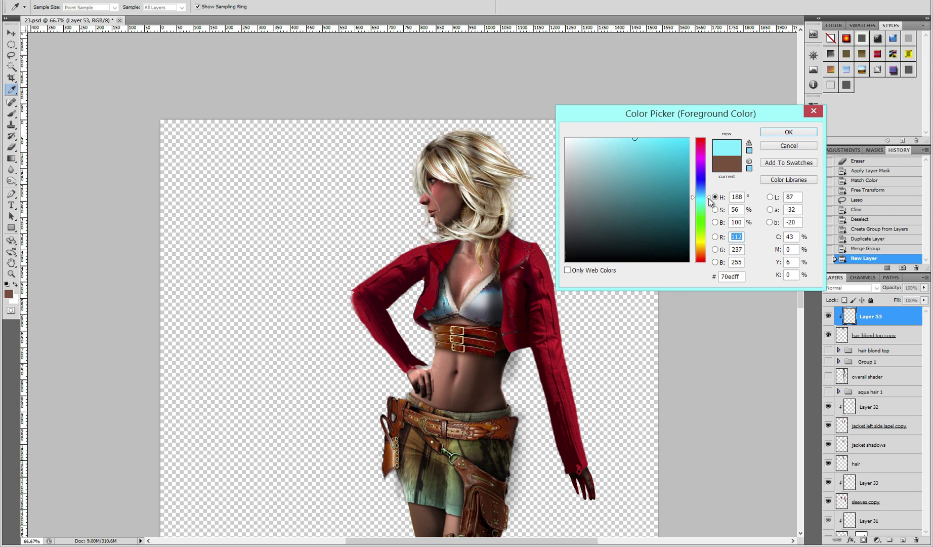
click(786, 136)
key(b)
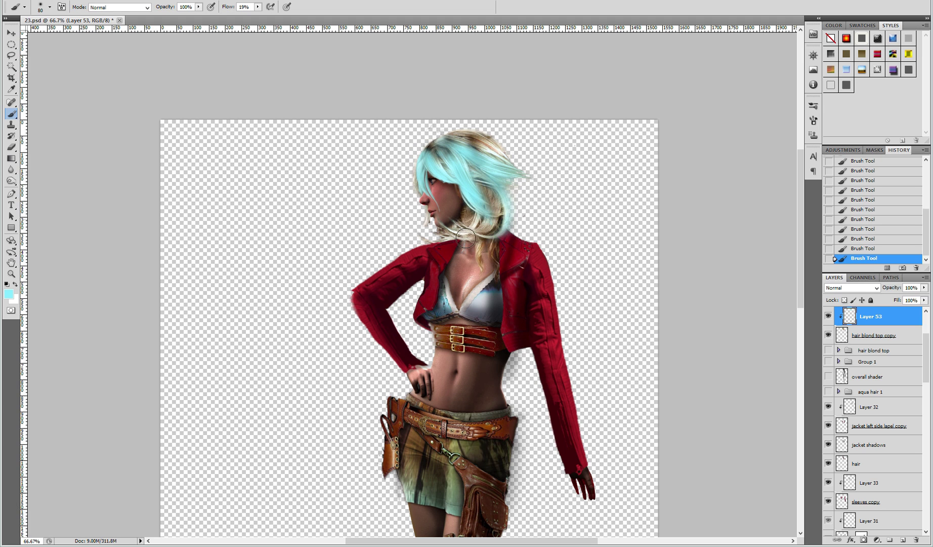
Step: Try Color and Overlay blending, then set the cyan layer to Hue
click(838, 289)
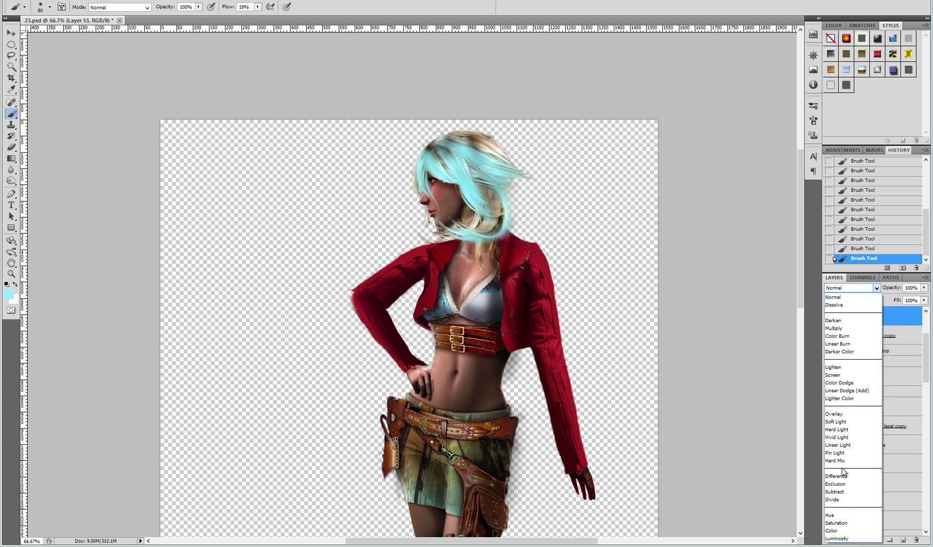
click(839, 528)
click(849, 287)
click(835, 413)
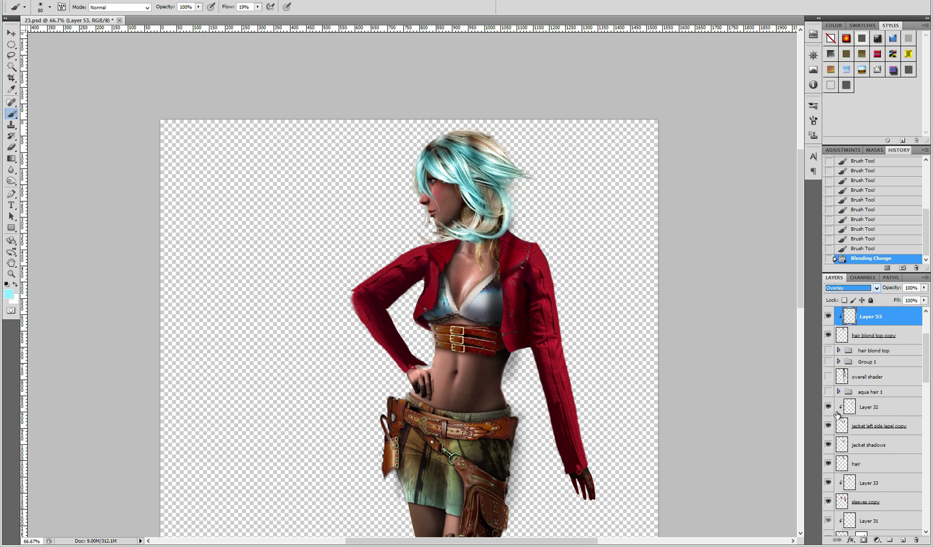
click(846, 288)
click(844, 514)
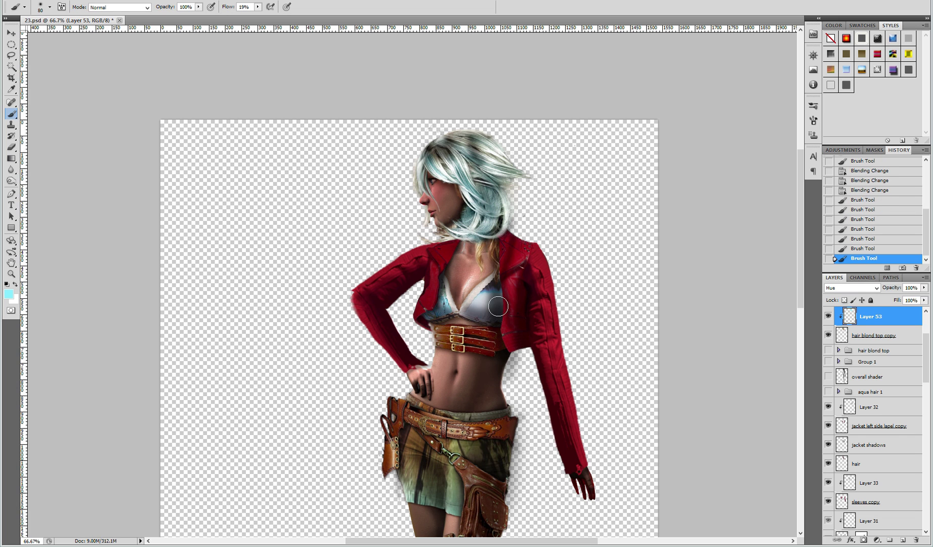
click(877, 465)
Step: Add a clipped Hue-blended paint layer above the hair for the chest strands
click(927, 278)
click(846, 284)
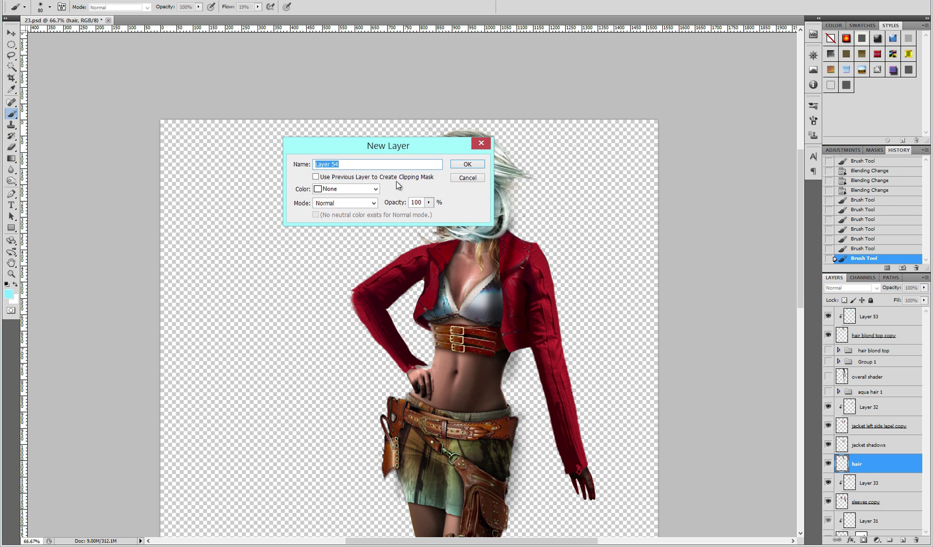
click(467, 166)
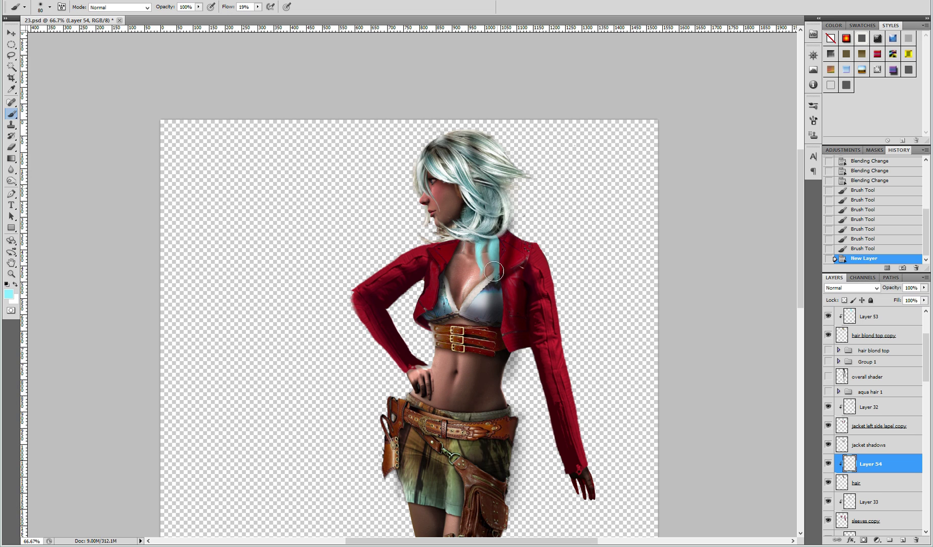
click(849, 291)
click(834, 508)
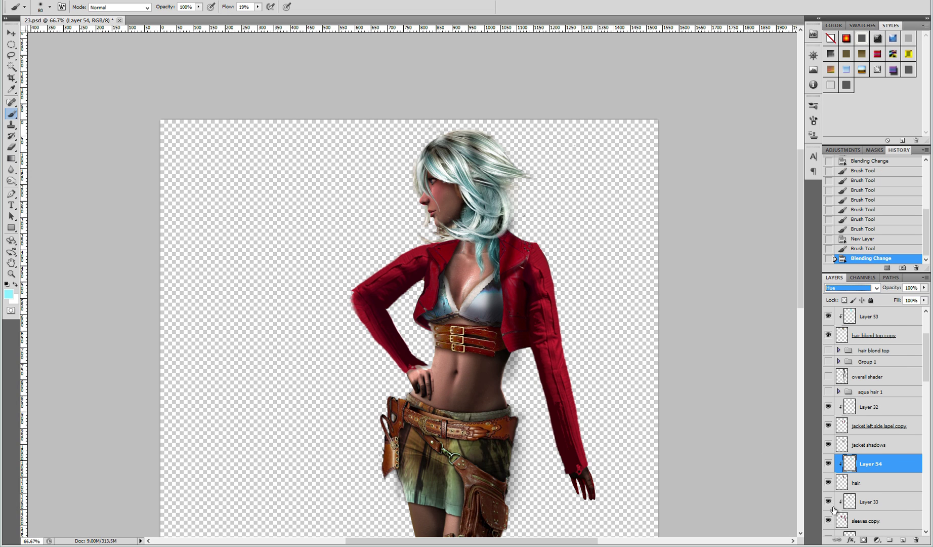
scroll(895, 419, down, 5)
scroll(889, 473, down, 5)
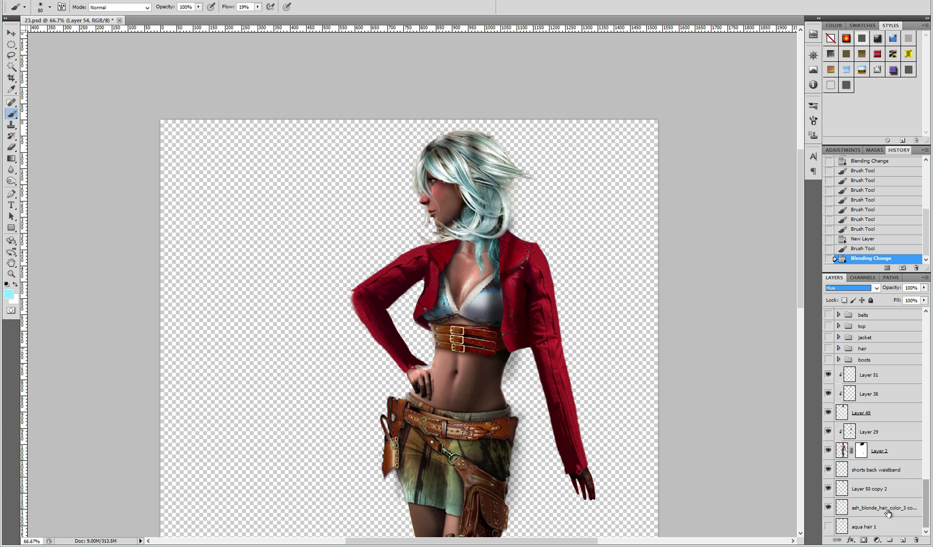
Step: Select the ash blonde hair layer and begin another new layer
click(889, 508)
click(926, 278)
click(897, 285)
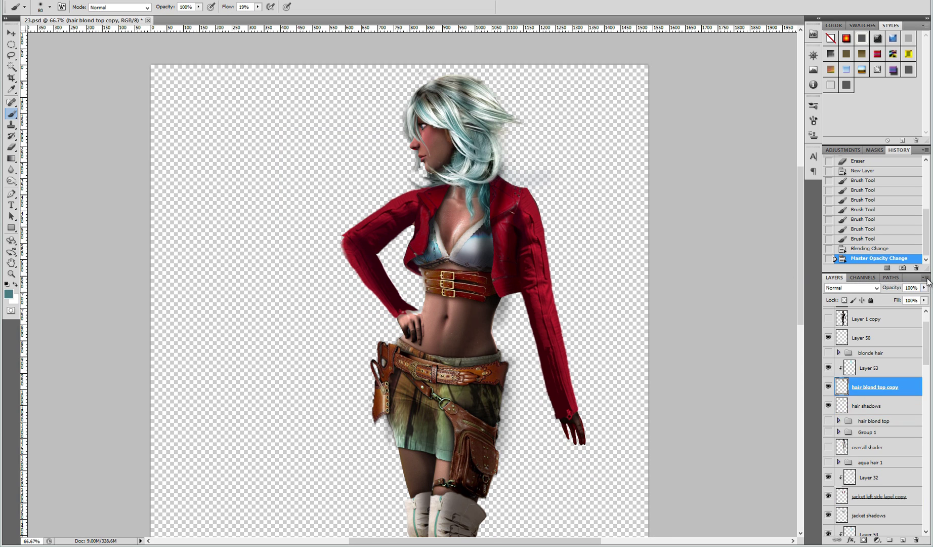
Step: Paint teal shading into the hair on new clipped Layer 58, blended as Multiply
click(466, 166)
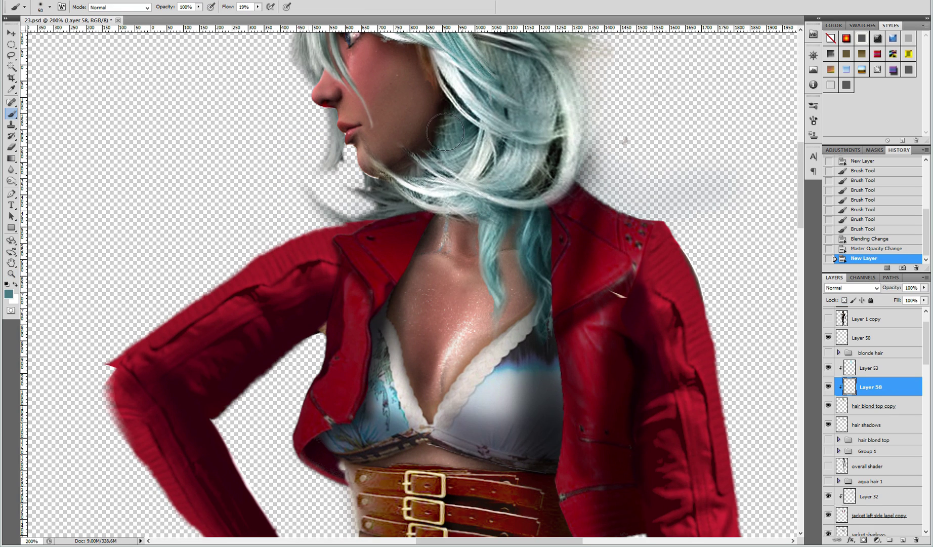
scroll(437, 167, up, 2)
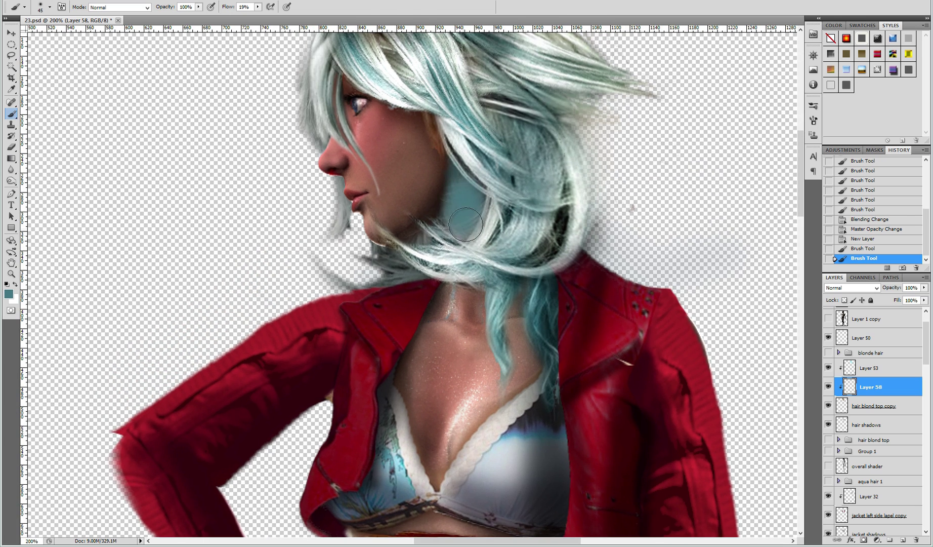
drag(463, 224, 496, 219)
click(852, 287)
click(834, 332)
Step: Deepen the hair shading with darker strokes through the hair and crown
click(634, 178)
key(z)
alt+click(591, 252)
alt+click(591, 252)
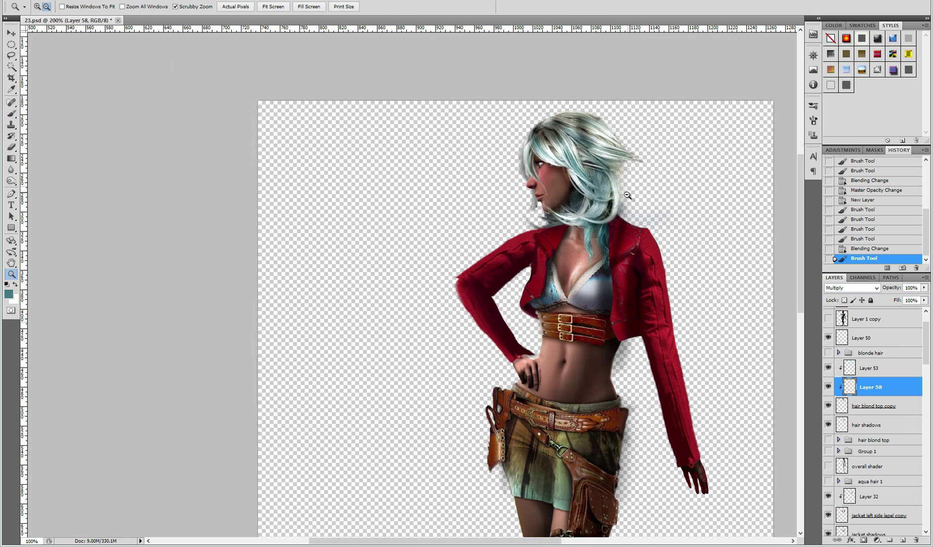
click(576, 182)
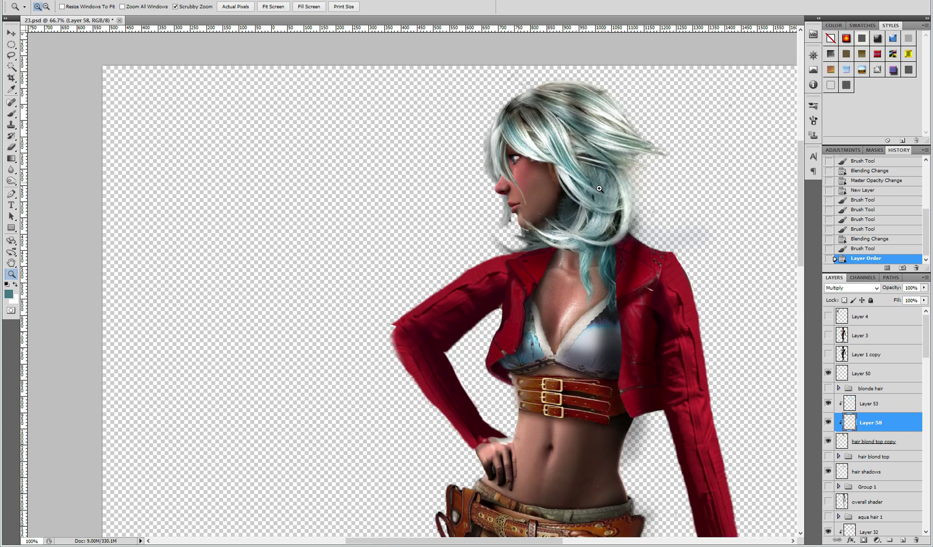
key(b)
drag(576, 146, 642, 234)
mouse_move(598, 211)
mouse_down()
mouse_move(619, 198)
mouse_move(571, 173)
mouse_up()
drag(571, 172, 596, 237)
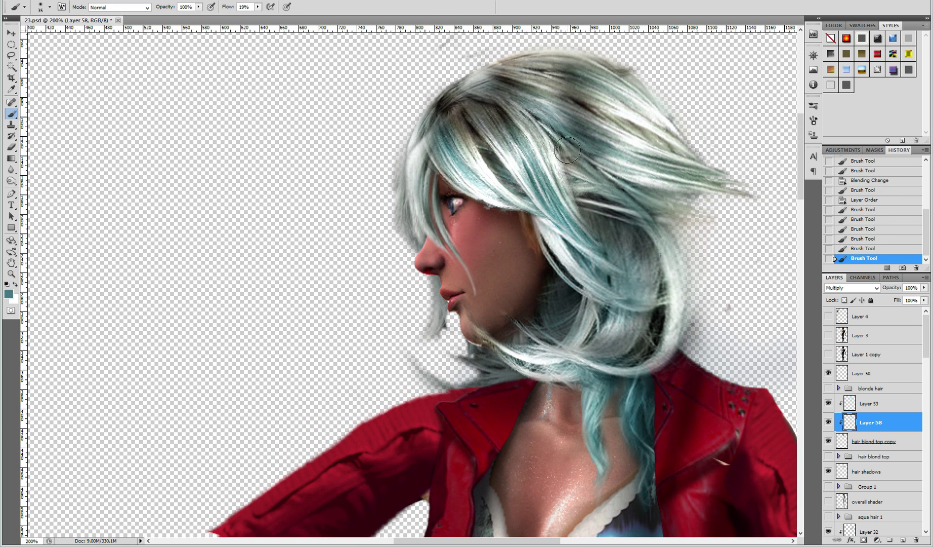
drag(567, 150, 594, 189)
Step: Add a new clipped Layer 59 above Layer 38, zoomed in on the head
key(z)
alt+click(595, 189)
alt+click(594, 189)
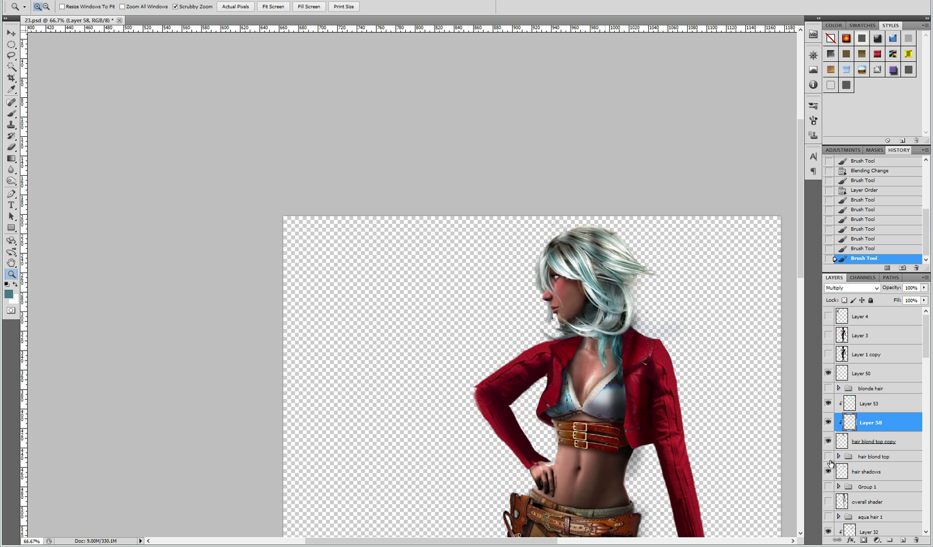
scroll(861, 423, down, 6)
scroll(838, 394, down, 2)
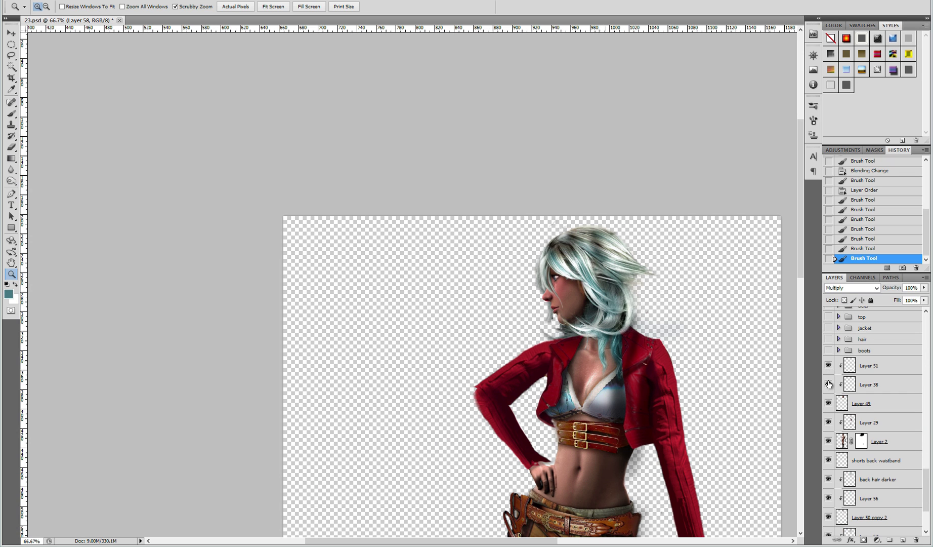
click(863, 385)
key(ctrl+shift+n)
key(Return)
click(565, 306)
click(565, 307)
key(b)
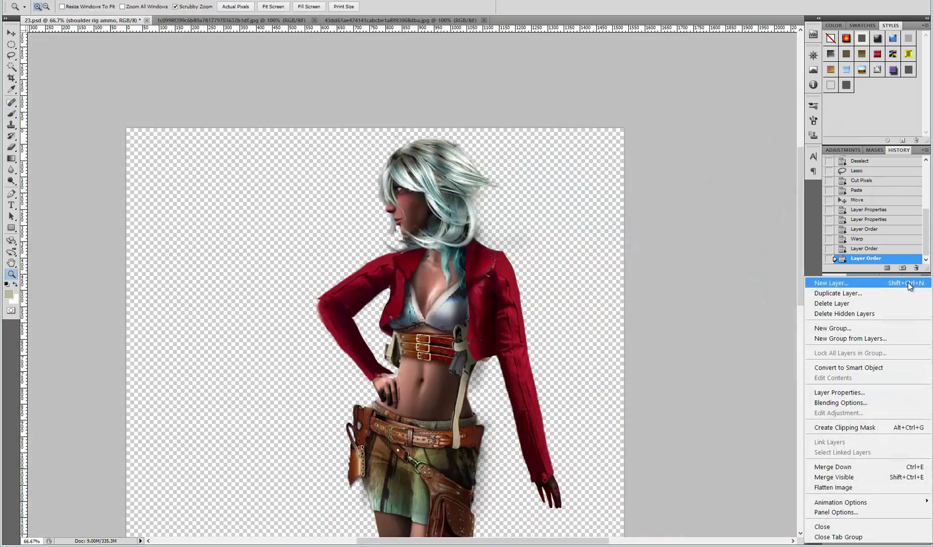
Step: Create a new layer and choose a dark olive foreground colour
click(908, 282)
key(Return)
click(415, 341)
key(b)
click(8, 293)
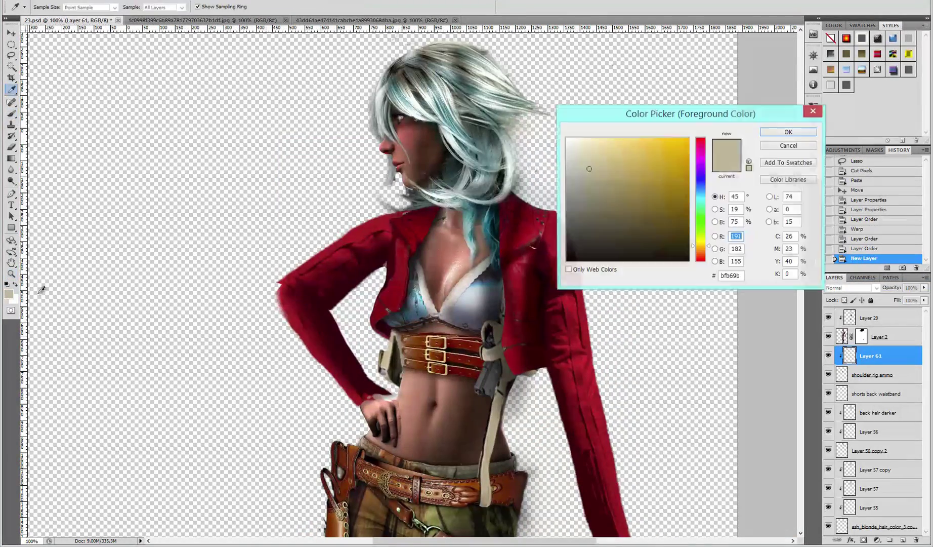
click(786, 132)
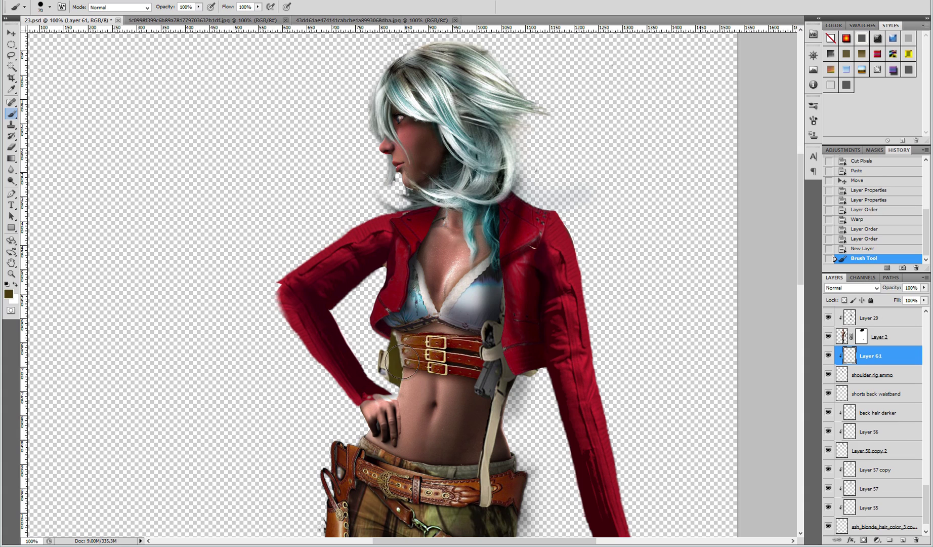
Step: Set the shadow layer to Multiply at lower opacity and blur its strokes
click(852, 287)
click(843, 328)
drag(897, 311, 894, 311)
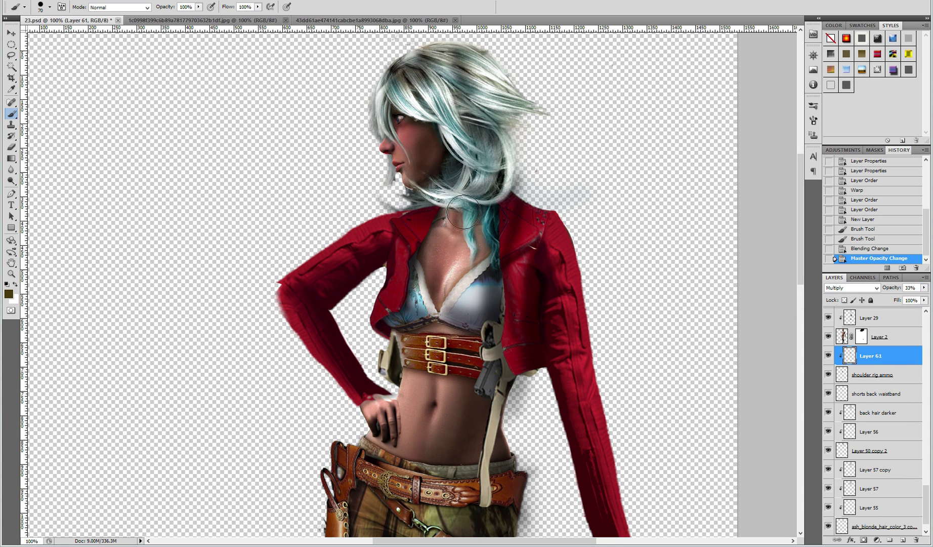
key(alt+t)
click(103, 146)
key(Return)
drag(927, 495, 927, 383)
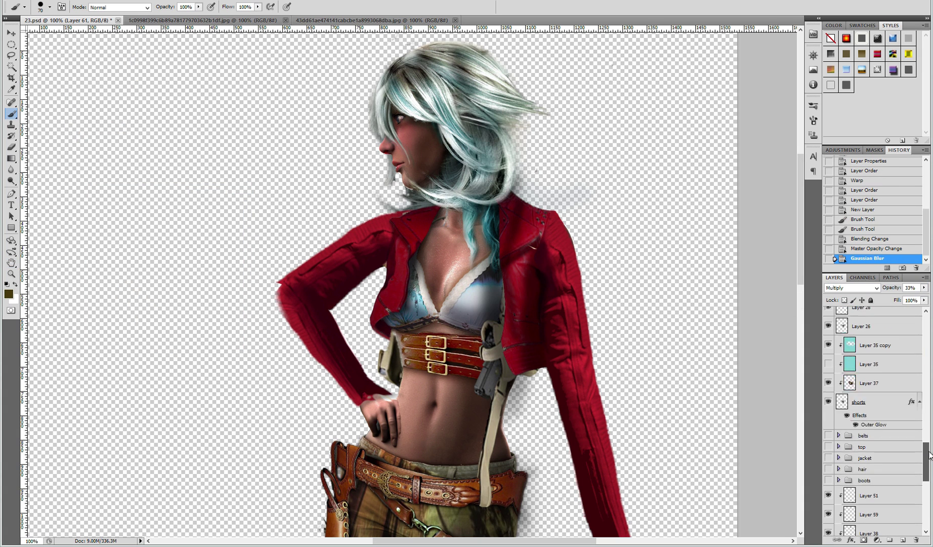
Step: Delete the old shoulder holster layer and add Layer 62 clipped to the gun layer
click(887, 421)
drag(886, 421, 917, 540)
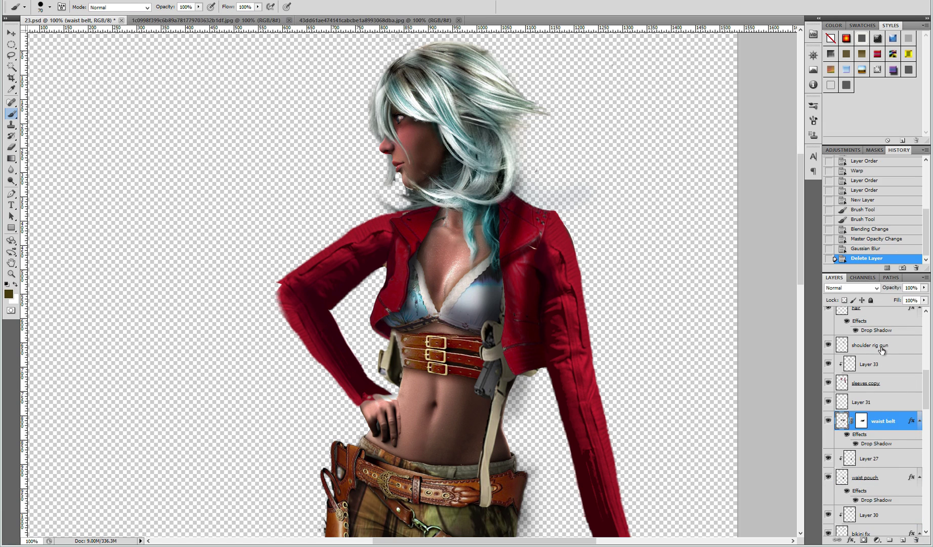
click(875, 344)
key(ctrl+shift+n)
key(Return)
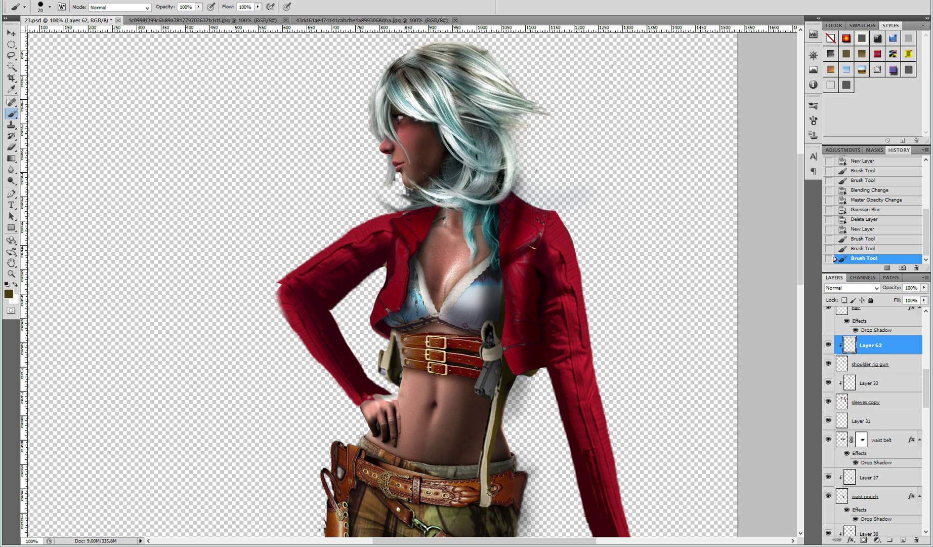
Step: Gaussian-blur Layer 62's strokes and set it to Multiply at 82% opacity
key(alt+t)
click(99, 110)
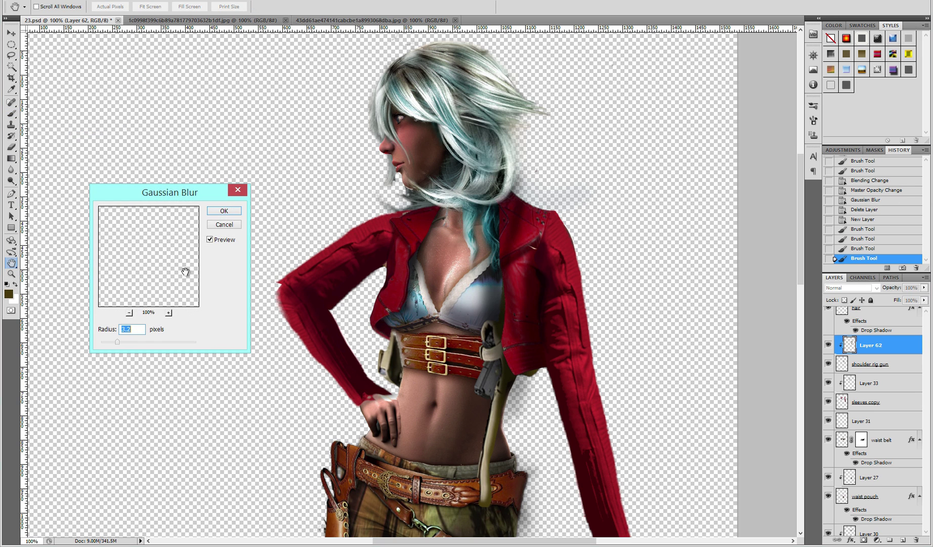
key(Return)
click(852, 287)
click(904, 323)
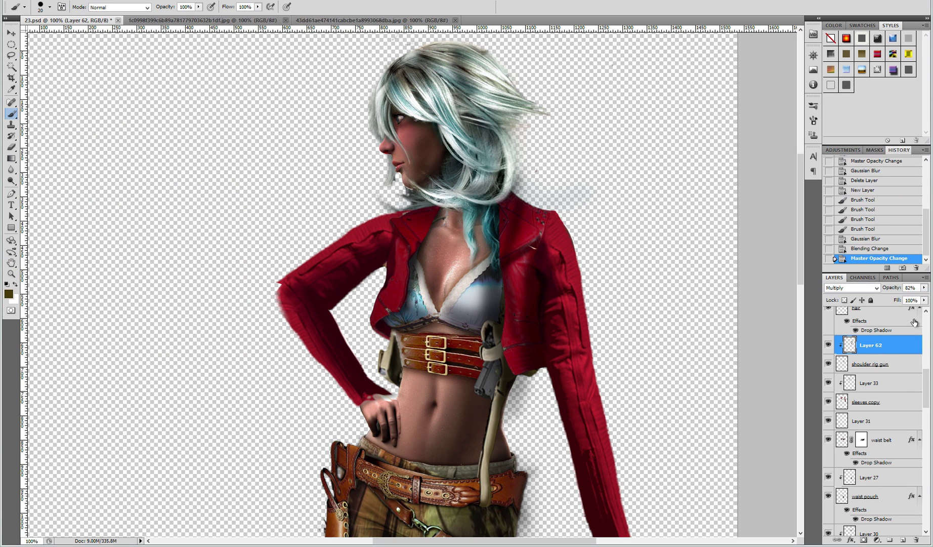
Step: Switch to a softer brush at 41% flow and dab a soft shadow
click(49, 6)
click(59, 73)
key(Return)
key(shift+4)
key(shift+1)
click(502, 344)
key(z)
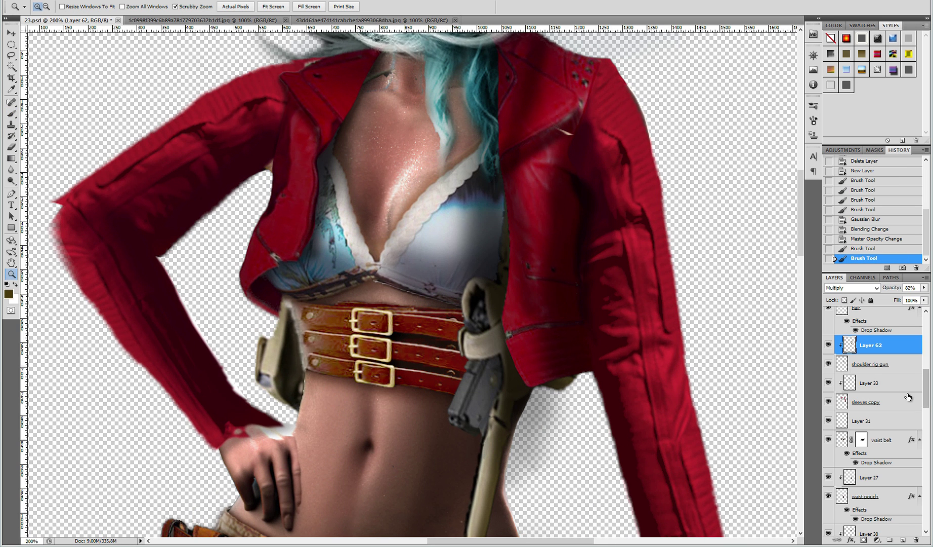
scroll(919, 398, up, 5)
Step: Set up the Eraser with adjusted flow on the jacket shadows layer
click(828, 428)
click(829, 429)
click(871, 429)
click(12, 147)
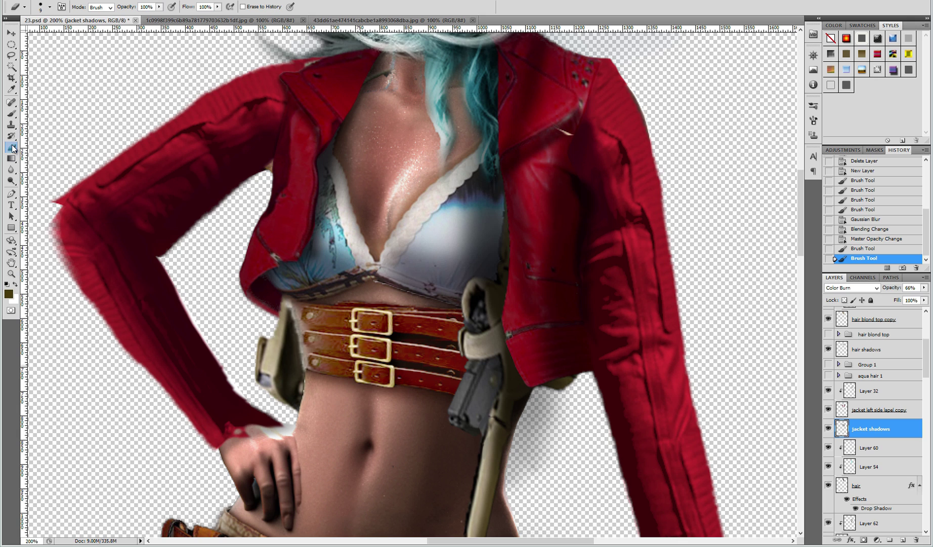
click(49, 6)
drag(218, 7, 200, 32)
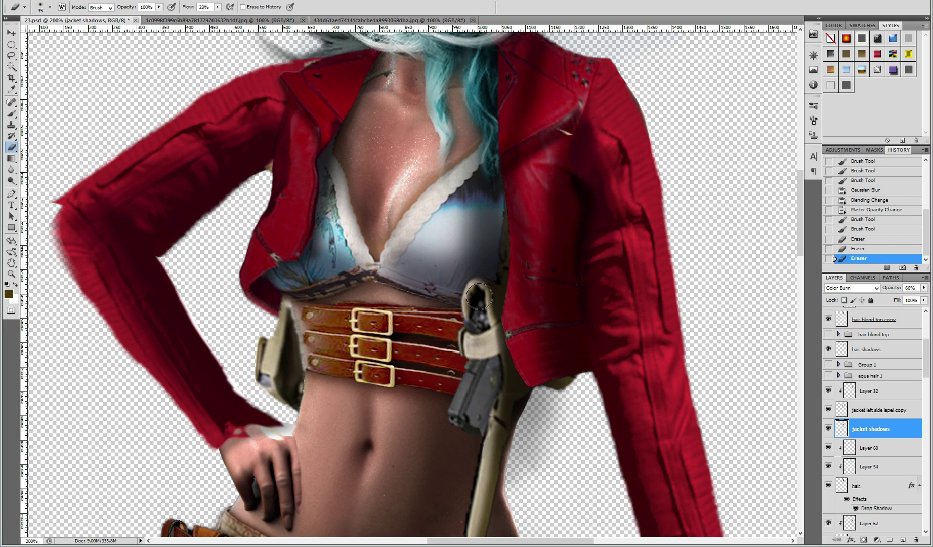
scroll(876, 437, down, 3)
Step: On Layer 62, darken the holster edge with a dark brown dab
click(871, 353)
key(i)
click(9, 293)
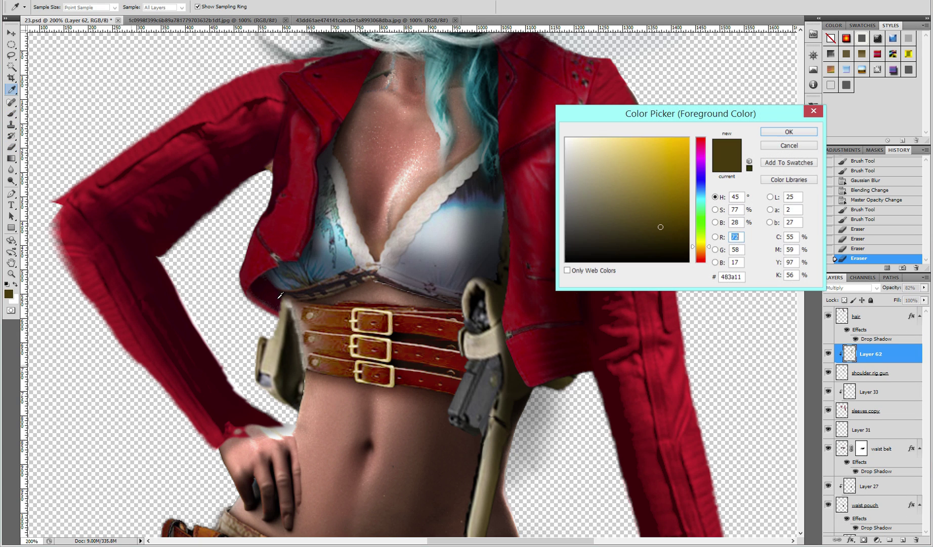
click(779, 136)
key(b)
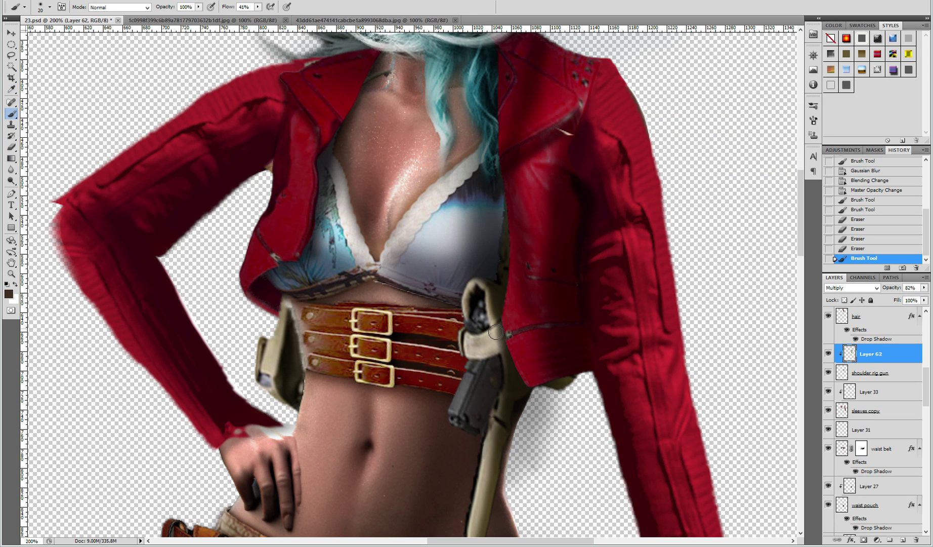
click(503, 332)
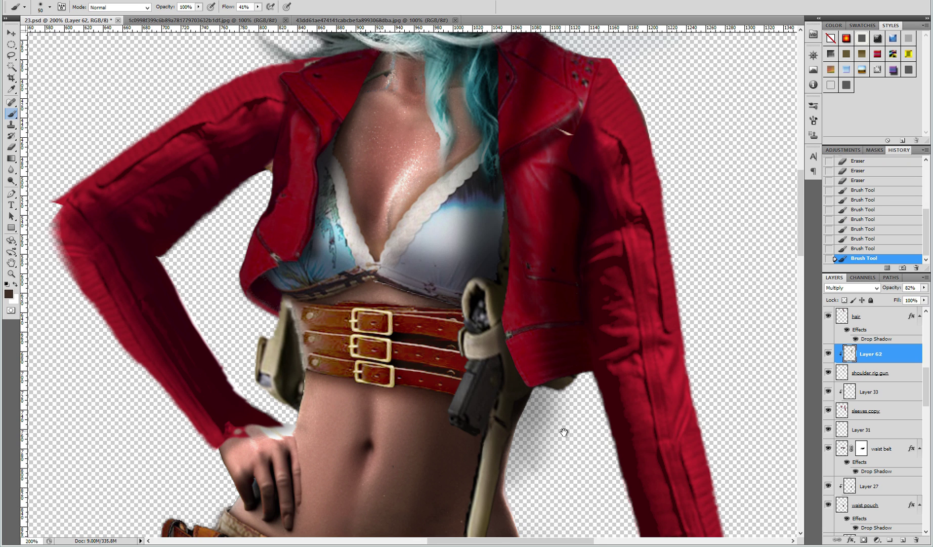
drag(564, 433, 589, 250)
click(839, 446)
Step: Create Layer 63 clipped to the waist belt, paint a strap-edge stroke, and set Multiply at 61%
key(ctrl+shift+n)
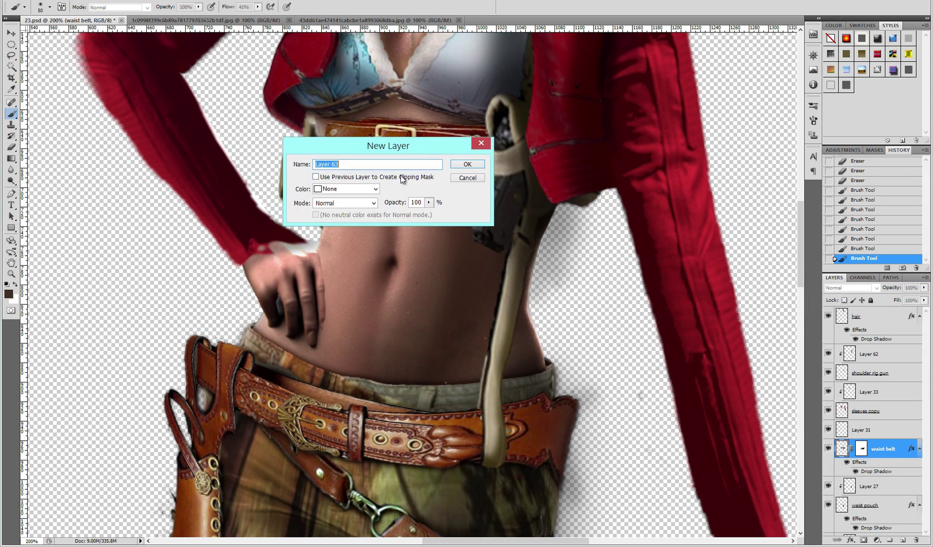
click(344, 177)
key(Return)
drag(483, 412, 478, 462)
key(shift+alt+m)
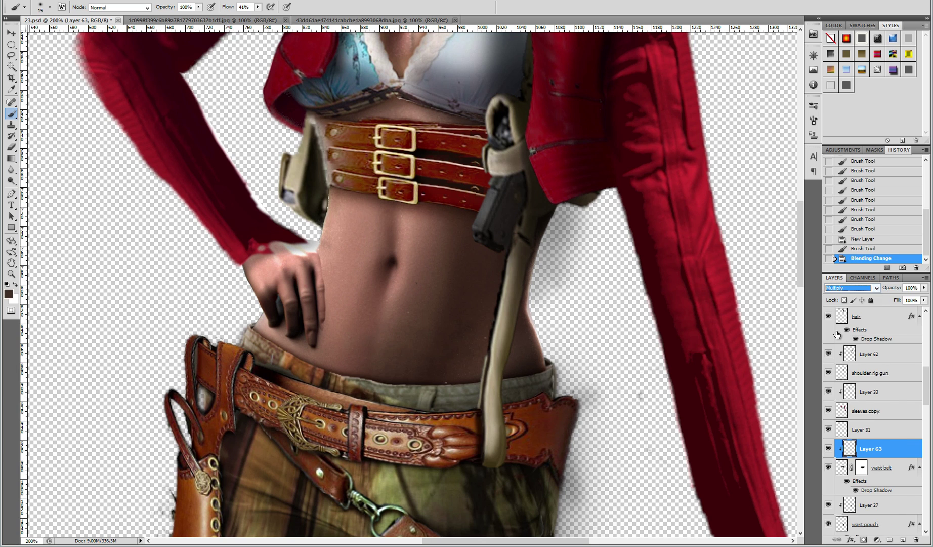
key(6)
key(1)
Step: Add more dark strokes and a shadow dab along the strap, erasing part back
drag(505, 416, 510, 438)
drag(509, 441, 503, 470)
click(492, 464)
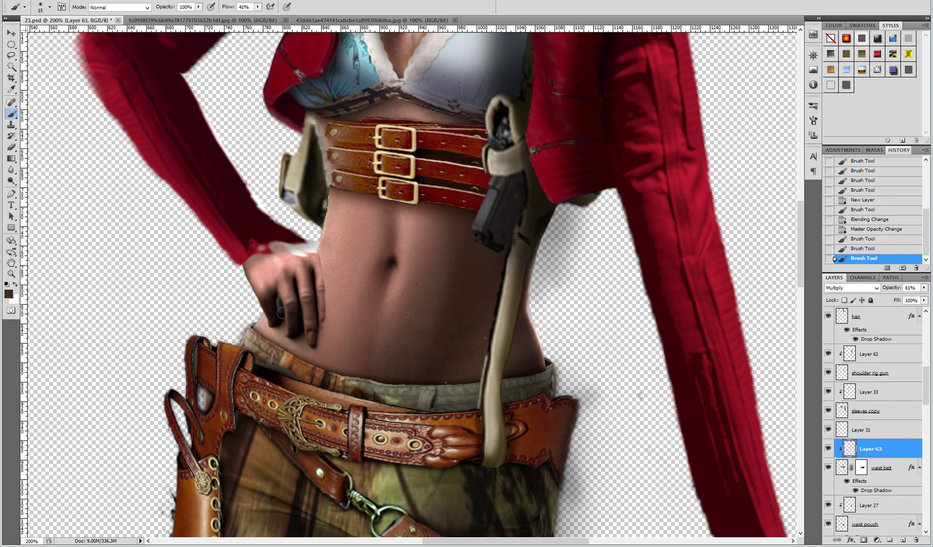
drag(478, 426, 474, 467)
ctrl+click(485, 358)
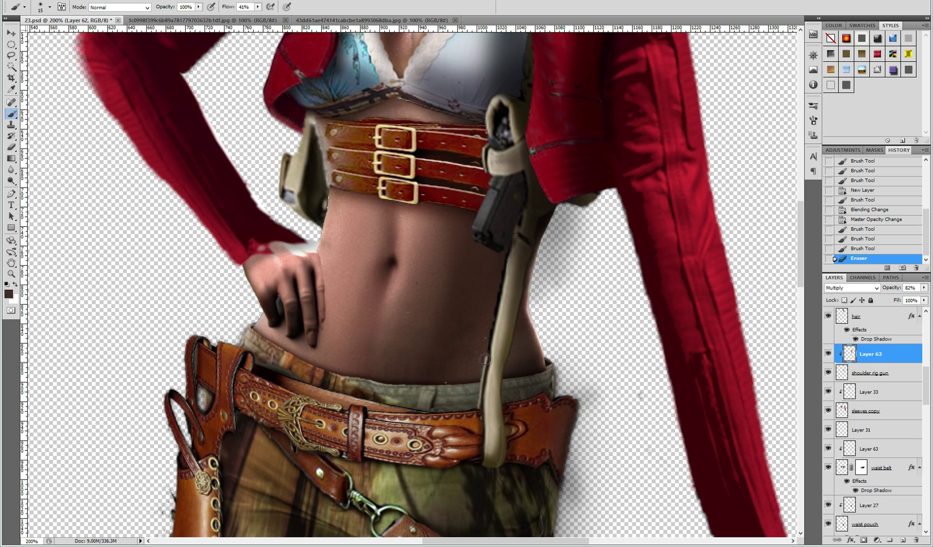
Step: Turn off Use Global Light on the shoulder rig gun's drop shadow, change its angle, raise distance to 11
double_click(902, 373)
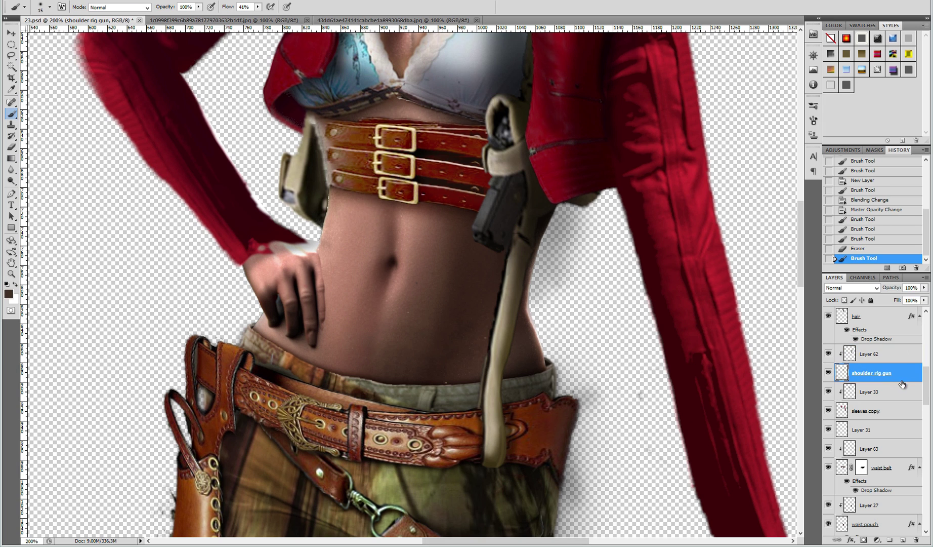
click(665, 220)
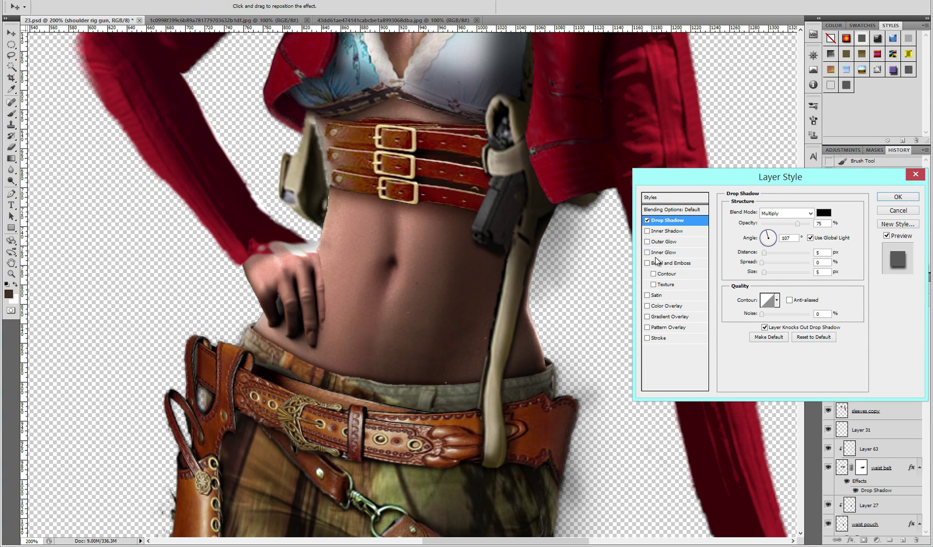
click(821, 240)
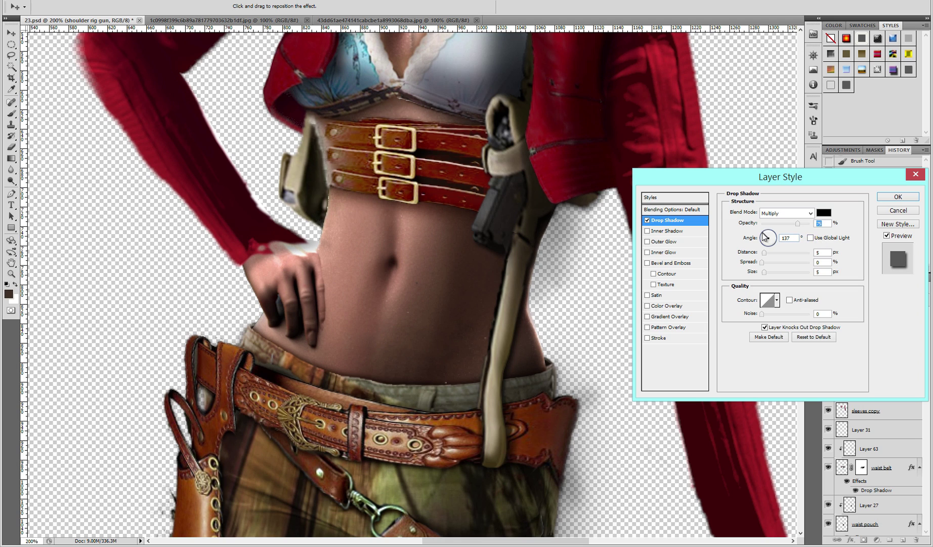
click(778, 234)
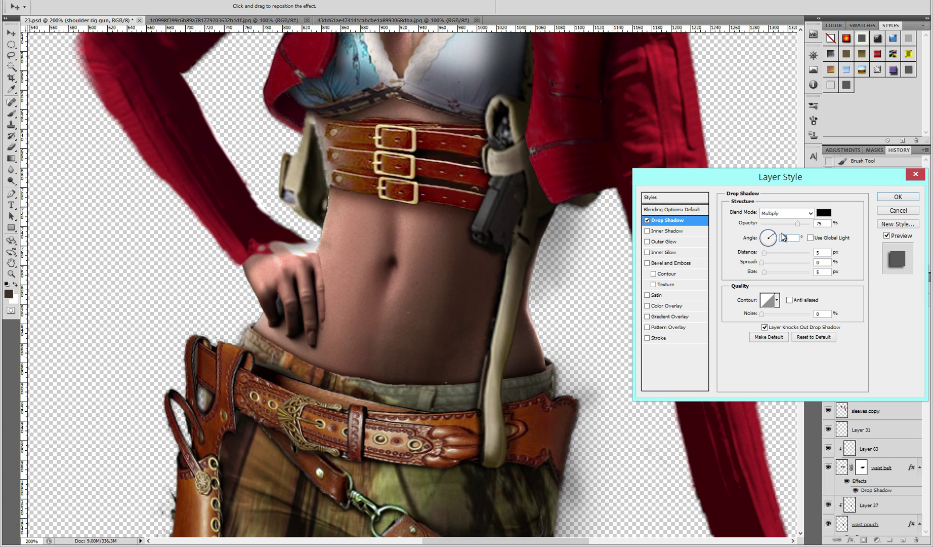
drag(772, 252, 768, 274)
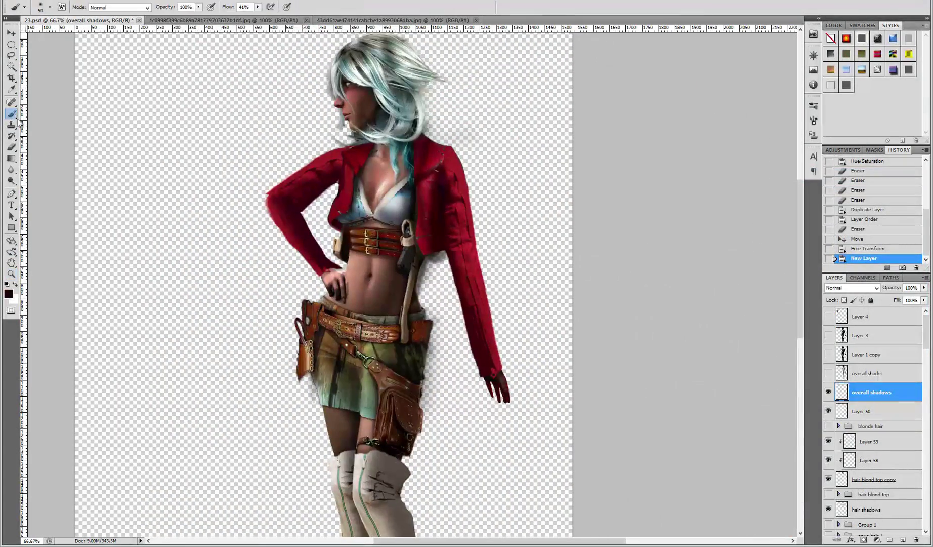
Step: Paint dark shadows along the jacket's right arm, shoulder and raised elbow
drag(451, 155, 500, 333)
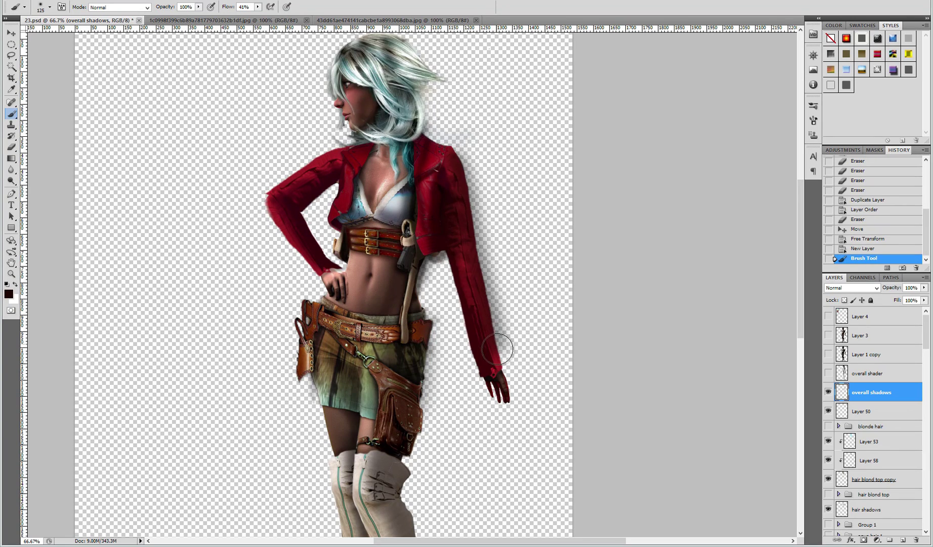
drag(448, 175, 474, 328)
drag(452, 226, 480, 380)
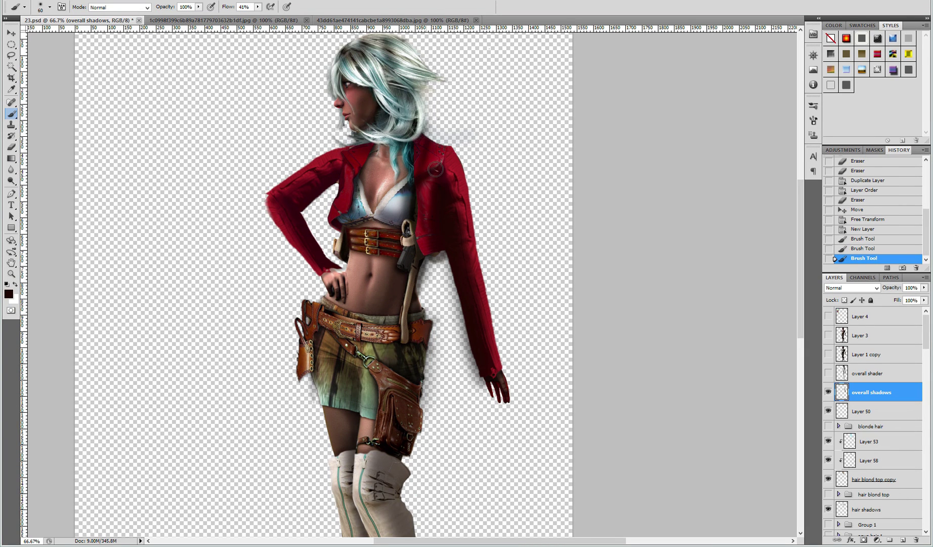
drag(435, 169, 441, 240)
mouse_move(409, 120)
mouse_down()
mouse_move(448, 149)
mouse_move(457, 182)
mouse_up()
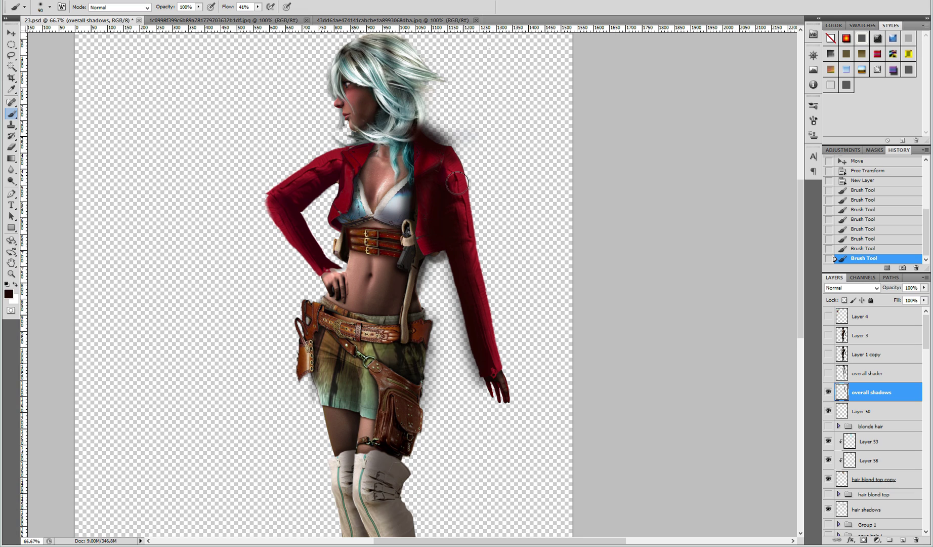
mouse_move(341, 162)
mouse_down()
mouse_move(285, 199)
mouse_move(343, 273)
mouse_up()
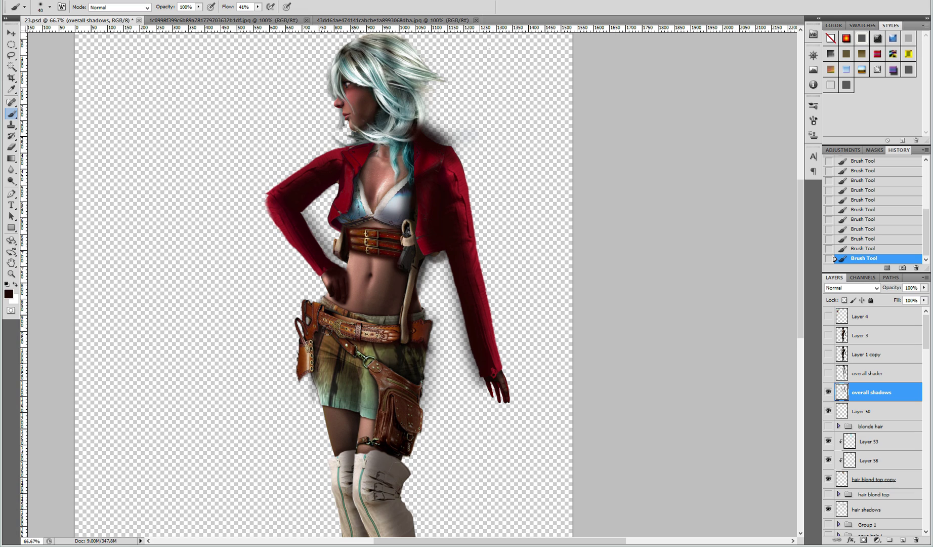
Step: Shade the skirt edge, boots and their cast shadow with a larger brush, then soften
drag(326, 347, 312, 389)
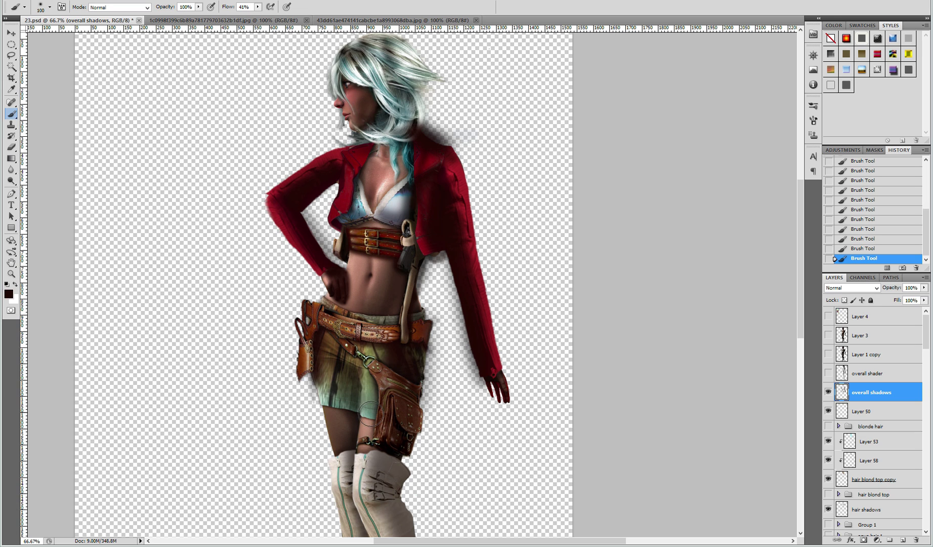
key(bracketright)
key(bracketright)
key(bracketright)
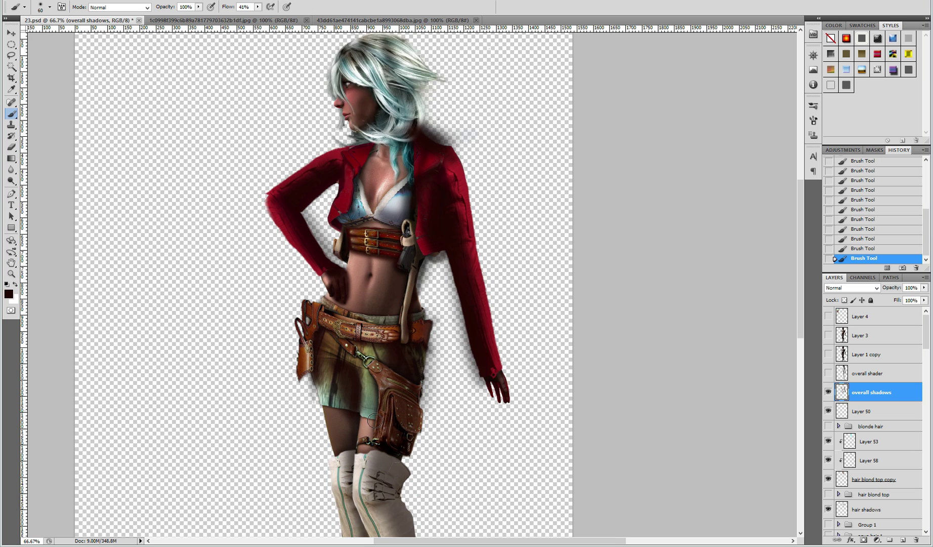
drag(365, 430, 391, 273)
key(bracketright)
key(bracketright)
key(bracketright)
mouse_move(415, 337)
mouse_down()
mouse_move(474, 474)
mouse_move(437, 292)
mouse_move(423, 444)
mouse_up()
mouse_move(450, 480)
mouse_down()
mouse_move(446, 448)
mouse_move(395, 389)
mouse_move(394, 503)
mouse_move(365, 525)
mouse_move(382, 306)
mouse_move(379, 341)
mouse_up()
key(bracketleft)
key(bracketleft)
key(bracketleft)
key(r)
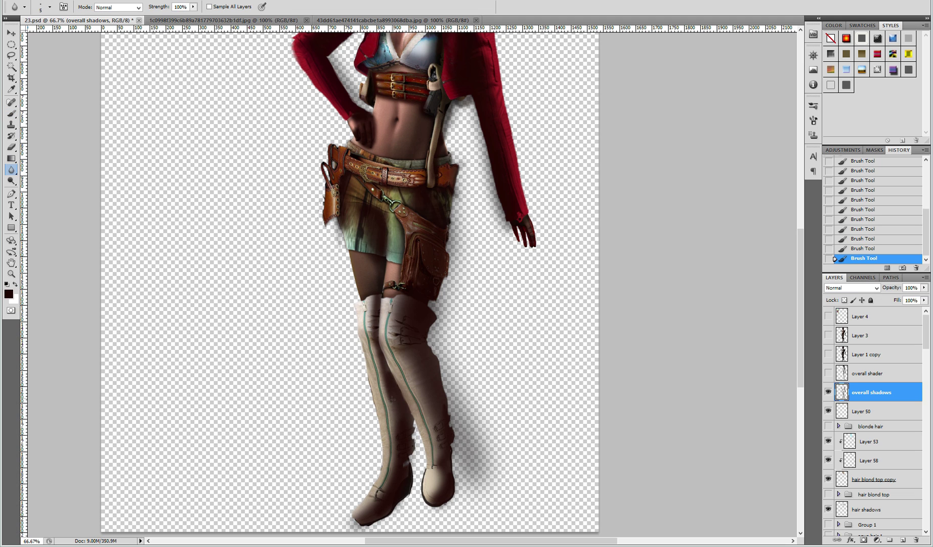
drag(432, 311, 410, 321)
scroll(410, 321, up, 5)
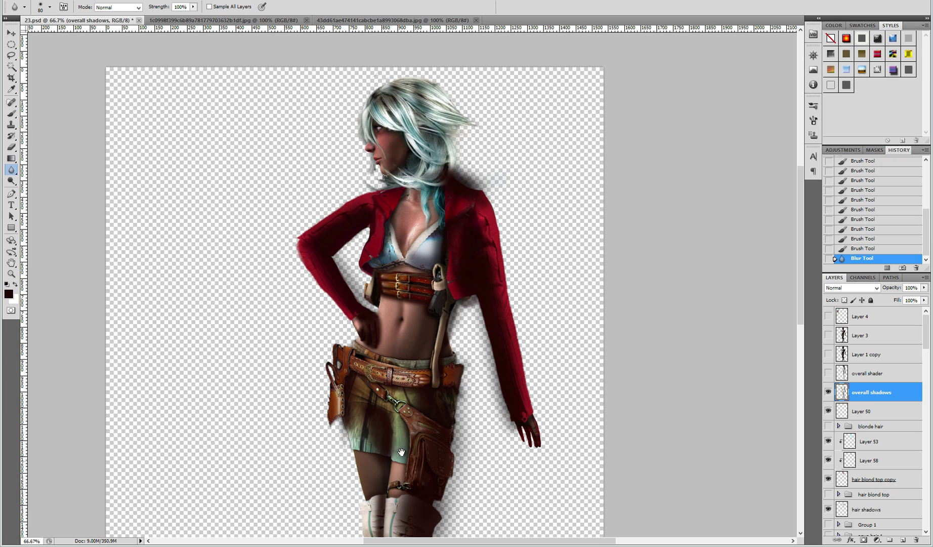
key(b)
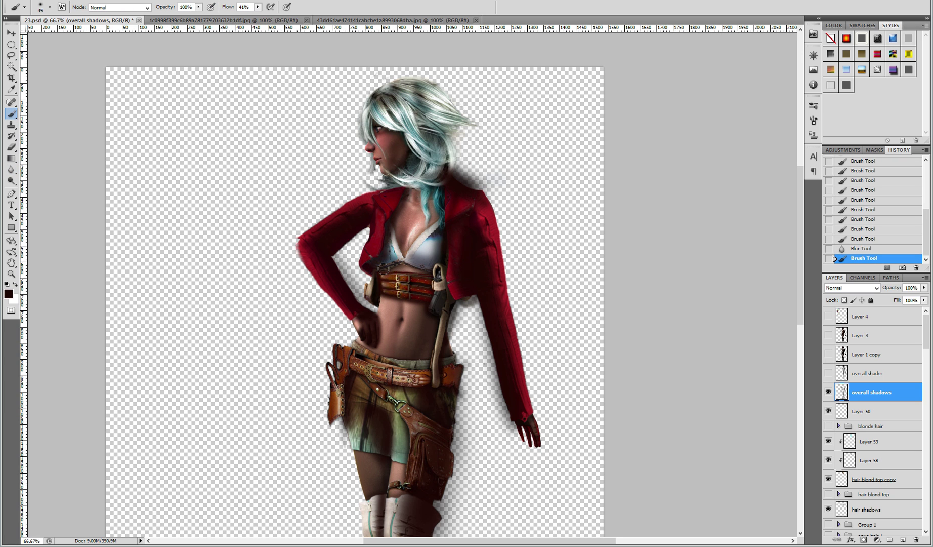
scroll(428, 257, up, 2)
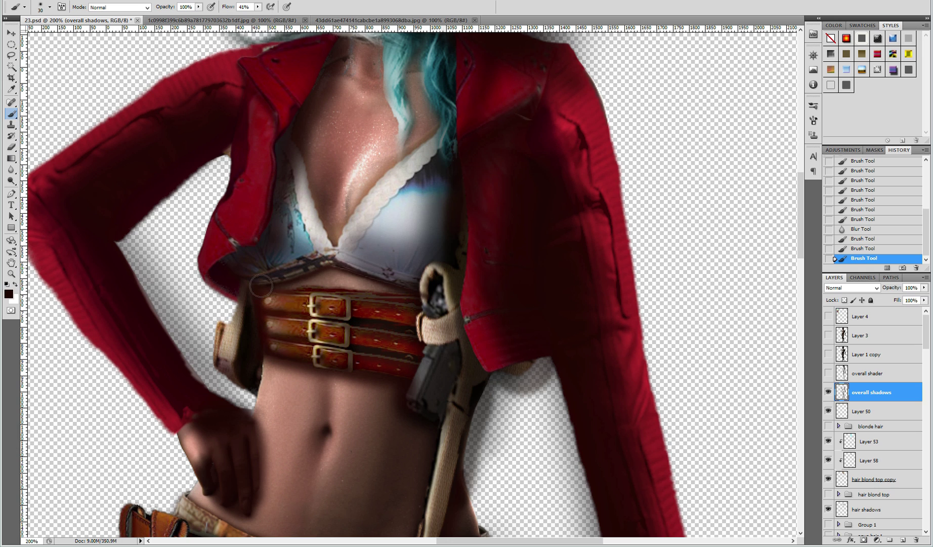
Step: Darken under the bra and around the stacked belts, then erase excess near the jacket edge
drag(261, 285, 325, 292)
drag(350, 240, 467, 291)
drag(474, 202, 365, 263)
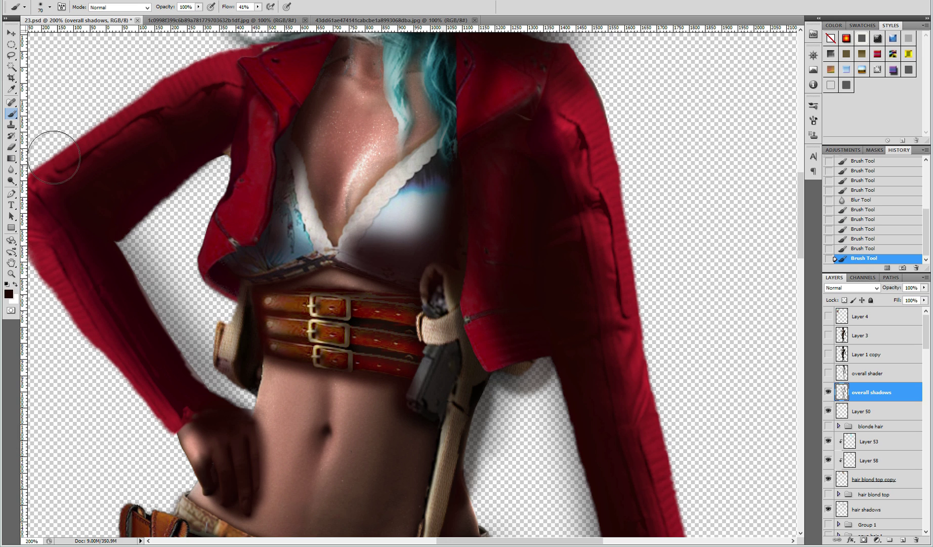
key(e)
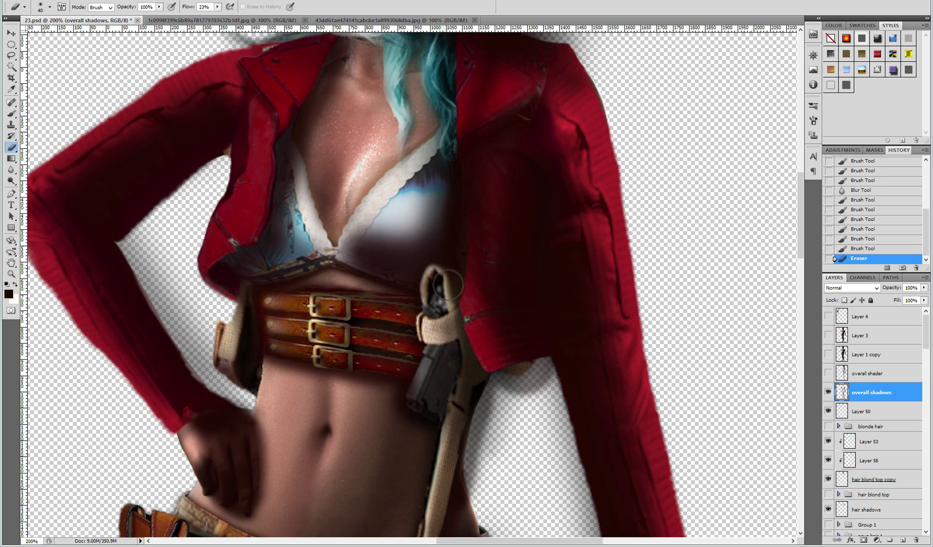
drag(471, 156, 472, 204)
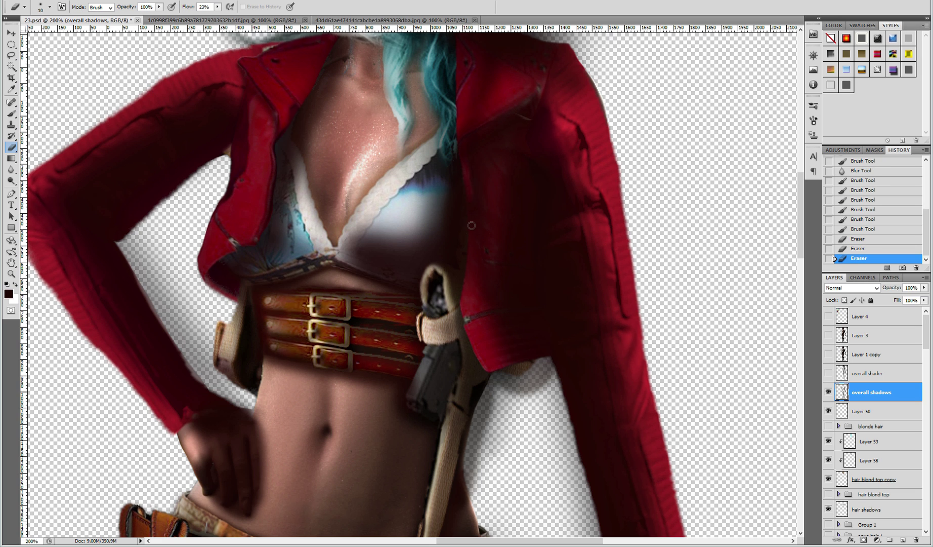
drag(526, 84, 503, 199)
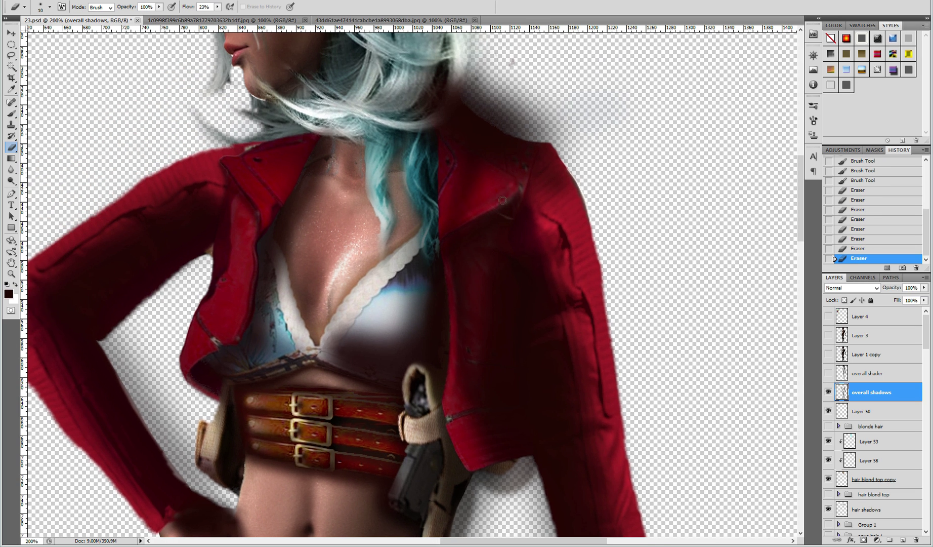
key(b)
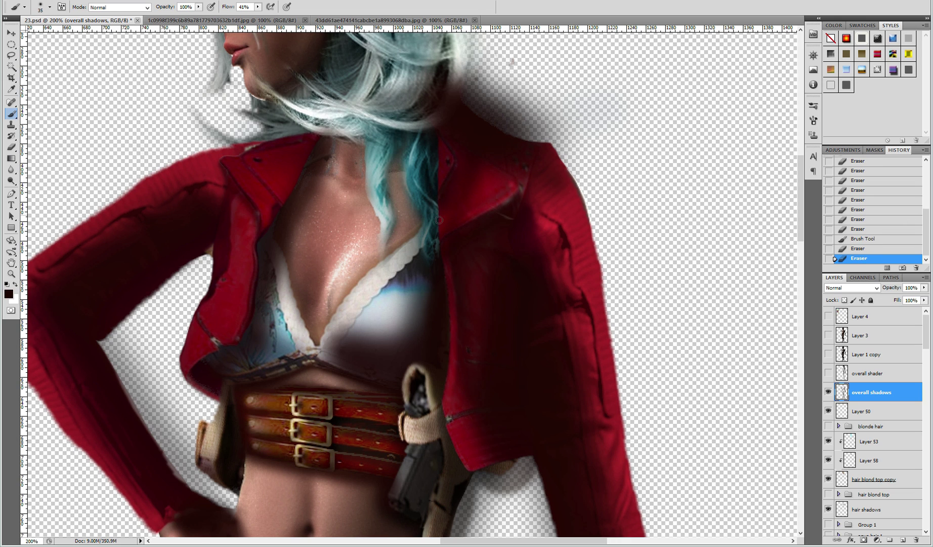
Step: Set the overall shadows layer's blend mode to Soft Light
click(852, 286)
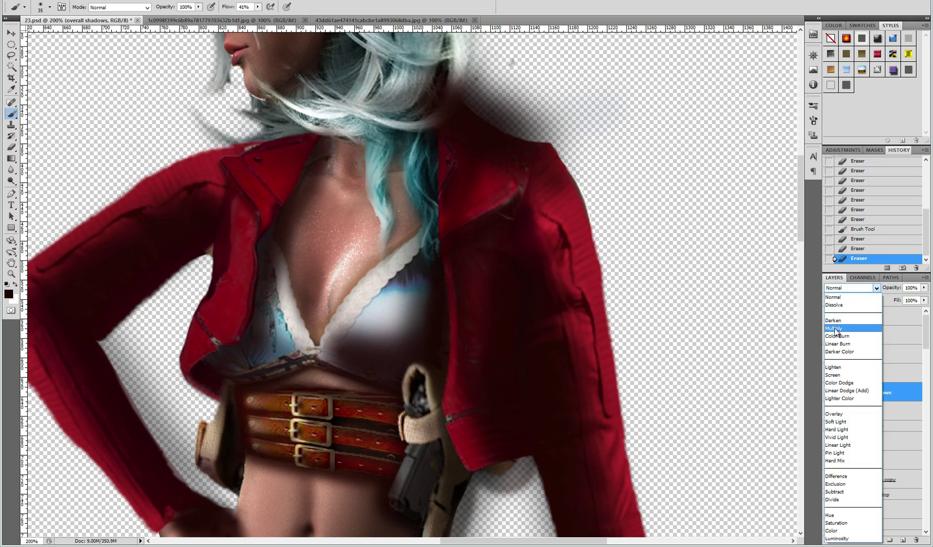
click(854, 422)
click(852, 287)
click(854, 432)
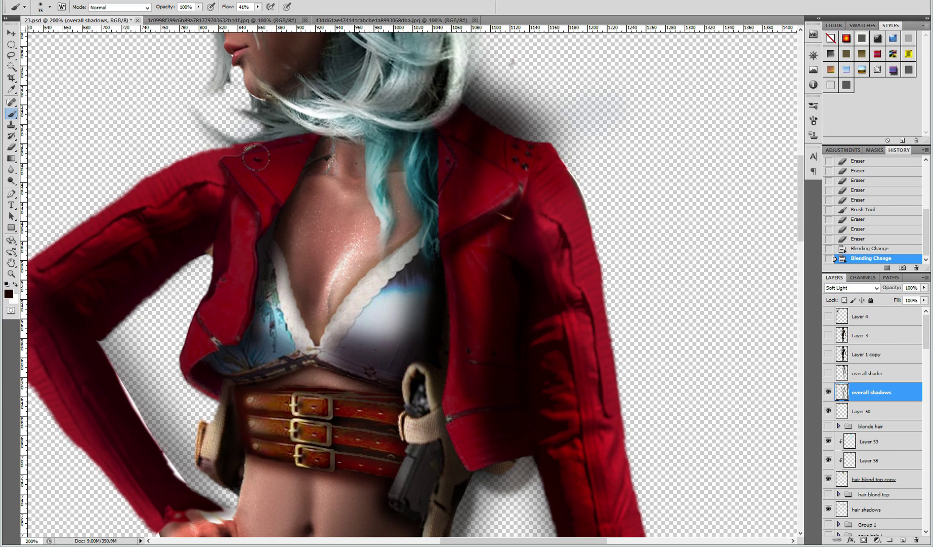
scroll(256, 157, up, 1)
Step: Paint dark shading across the neck and, with a larger brush, through the hair
drag(321, 175, 339, 212)
drag(299, 186, 357, 197)
drag(302, 164, 365, 218)
mouse_move(382, 179)
mouse_down()
mouse_move(408, 219)
mouse_move(383, 292)
mouse_move(428, 218)
mouse_move(474, 204)
mouse_up()
scroll(454, 247, up, 3)
scroll(474, 204, up, 3)
key(bracketright)
key(bracketright)
key(bracketright)
mouse_move(365, 100)
mouse_down()
mouse_move(334, 166)
mouse_move(394, 349)
mouse_up()
drag(350, 146, 336, 408)
key(ctrl+r)
drag(255, 282, 318, 268)
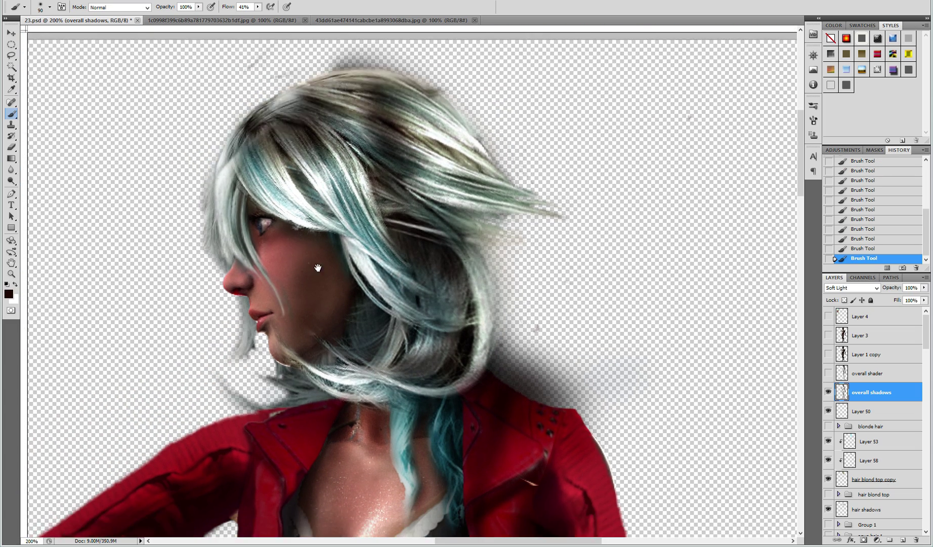
key(ctrl+r)
scroll(318, 269, down, 5)
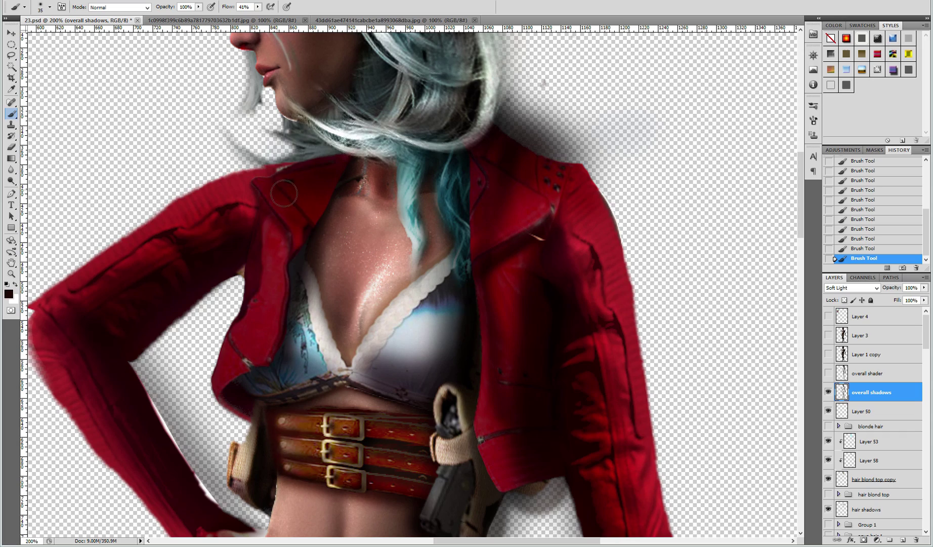
scroll(252, 269, down, 4)
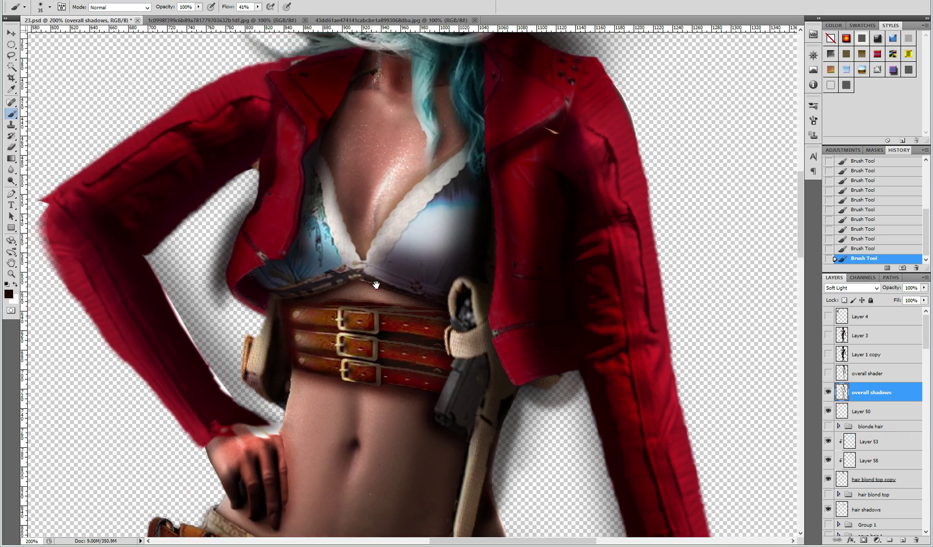
scroll(388, 375, down, 3)
scroll(388, 376, down, 3)
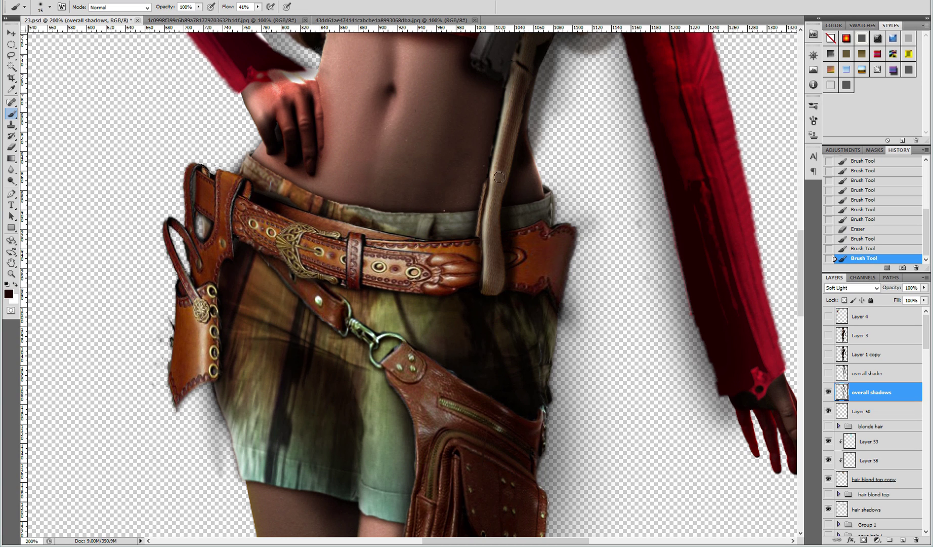
scroll(493, 292, up, 3)
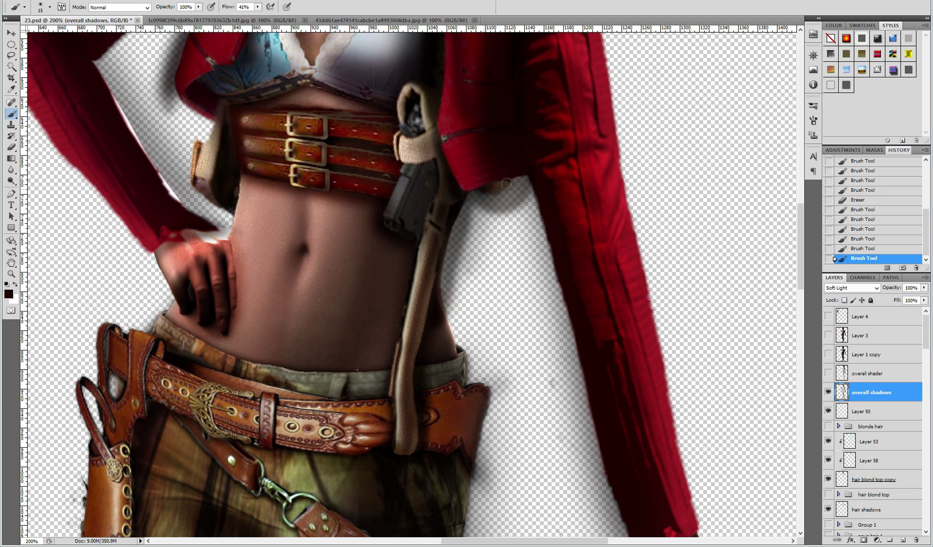
Step: Soften the shading, then darken the chest and the shadows around the cleavage
key(r)
drag(408, 335, 416, 401)
scroll(415, 400, up, 3)
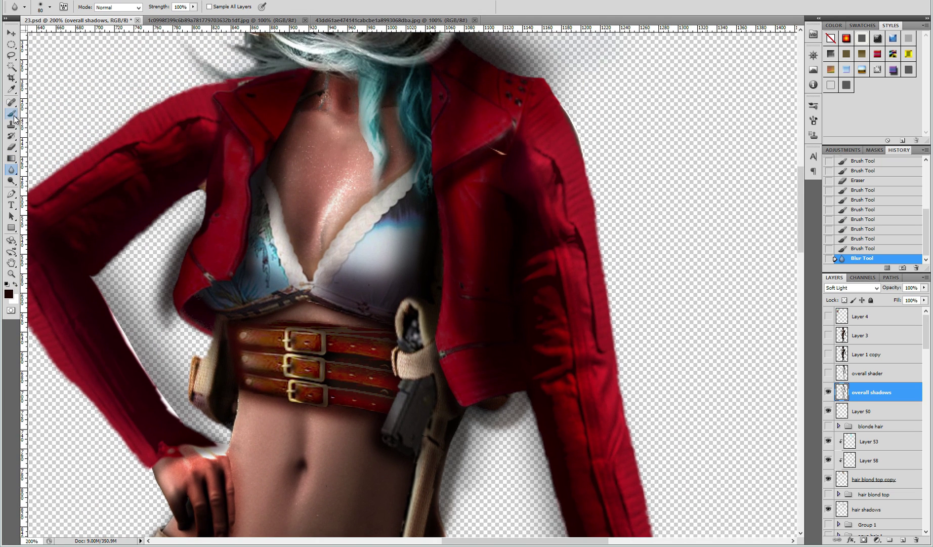
click(14, 115)
mouse_move(302, 270)
mouse_down()
mouse_move(296, 240)
mouse_move(314, 284)
mouse_up()
drag(270, 175, 281, 219)
drag(288, 262, 321, 276)
Step: Erase part of the chest shadow, soften the bra strap edge, and slightly darken the chest
key(e)
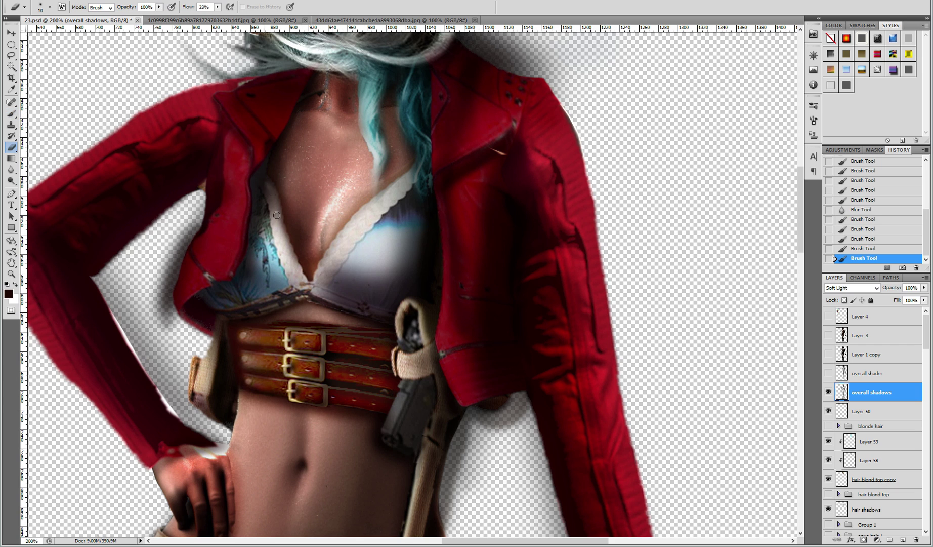
drag(270, 186, 299, 277)
key(r)
drag(251, 167, 263, 219)
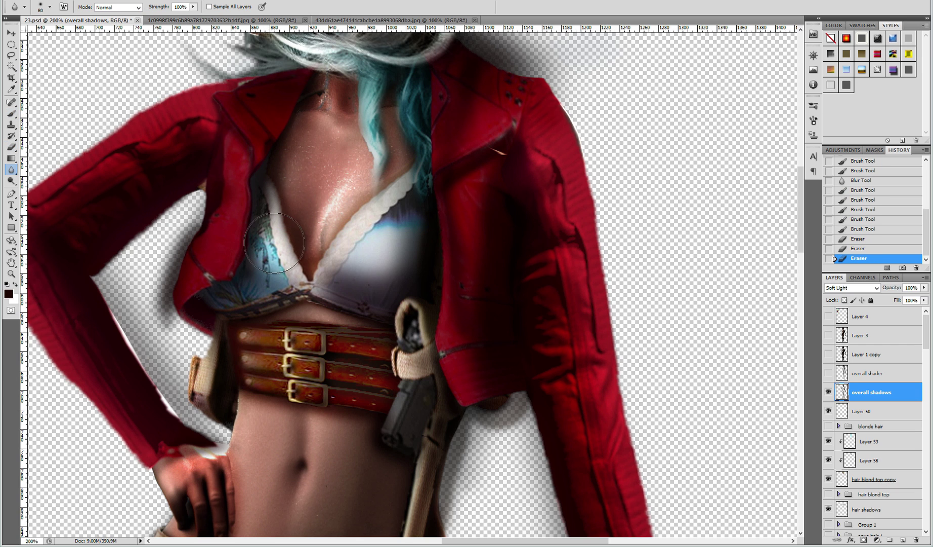
key(b)
drag(254, 186, 255, 206)
drag(254, 208, 254, 218)
drag(253, 221, 252, 225)
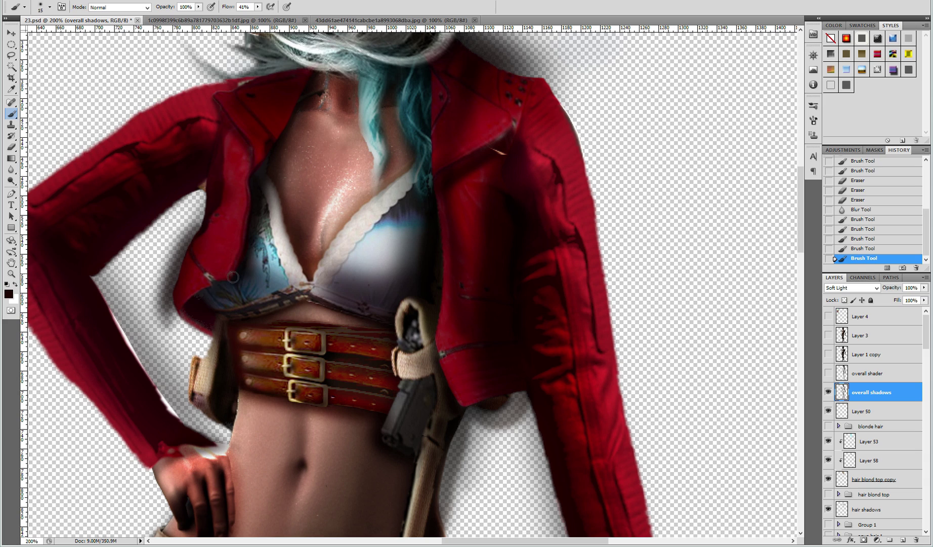
Step: Commit the shadows layer at 75% opacity and create a new layer named 'even darker'
key(z)
key(ctrl+minus)
key(ctrl+minus)
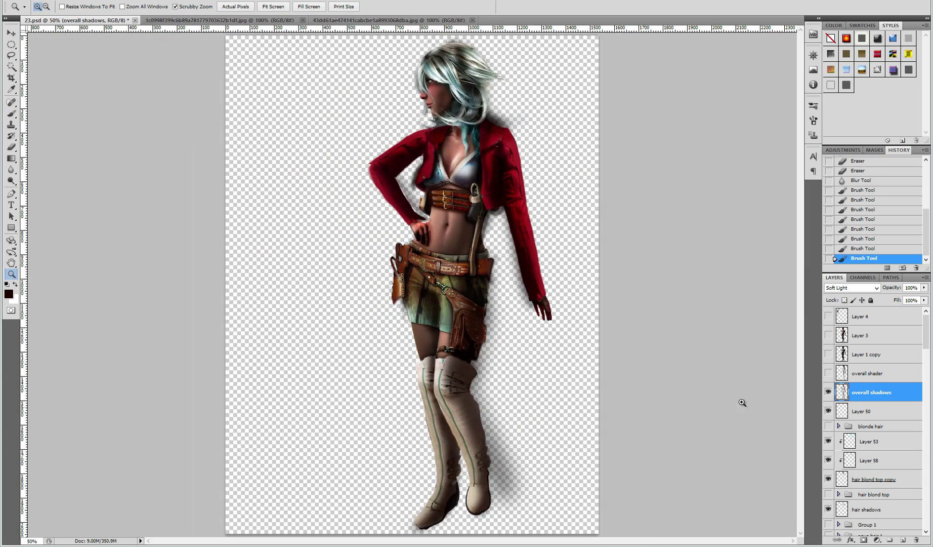
text(75)
key(Return)
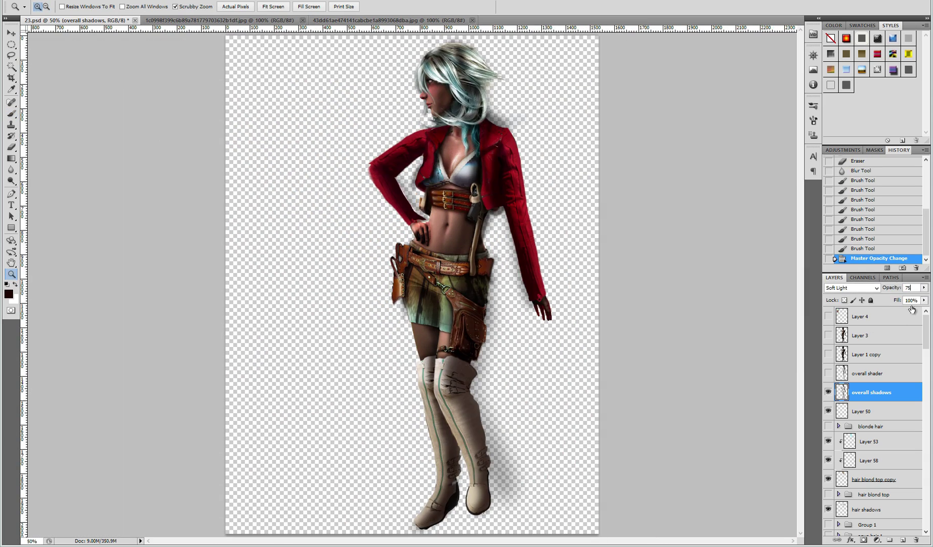
key(ctrl+shift+n)
text(even darker)
key(Return)
Step: Paint soft shadows around the jacket collar, neck and inner arm on the 'even darker' layer
click(459, 159)
key(b)
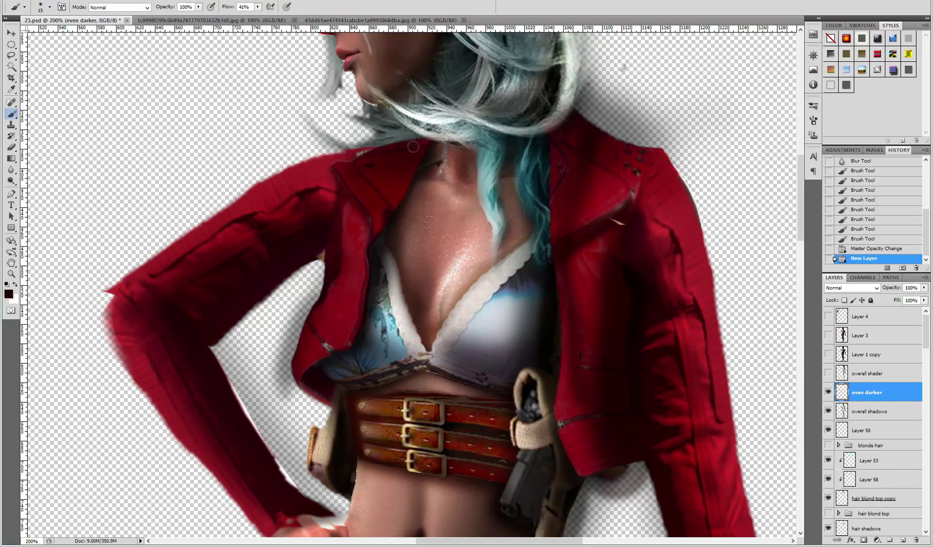
mouse_move(379, 164)
mouse_down()
mouse_move(362, 186)
mouse_move(342, 167)
mouse_move(393, 228)
mouse_up()
drag(430, 164, 382, 235)
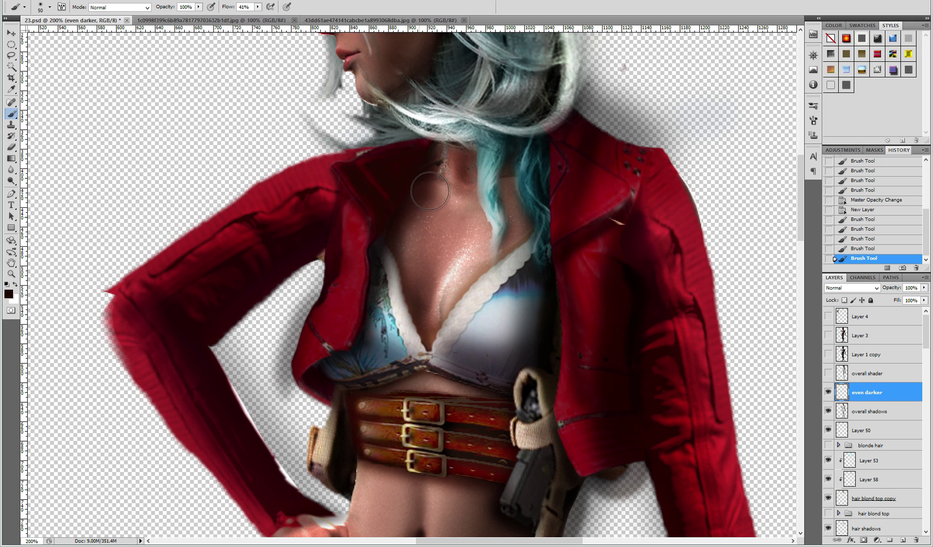
drag(423, 189, 406, 151)
drag(354, 134, 338, 127)
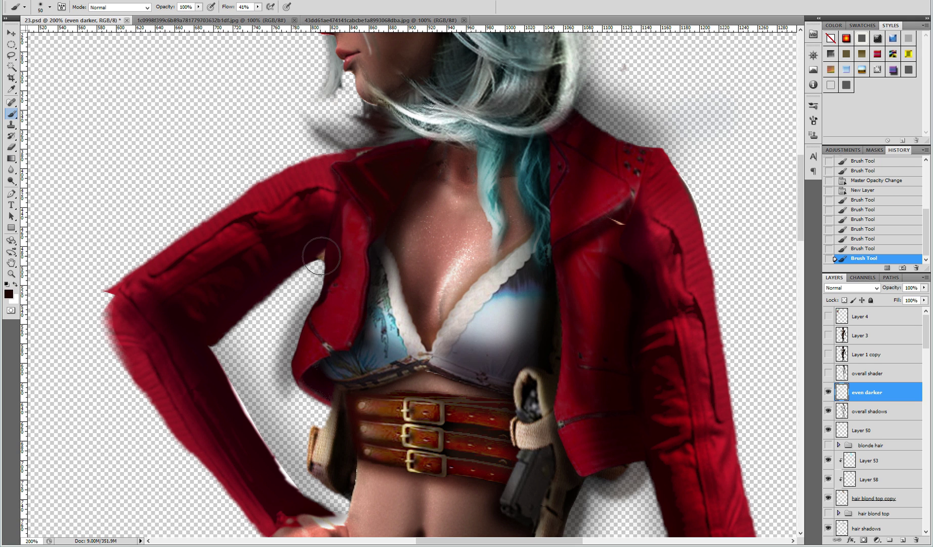
drag(321, 255, 302, 447)
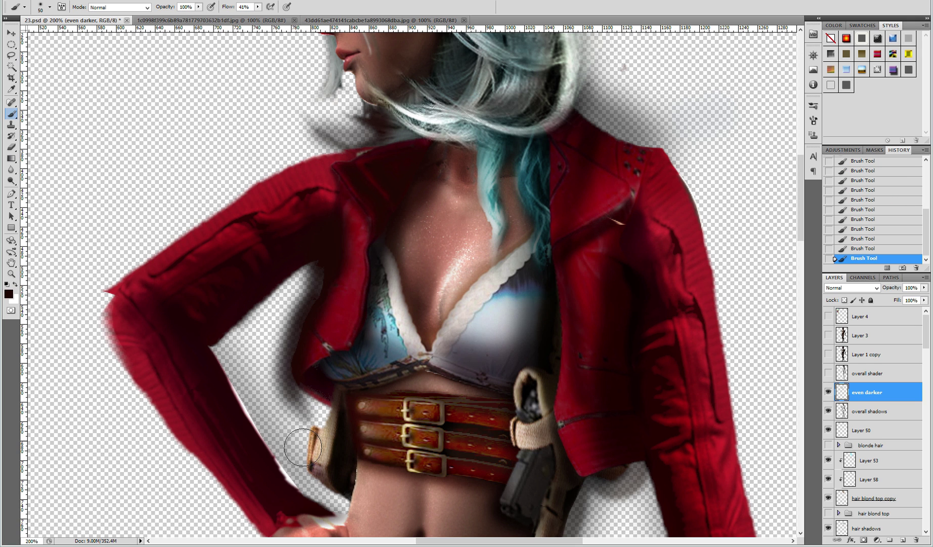
scroll(302, 447, down, 7)
scroll(278, 293, down, 3)
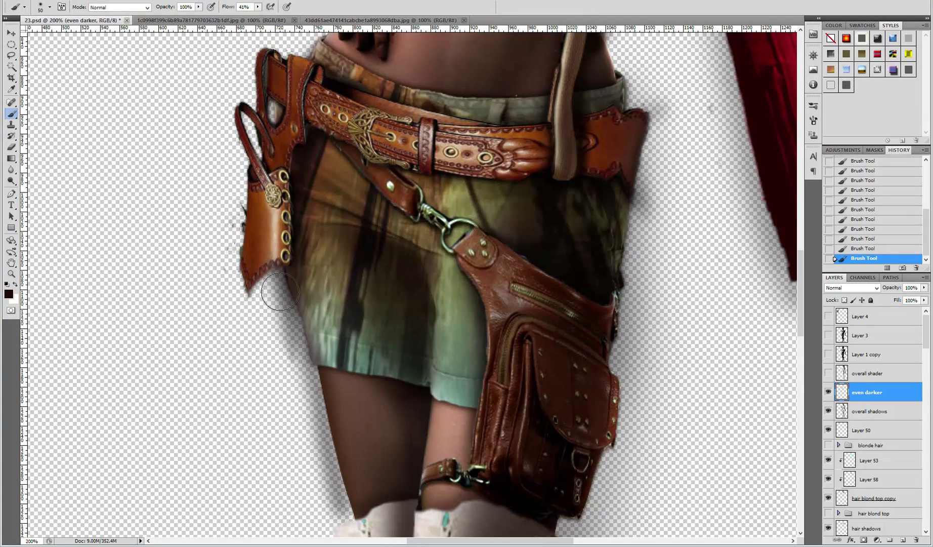
Step: Darken the holster's left edge and skirt side, and set the layer to Multiply
mouse_move(278, 293)
mouse_down()
mouse_move(233, 197)
mouse_move(262, 330)
mouse_up()
mouse_move(273, 211)
mouse_down()
mouse_move(271, 259)
mouse_move(271, 196)
mouse_move(263, 270)
mouse_up()
click(849, 287)
click(888, 316)
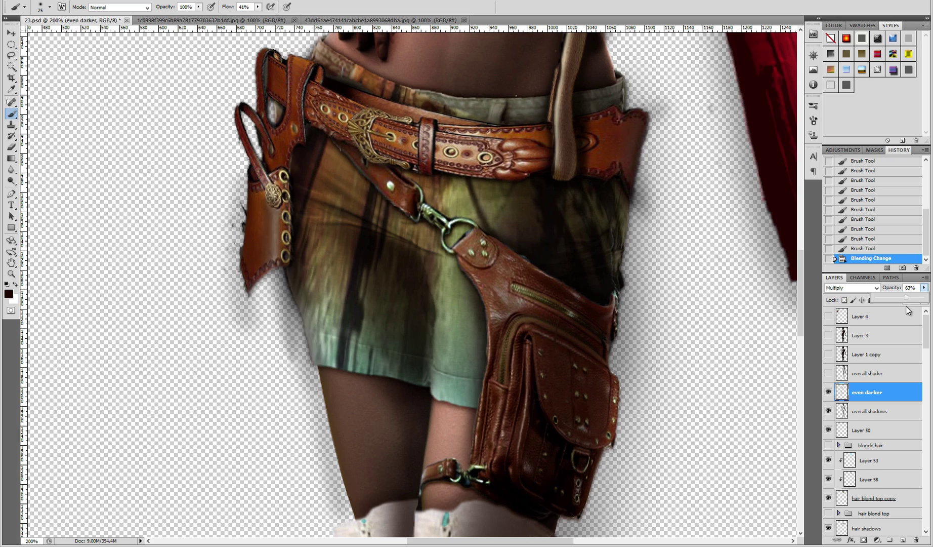
text(62)
scroll(561, 157, down, 2)
Step: Paint shading across the boot on the Multiply layer
drag(596, 349, 583, 423)
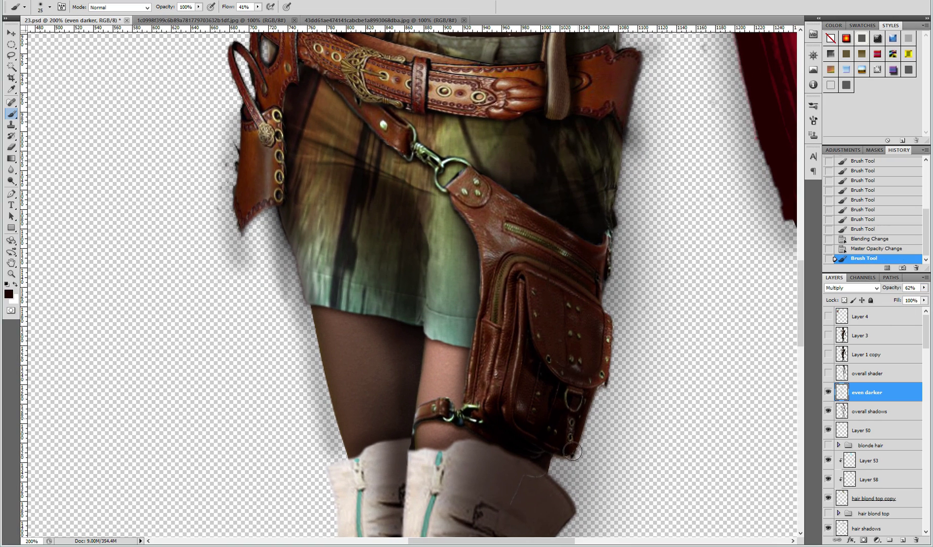
scroll(583, 365, down, 3)
drag(583, 328, 540, 361)
mouse_move(536, 350)
mouse_down()
mouse_move(576, 364)
mouse_move(580, 386)
mouse_up()
mouse_move(612, 335)
mouse_down()
mouse_move(584, 300)
mouse_move(567, 321)
mouse_up()
scroll(501, 244, down, 3)
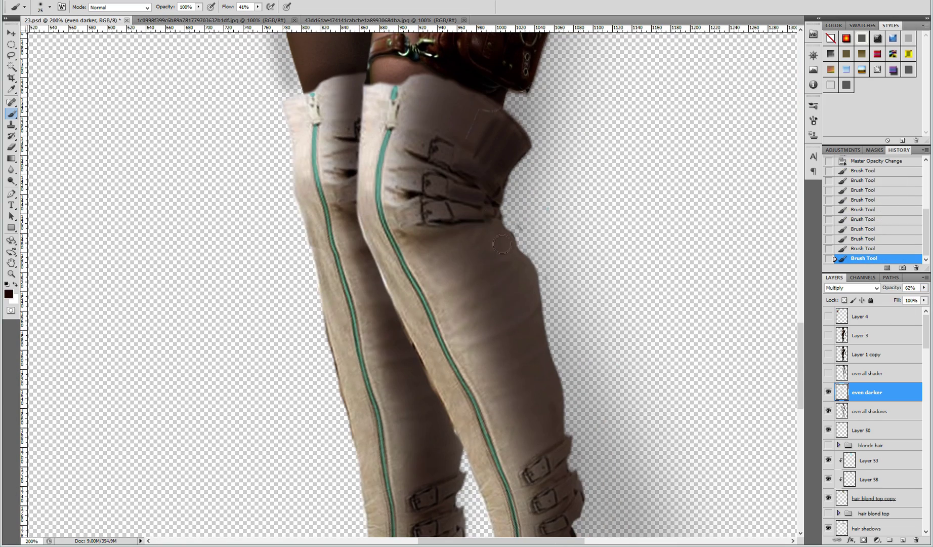
mouse_move(479, 235)
mouse_down()
mouse_move(540, 394)
mouse_move(547, 481)
mouse_up()
scroll(553, 192, down, 3)
drag(539, 328, 554, 521)
drag(419, 293, 396, 500)
scroll(395, 500, down, 2)
scroll(385, 411, up, 5)
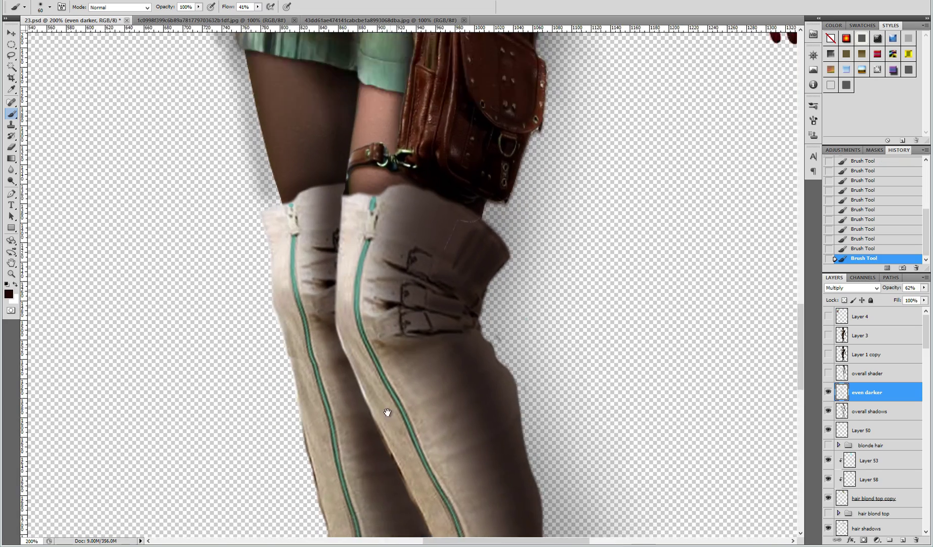
Step: Darken the seam between the boots and the skirt shadows, then zoom out
drag(344, 253, 331, 441)
key(e)
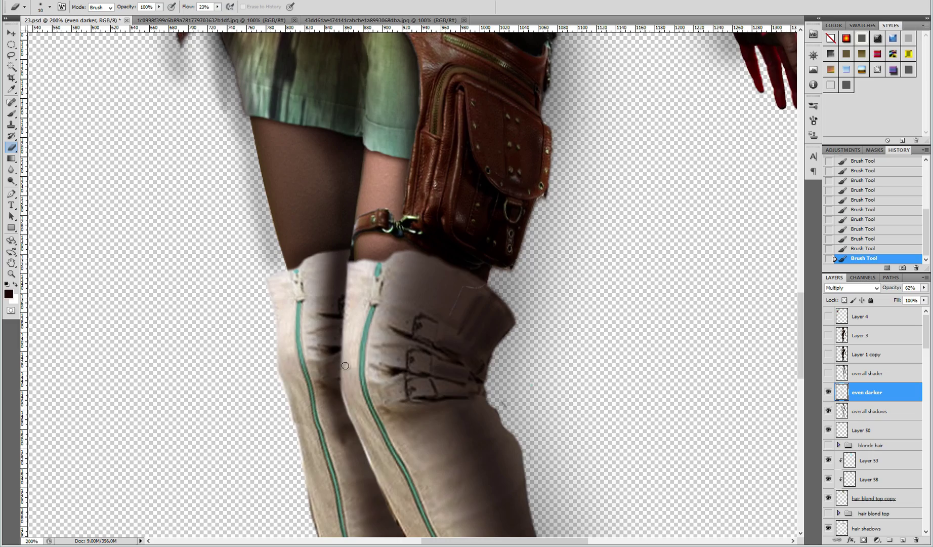
drag(345, 365, 344, 399)
scroll(344, 400, up, 5)
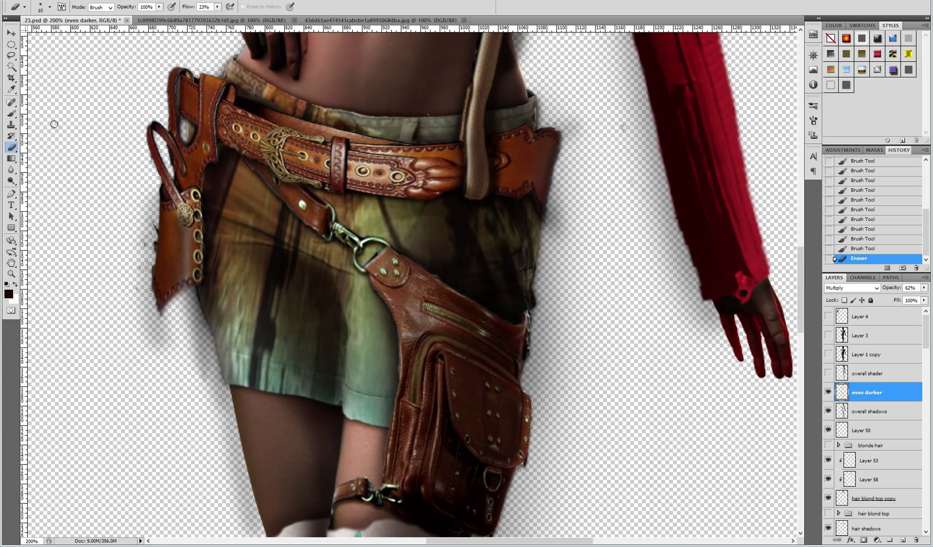
key(b)
mouse_move(310, 266)
mouse_down()
mouse_move(357, 423)
mouse_move(383, 429)
mouse_up()
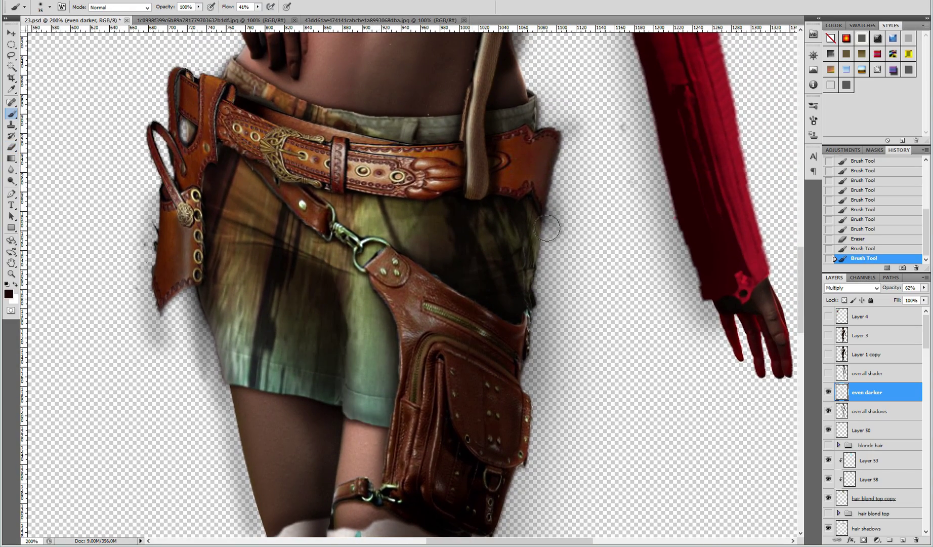
alt+click(548, 228)
alt+click(523, 198)
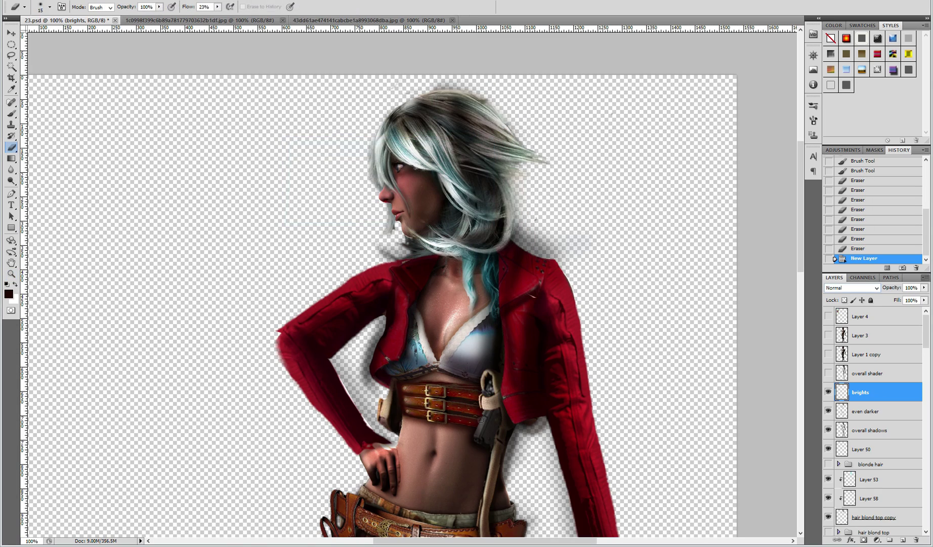
Step: Paint white highlights along the arm, skirt, thigh and knee
drag(364, 270, 288, 379)
drag(393, 331, 379, 376)
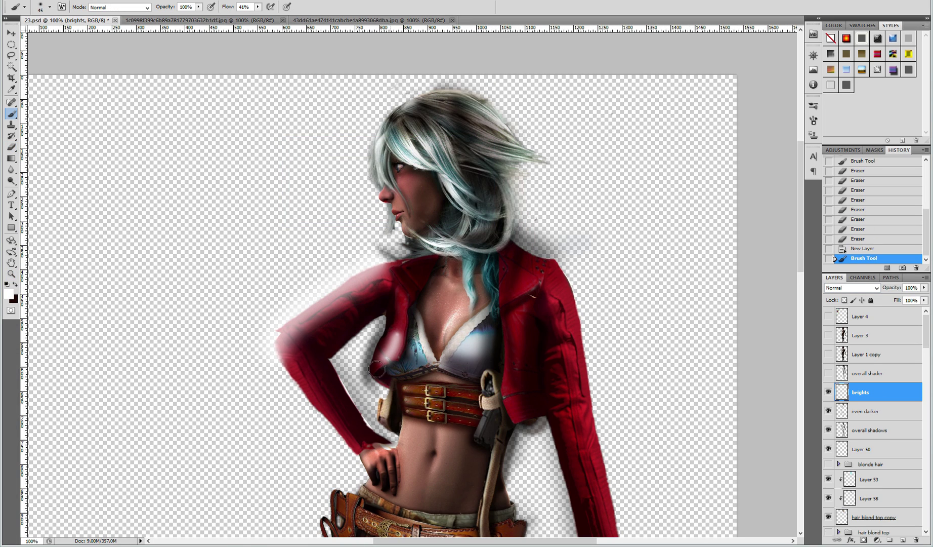
key(bracketleft)
key(bracketleft)
key(bracketleft)
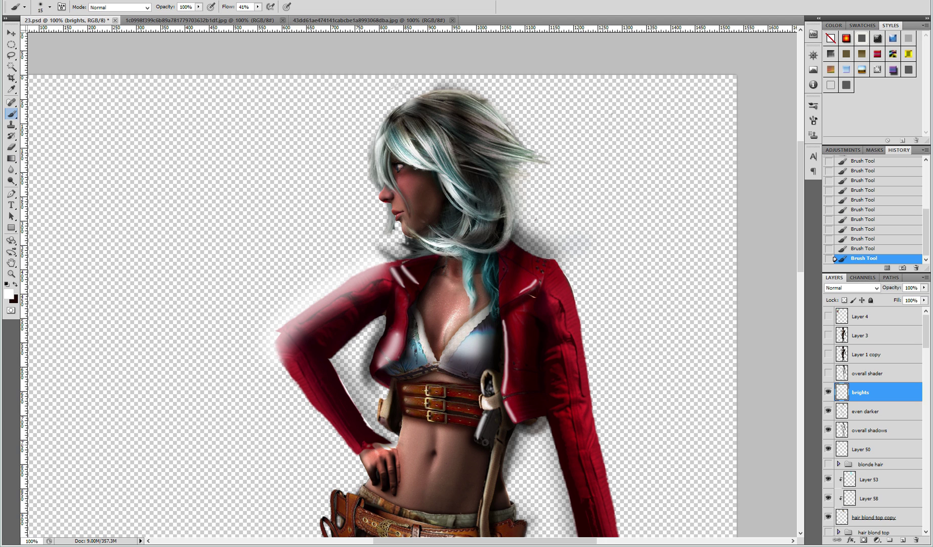
drag(500, 418, 467, 306)
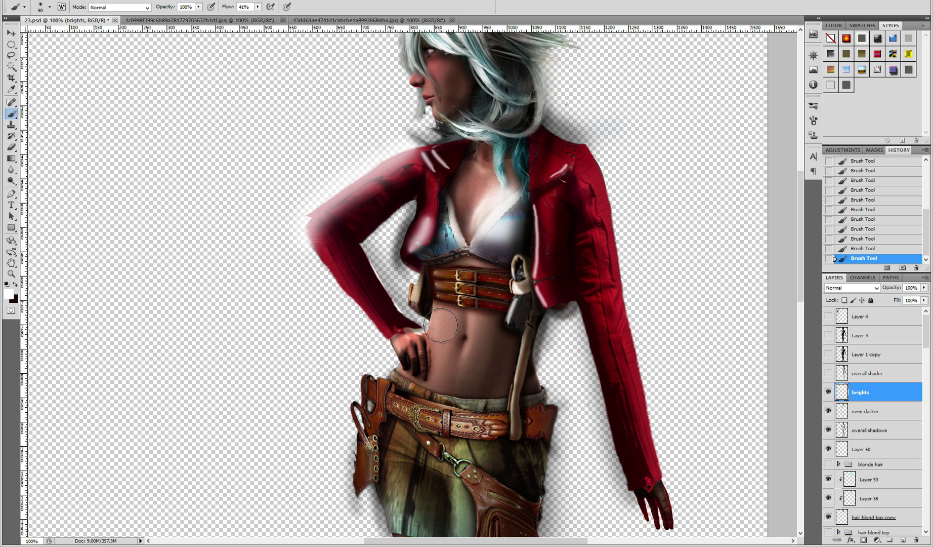
drag(394, 386, 453, 279)
drag(409, 335, 430, 462)
drag(478, 313, 481, 456)
drag(467, 437, 496, 248)
Step: Add white highlights to the boot
mouse_move(488, 291)
mouse_down()
mouse_move(452, 353)
mouse_move(427, 258)
mouse_up()
drag(437, 379, 474, 444)
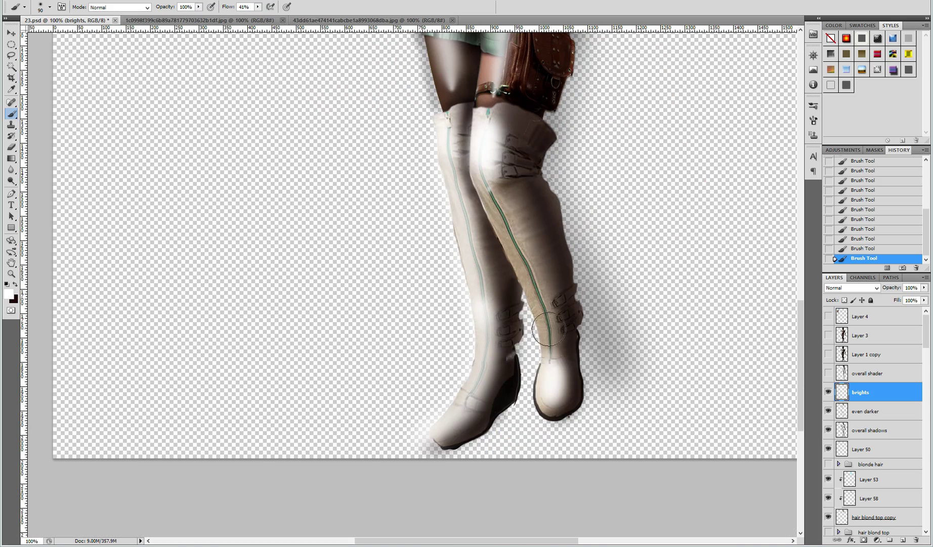
drag(554, 408, 546, 298)
drag(525, 109, 524, 452)
mouse_move(656, 58)
mouse_down()
mouse_move(503, 197)
mouse_move(469, 448)
mouse_move(500, 371)
mouse_move(547, 307)
mouse_move(351, 220)
mouse_move(339, 321)
mouse_up()
Step: Paint broad highlights over the face, hair, shoulder, belt buckles and abdomen
key(ctrl+r)
key(bracketright)
key(bracketright)
drag(466, 226, 467, 350)
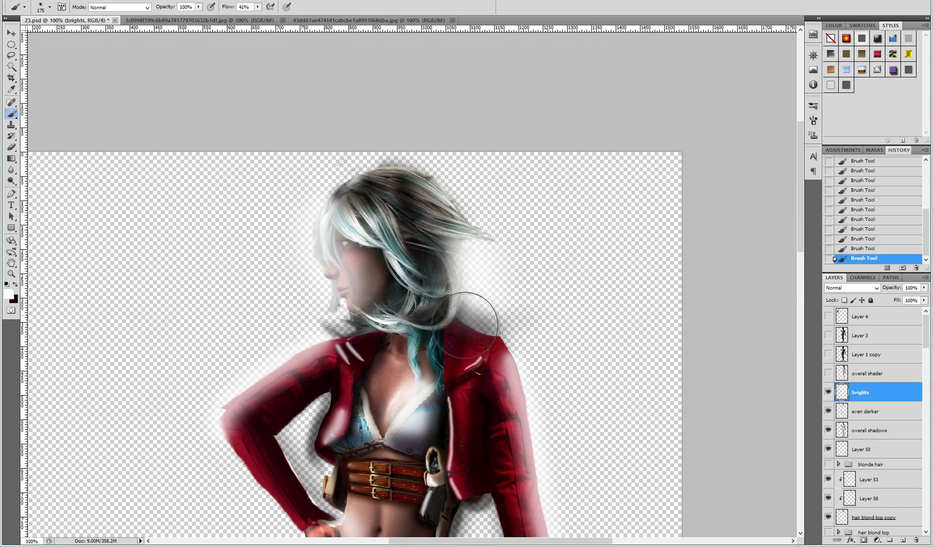
drag(496, 160, 343, 211)
drag(458, 267, 485, 160)
key(bracketright)
key(bracketright)
drag(408, 357, 387, 408)
key(bracketleft)
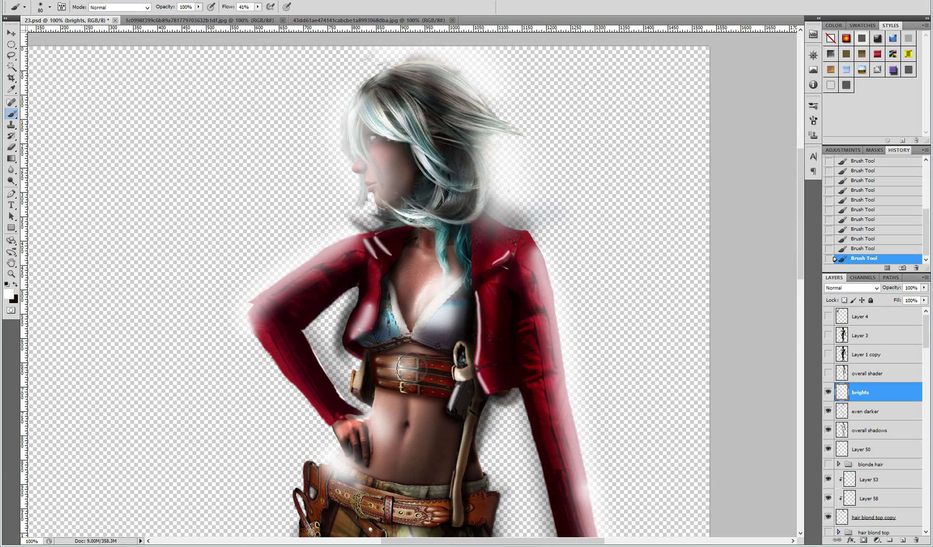
mouse_move(383, 350)
mouse_down()
mouse_move(419, 401)
mouse_move(379, 540)
mouse_up()
mouse_move(434, 323)
mouse_down()
mouse_move(470, 119)
mouse_move(391, 287)
mouse_up()
Step: Try Overlay and Soft Light blending on the highlights and soften their edges with blur
click(852, 287)
click(834, 410)
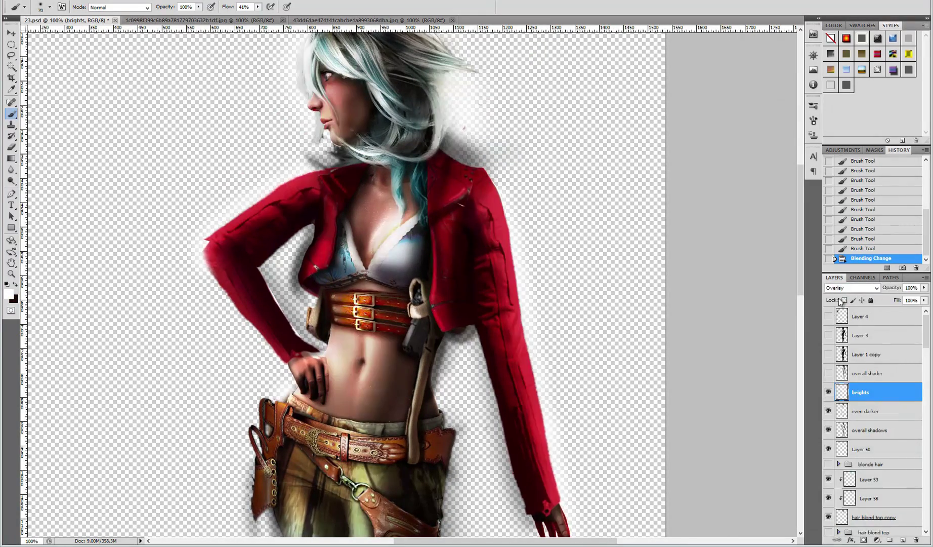
key(Down)
key(r)
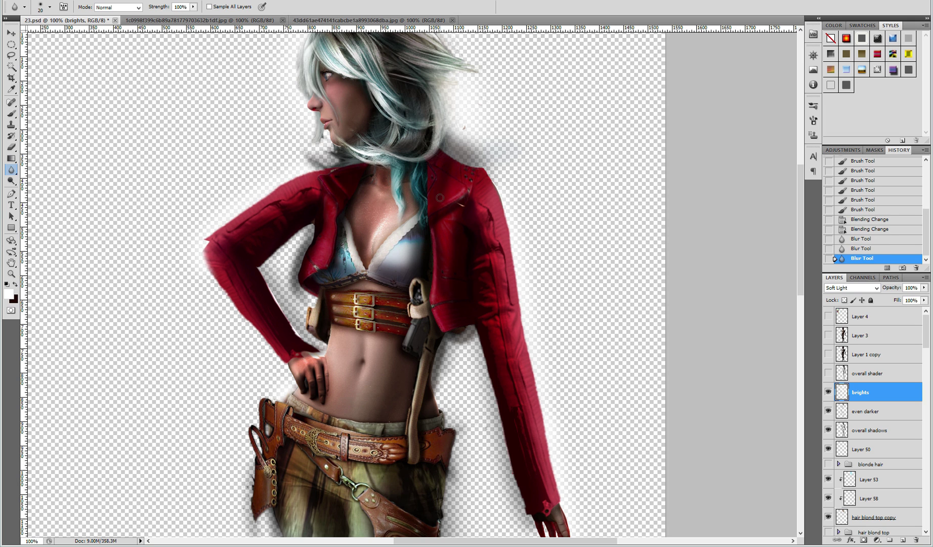
click(829, 392)
click(829, 393)
key(ctrl+minus)
key(ctrl+minus)
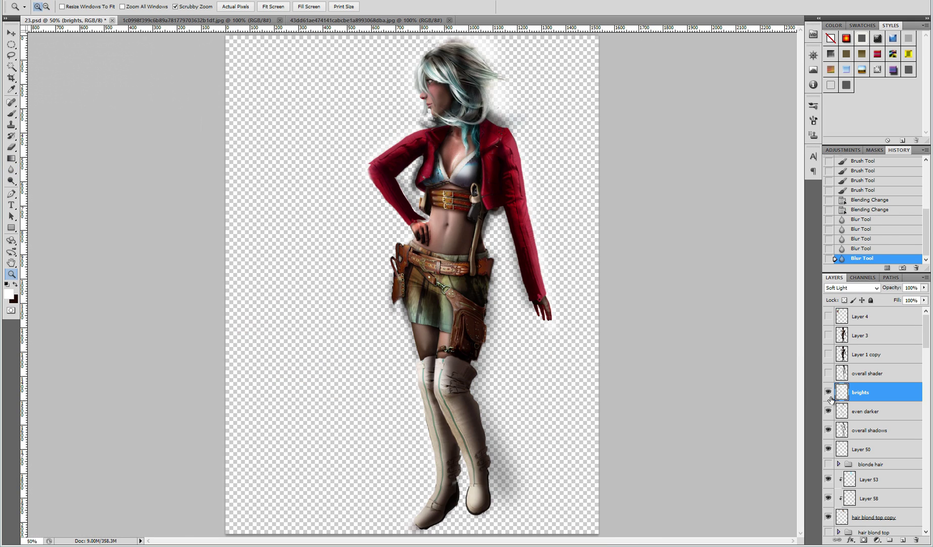
click(423, 353)
click(829, 393)
click(829, 393)
Step: Remove stray highlights around the midriff
key(b)
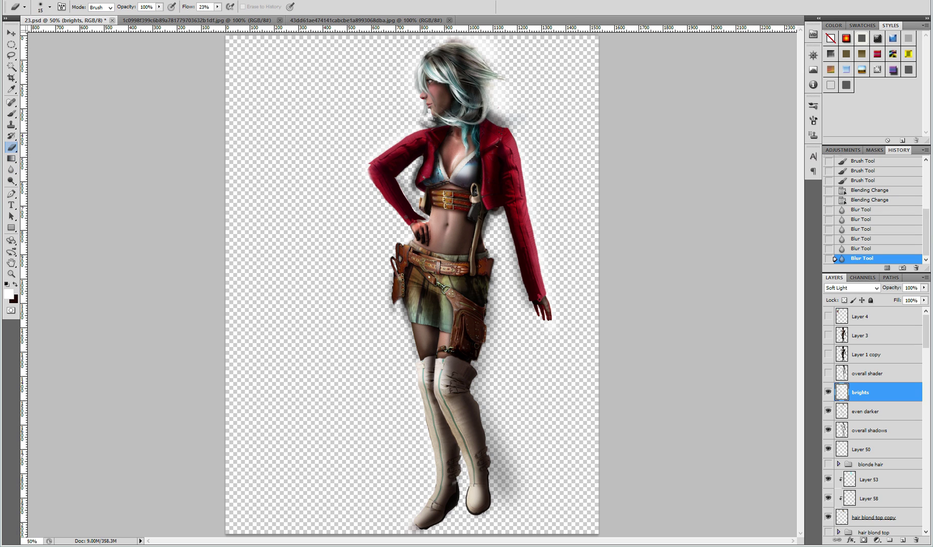
drag(427, 207, 432, 222)
drag(430, 219, 444, 241)
drag(441, 219, 446, 244)
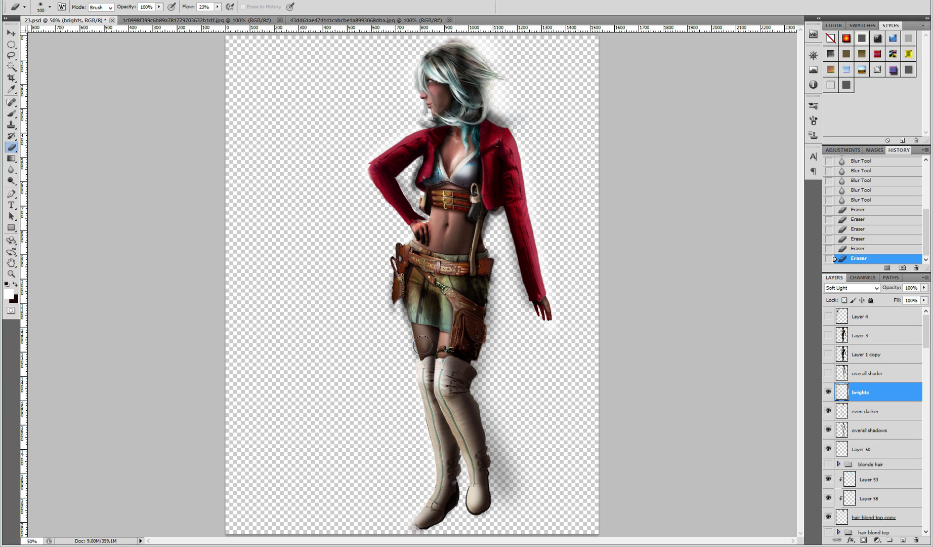
Step: Settle the highlights layer on Overlay blending at 55% opacity
click(852, 287)
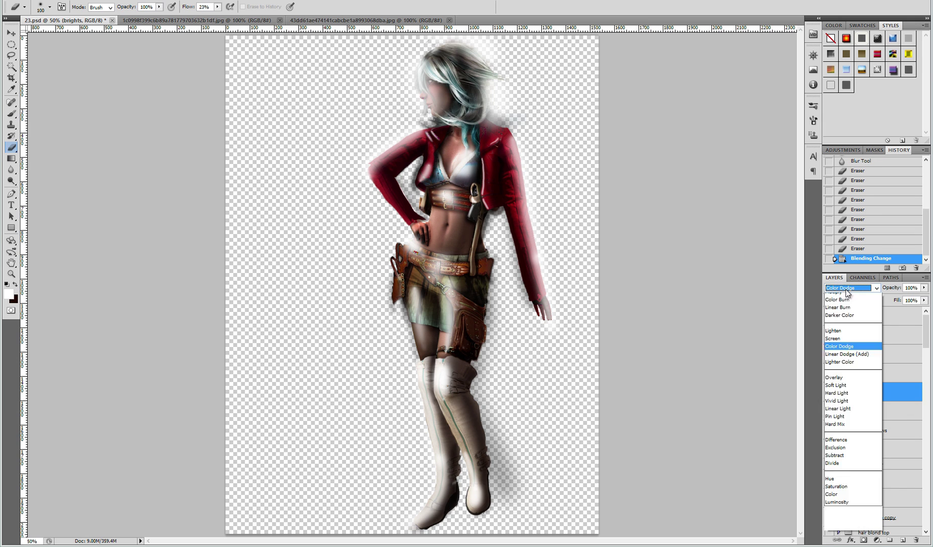
click(846, 350)
mouse_move(923, 287)
mouse_down()
mouse_move(885, 306)
mouse_move(922, 305)
mouse_move(897, 316)
mouse_up()
click(852, 287)
click(848, 416)
click(828, 393)
click(828, 393)
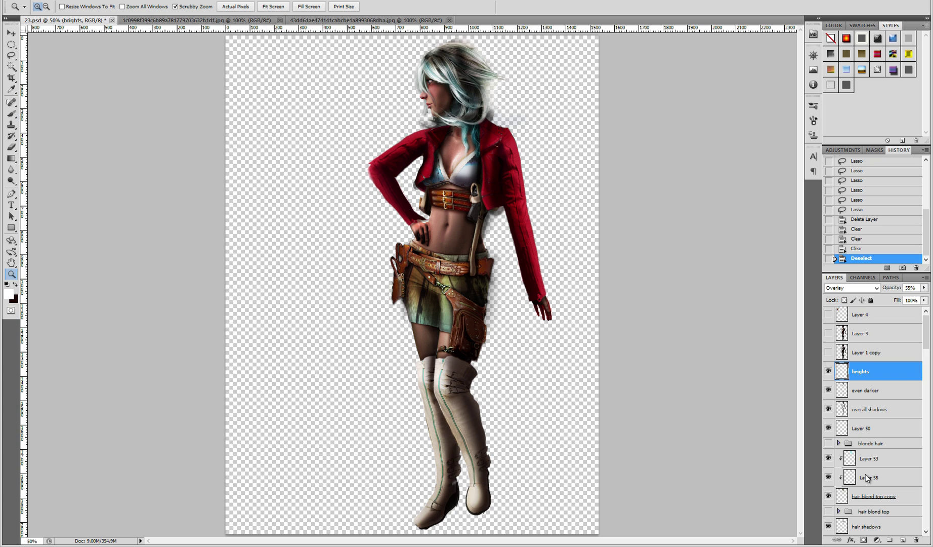
scroll(929, 525, down, 5)
Step: Fill new Layer 69 with dark blue using the Paint Bucket
click(903, 540)
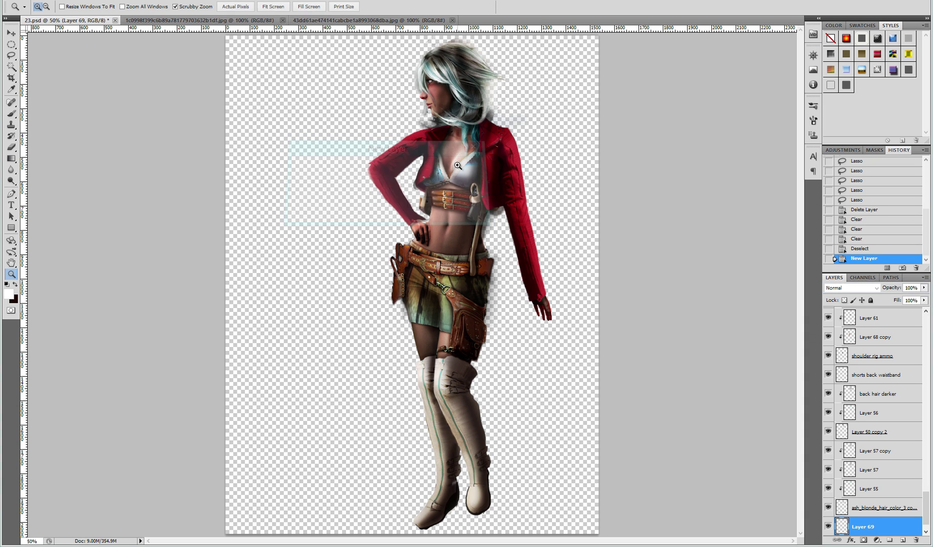
drag(11, 158, 45, 161)
click(57, 166)
click(9, 293)
click(625, 233)
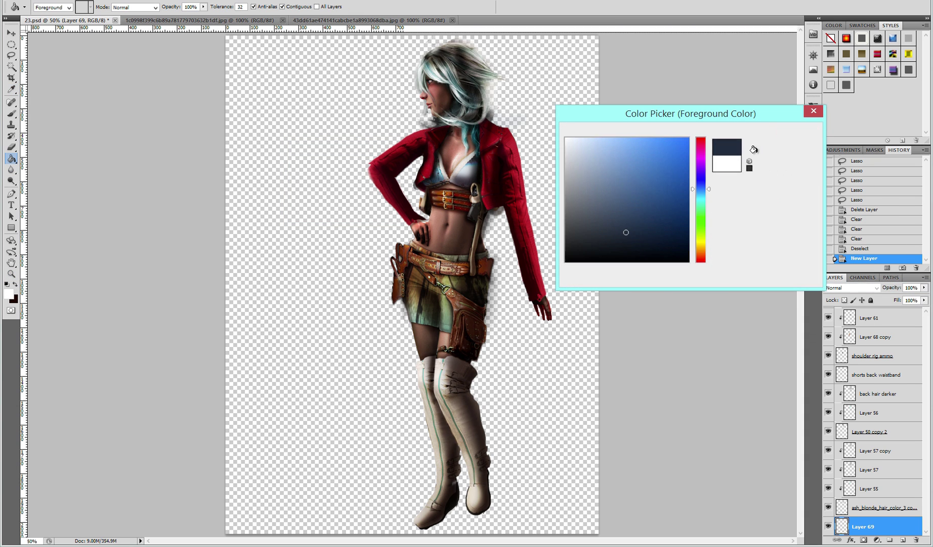
click(787, 129)
click(576, 266)
Step: Choose a blue-purple colour and draw a gradient from the top left on a new layer
key(i)
click(9, 293)
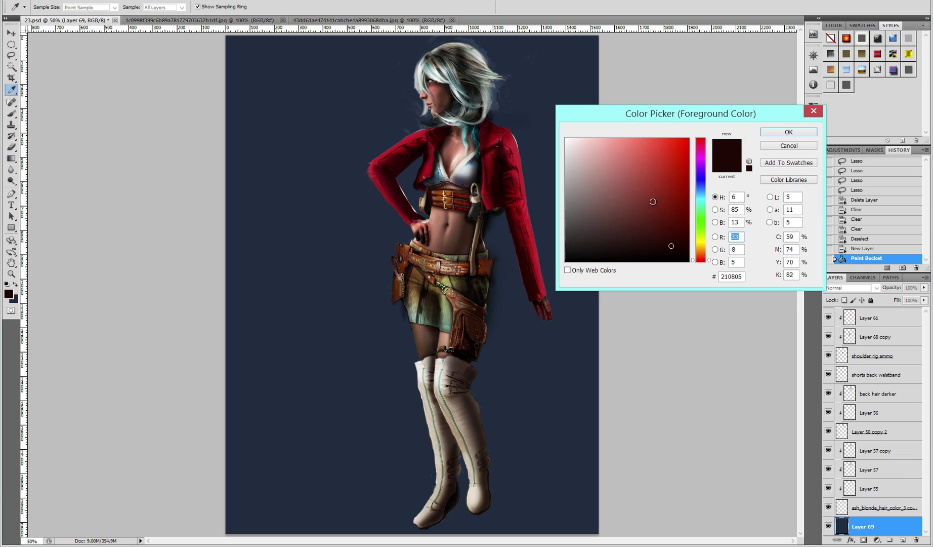
click(702, 190)
drag(712, 189, 711, 175)
click(788, 132)
key(g)
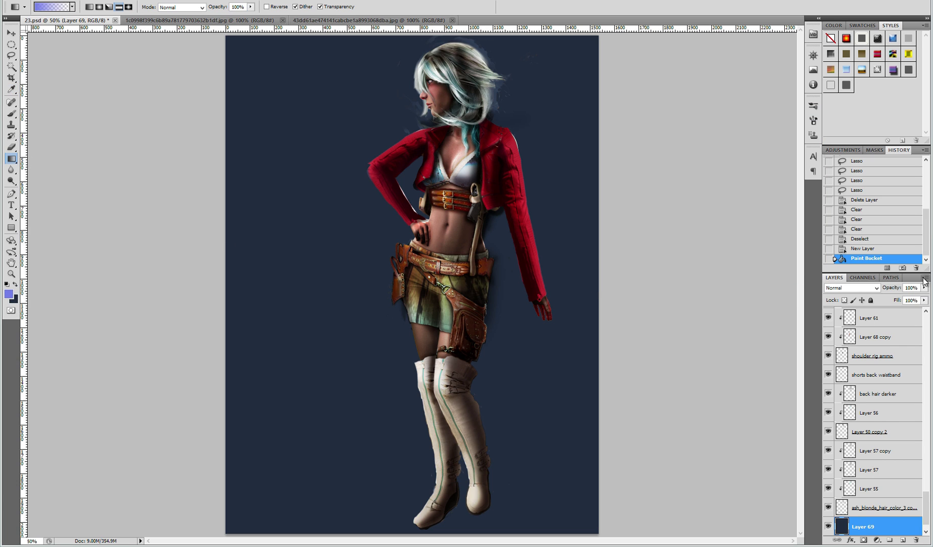
key(ctrl+shift+alt+n)
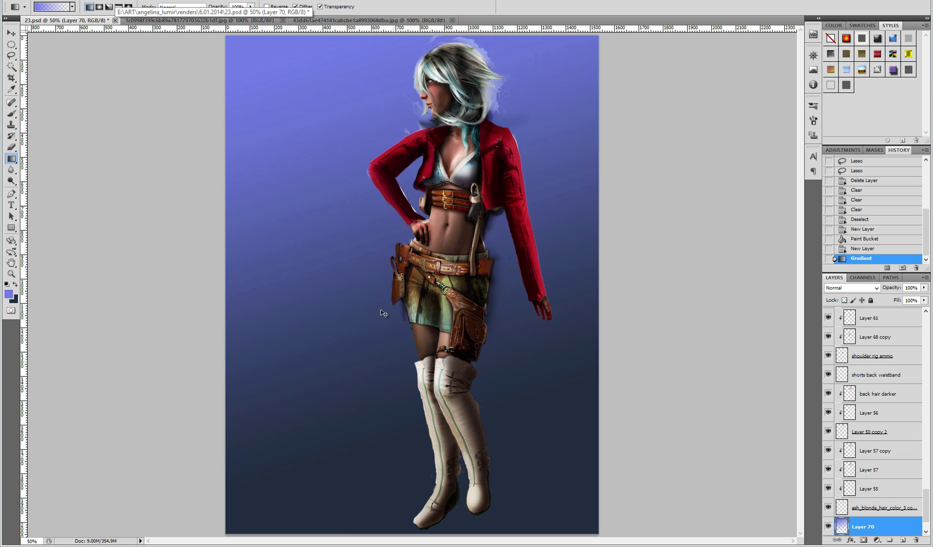
drag(290, 58, 512, 258)
Step: Try Overlay on the gradient, revert to Normal, and add a layer above Layer 69
click(852, 287)
click(846, 325)
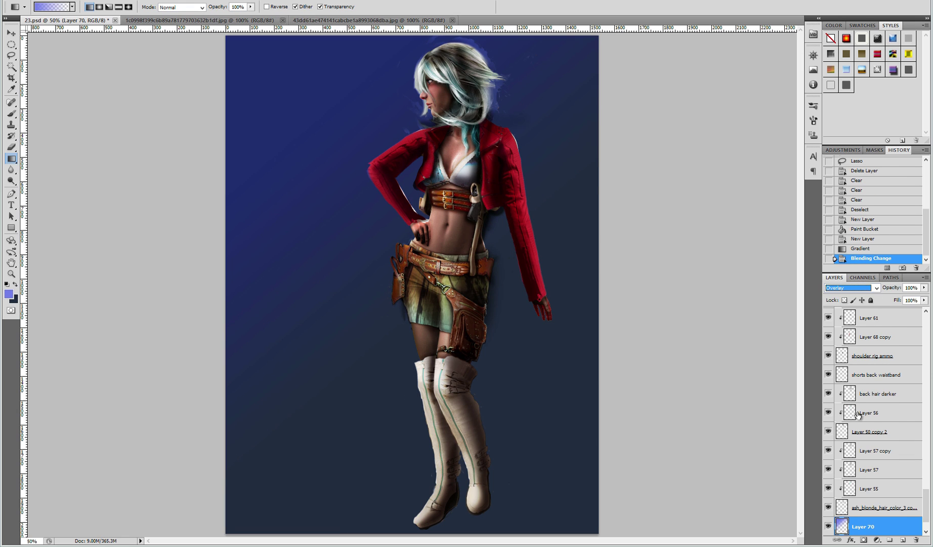
click(852, 287)
click(844, 375)
scroll(894, 470, down, 2)
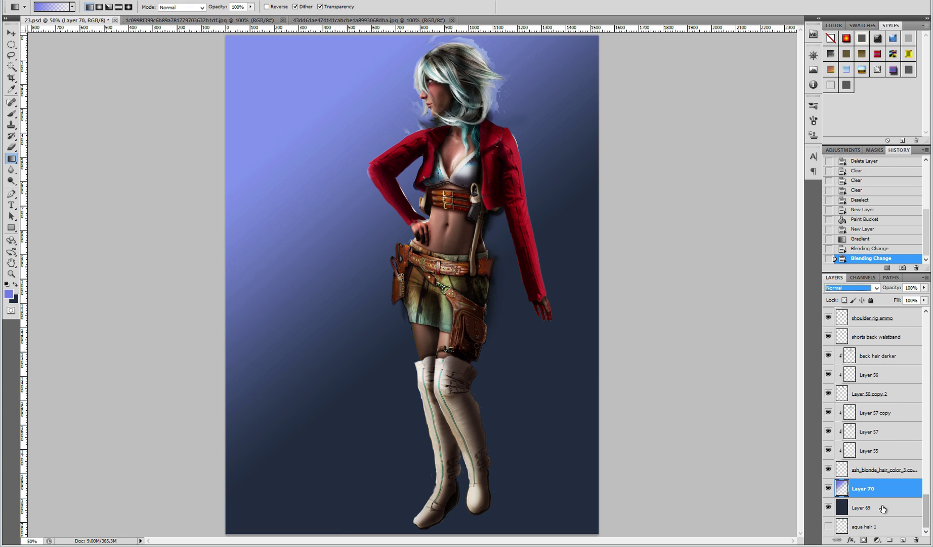
click(883, 507)
key(ctrl+shift+n)
Step: Paint a dark shadow beneath and right of the boots on Layer 71, then Gaussian-blur it
click(469, 163)
key(bracketleft)
key(bracketleft)
key(bracketleft)
click(453, 504)
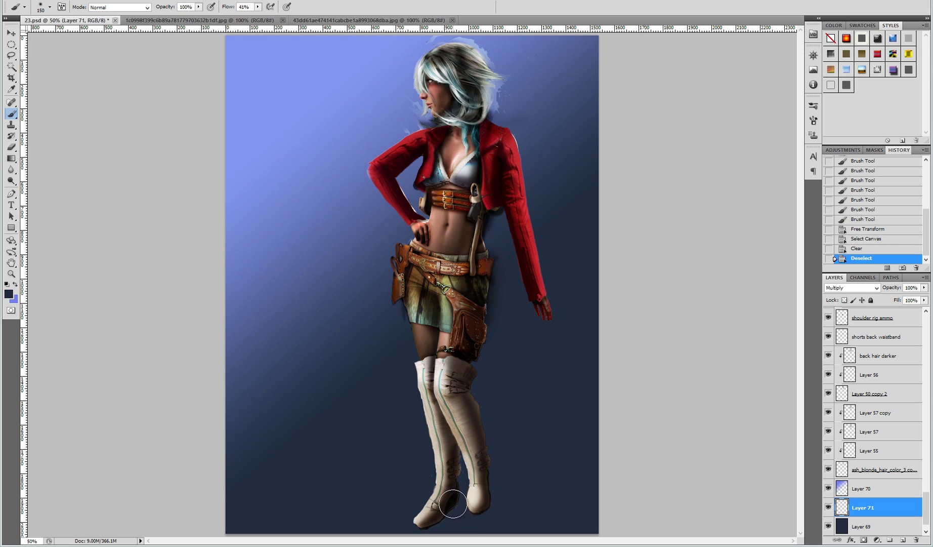
mouse_move(444, 515)
mouse_down()
mouse_move(466, 525)
mouse_move(555, 519)
mouse_up()
key(bracketright)
mouse_move(500, 506)
mouse_down()
mouse_move(454, 520)
mouse_move(470, 522)
mouse_up()
key(bracketleft)
key(bracketleft)
key(bracketleft)
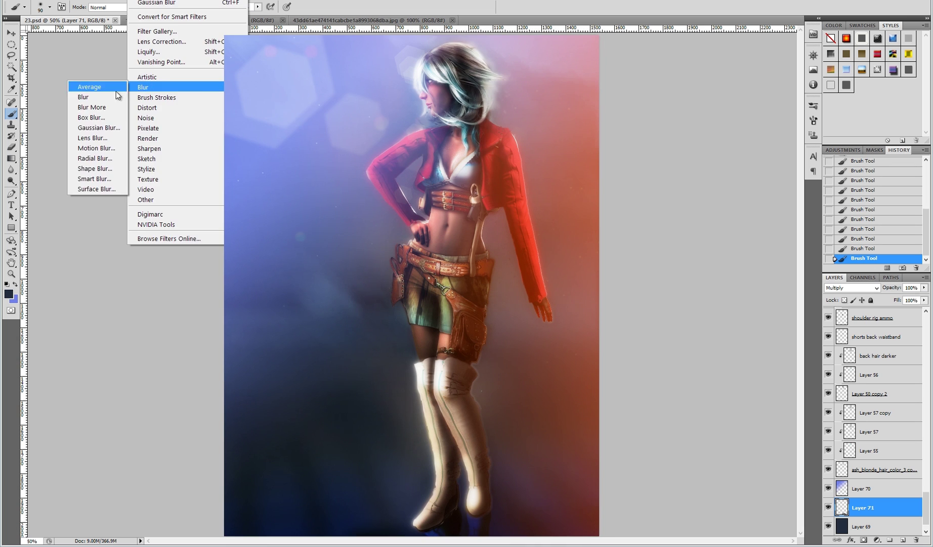
click(80, 190)
key(Return)
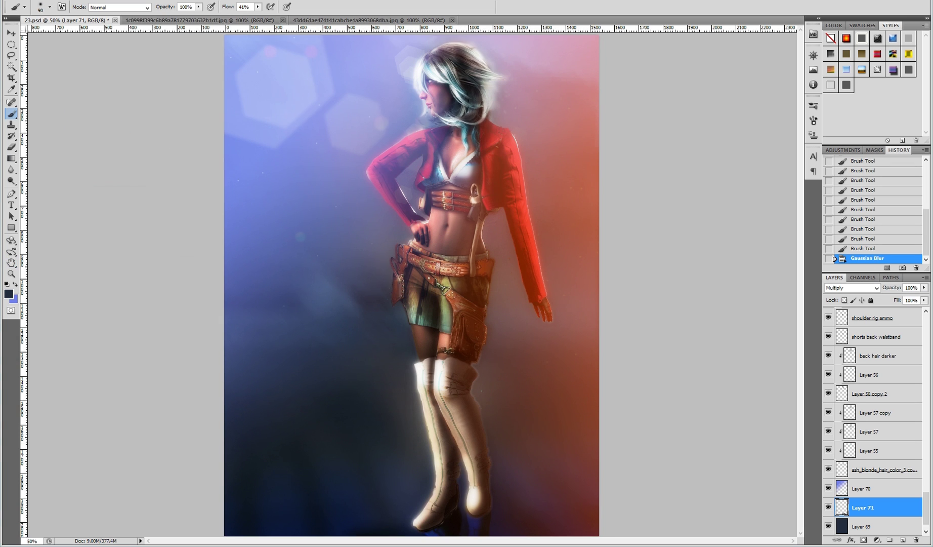